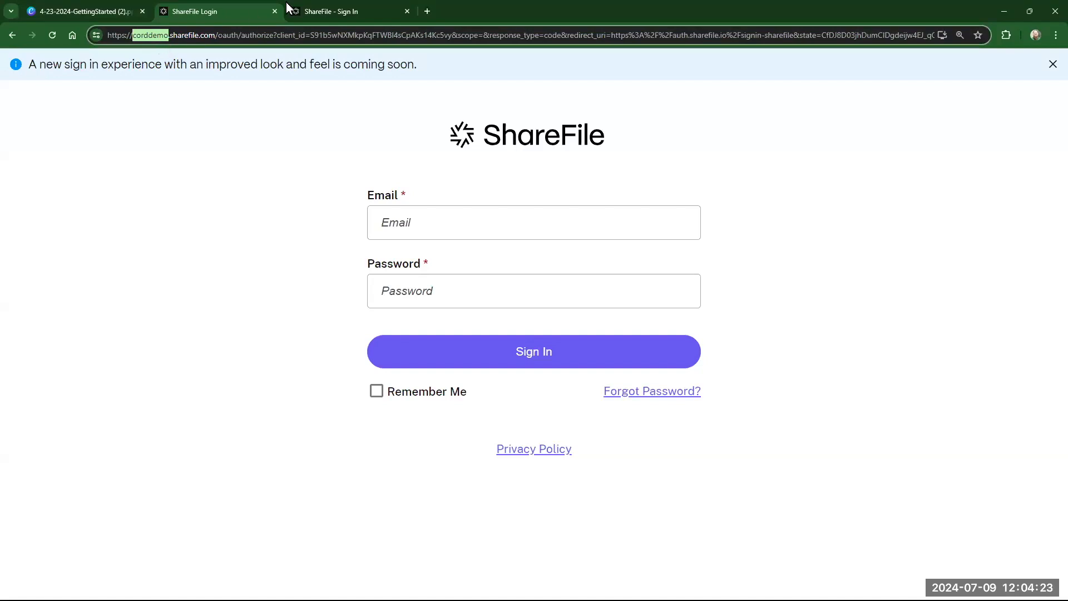
# - Try the new-style sign-in page, then return to the classic sign-in page
pyautogui.click(210, 91)
pyautogui.moveTo(20, 66); pyautogui.dragTo(442, 84)
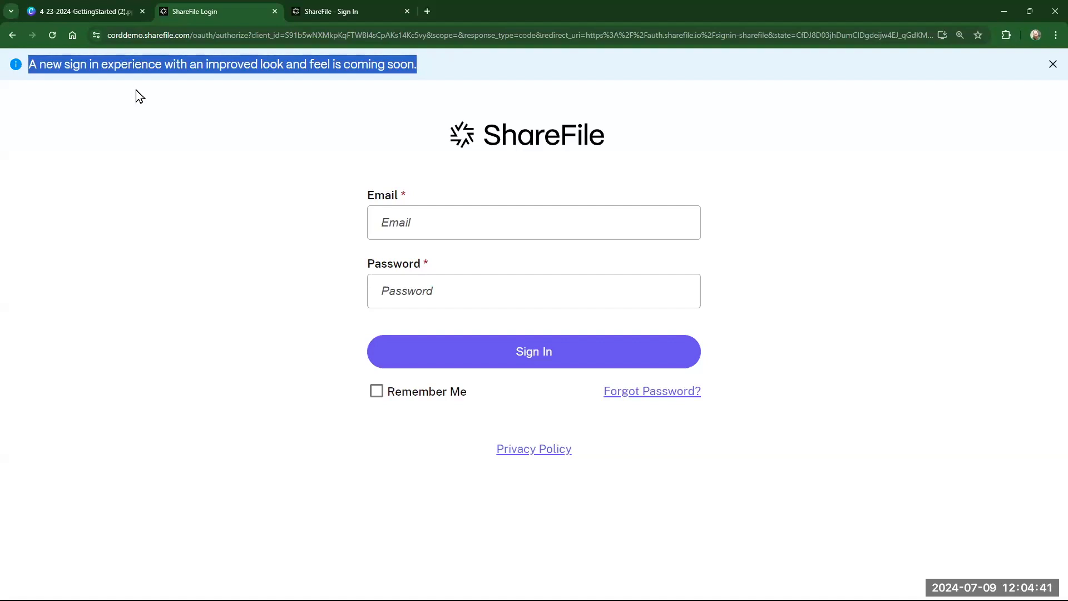
pyautogui.click(332, 16)
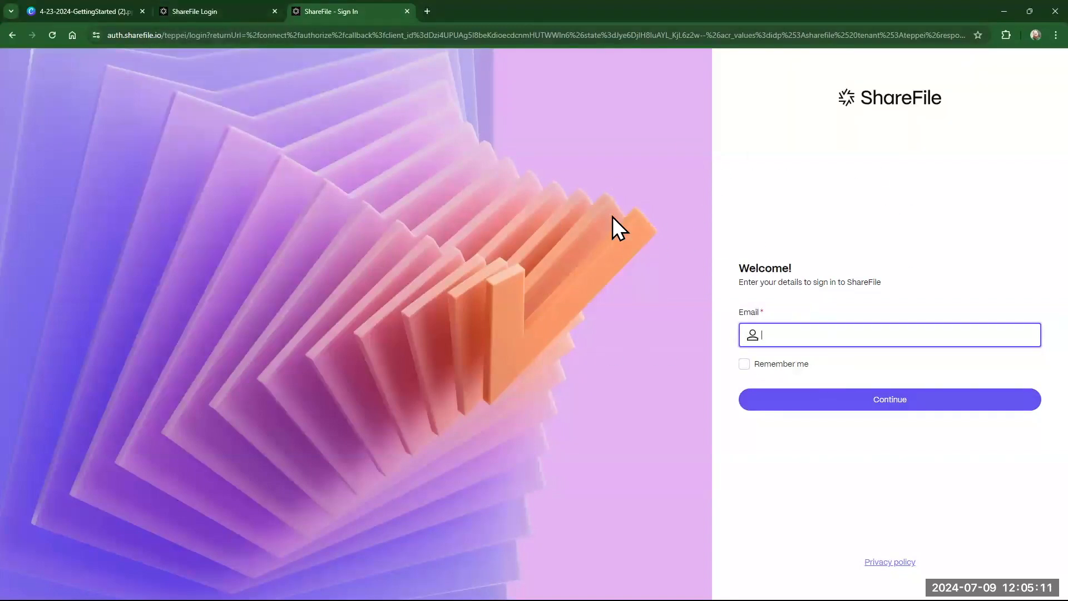
pyautogui.click(225, 12)
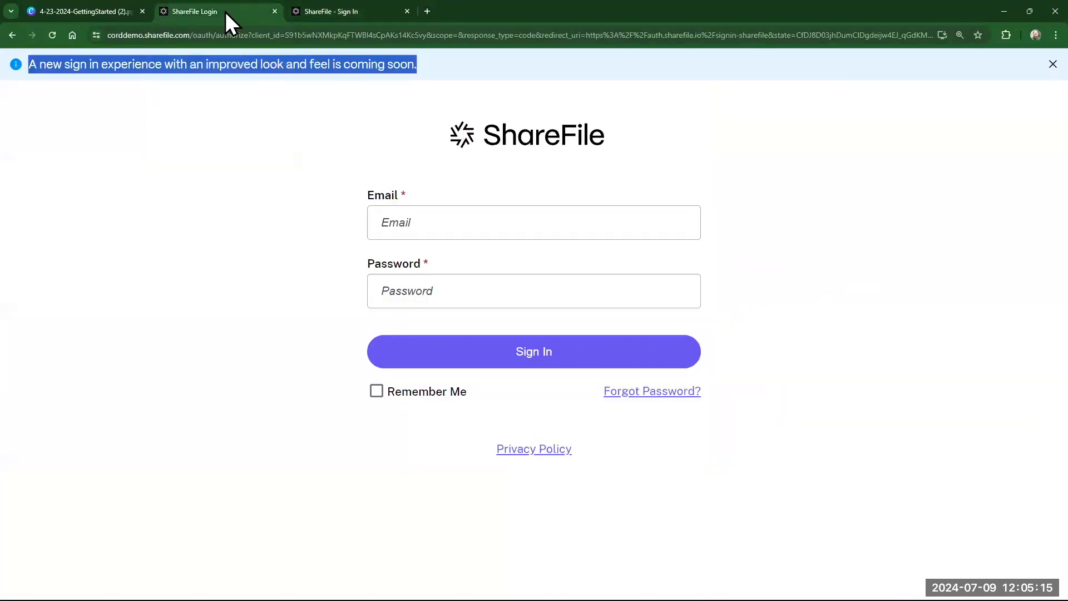
pyautogui.click(292, 277)
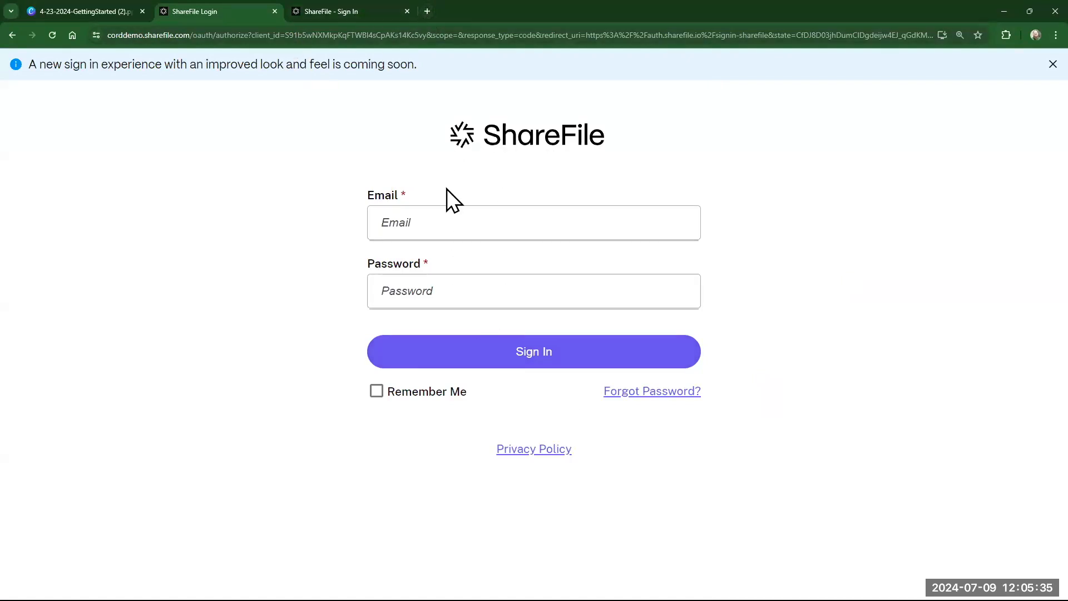
# - In a new tab, go to sharefile.com and head to the account login
pyautogui.click(430, 9)
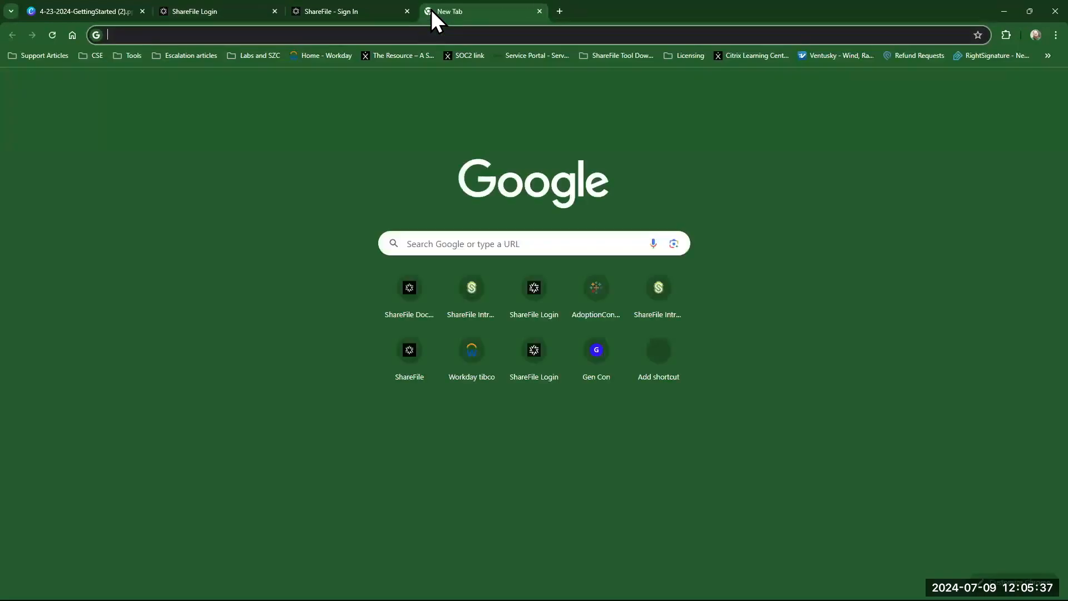
pyautogui.write('share')
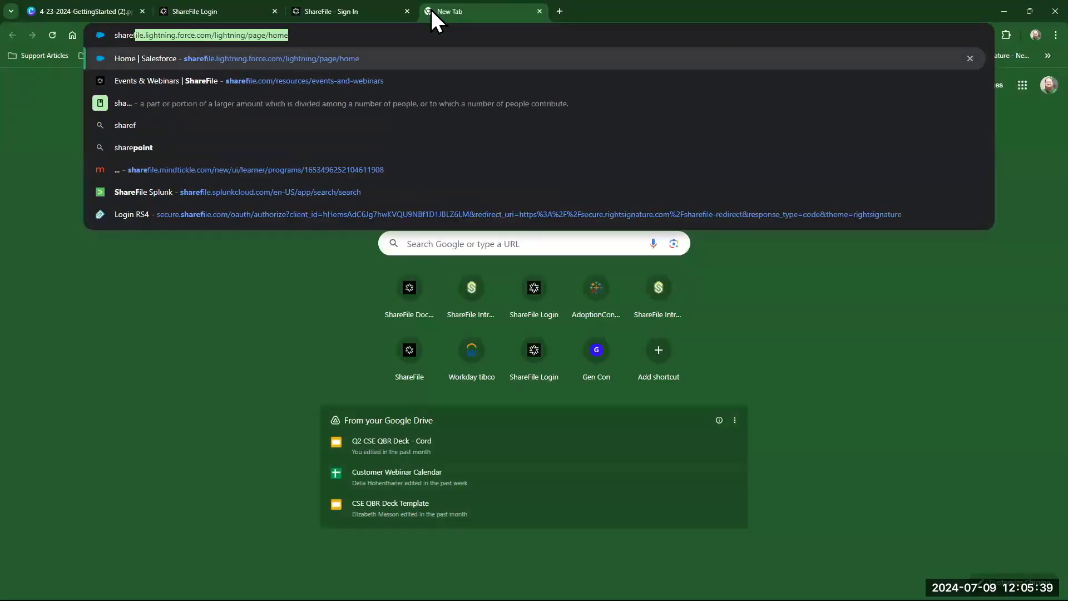
pyautogui.write('file.com')
pyautogui.press('Return')
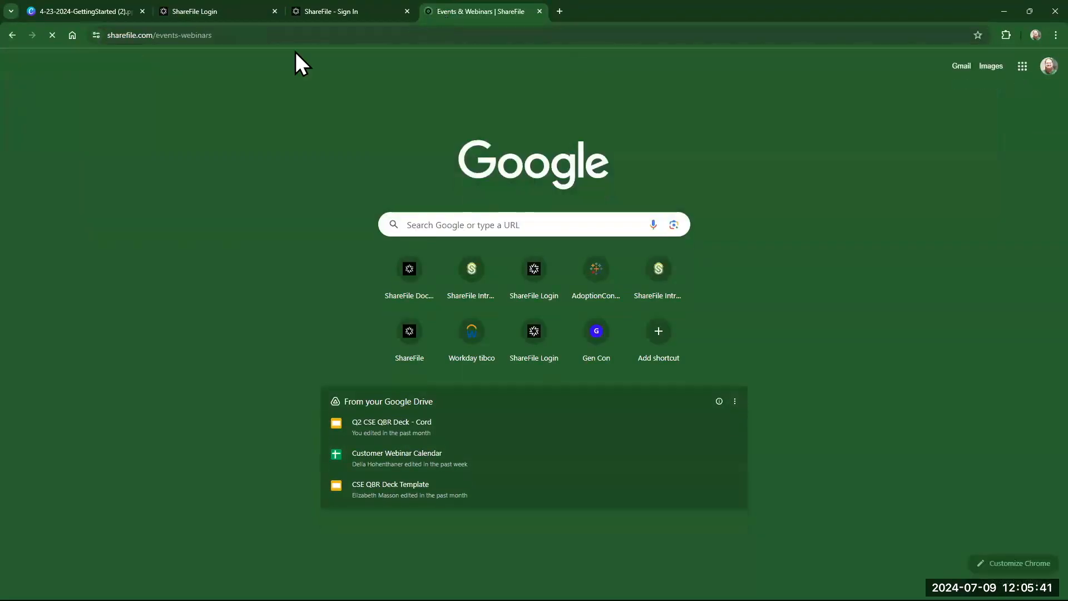
pyautogui.click(84, 103)
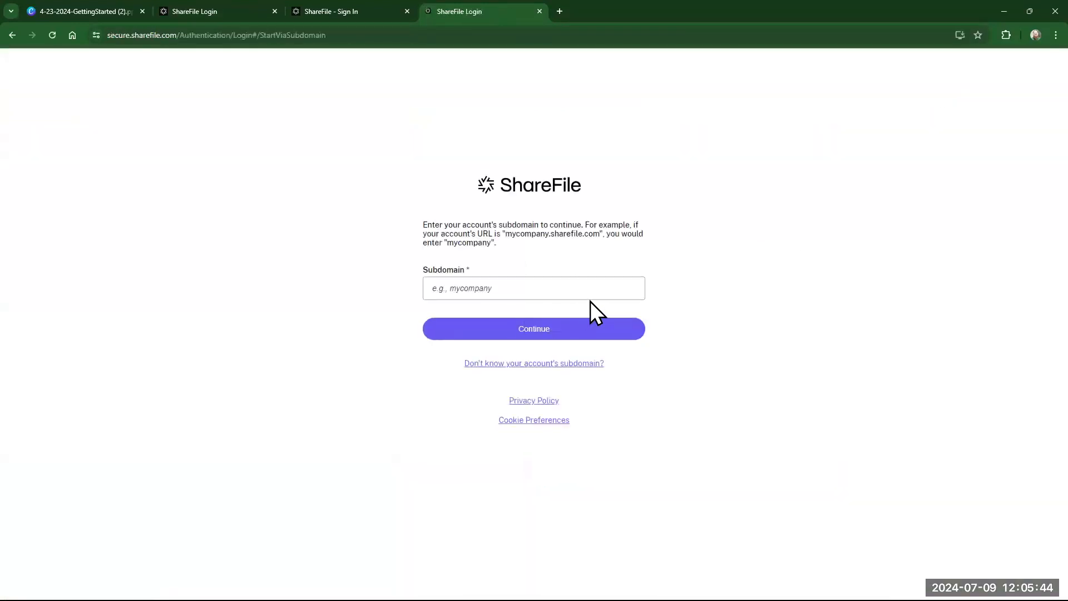
# - Open the 'Don't know your account's subdomain?' help page, then go back to the classic sign-in tab
pyautogui.click(548, 285)
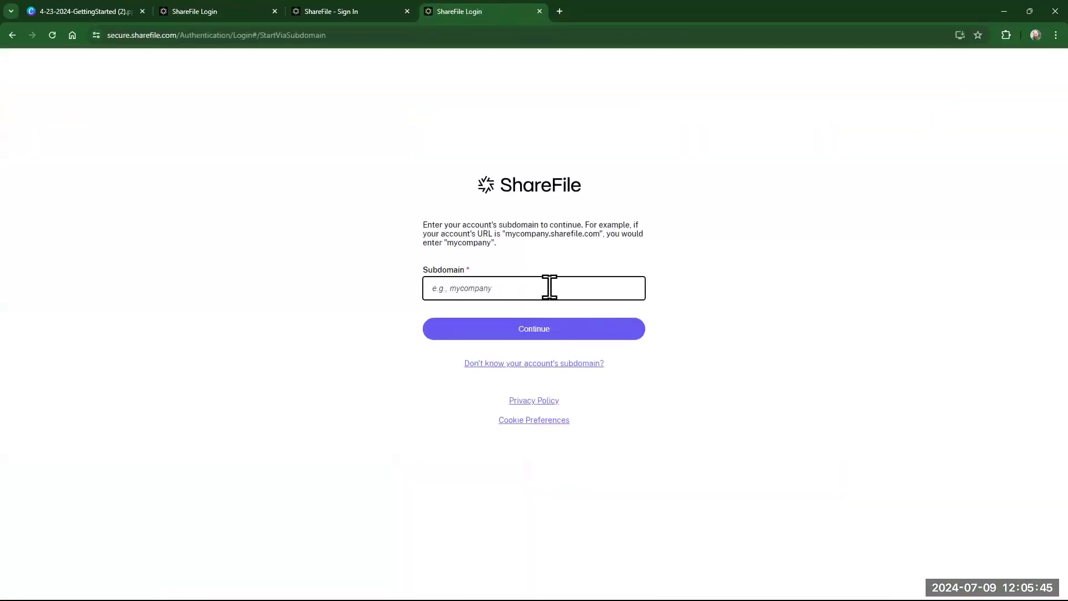
pyautogui.click(205, 12)
pyautogui.click(120, 38)
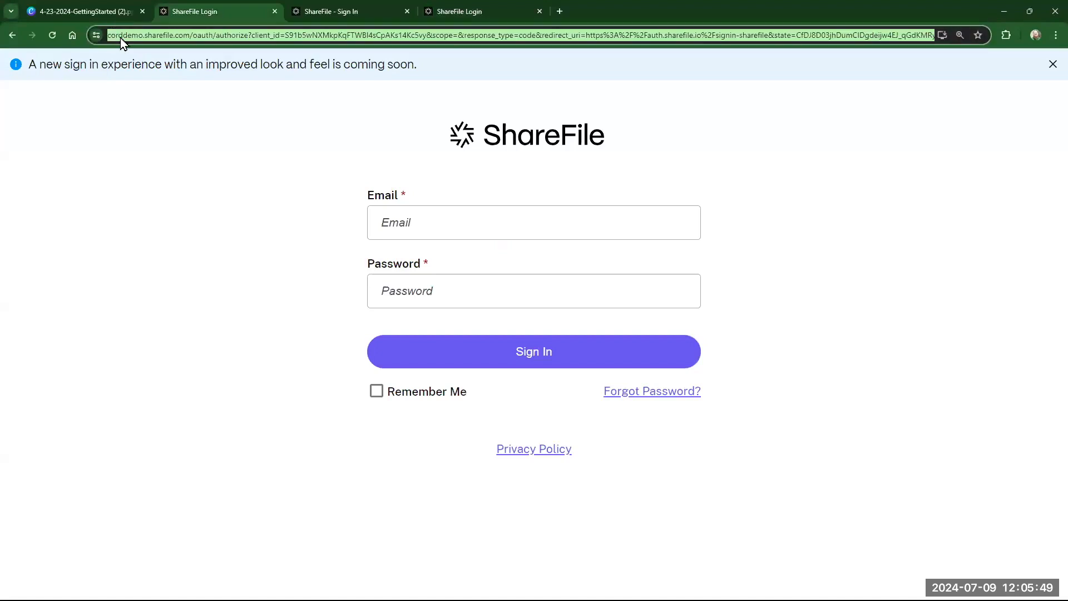
pyautogui.click(448, 11)
pyautogui.click(533, 285)
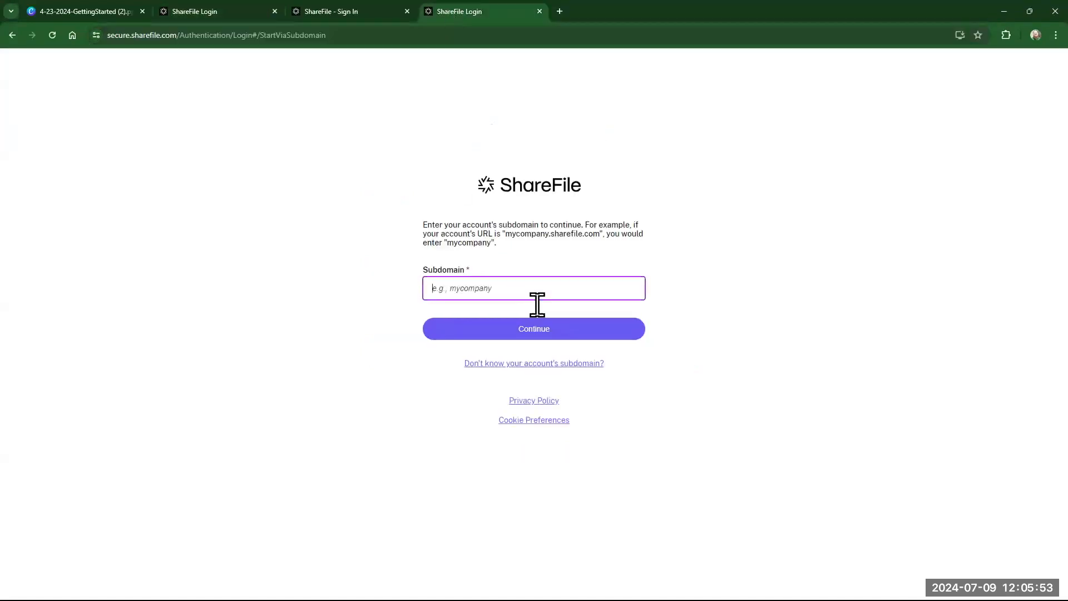
pyautogui.click(530, 365)
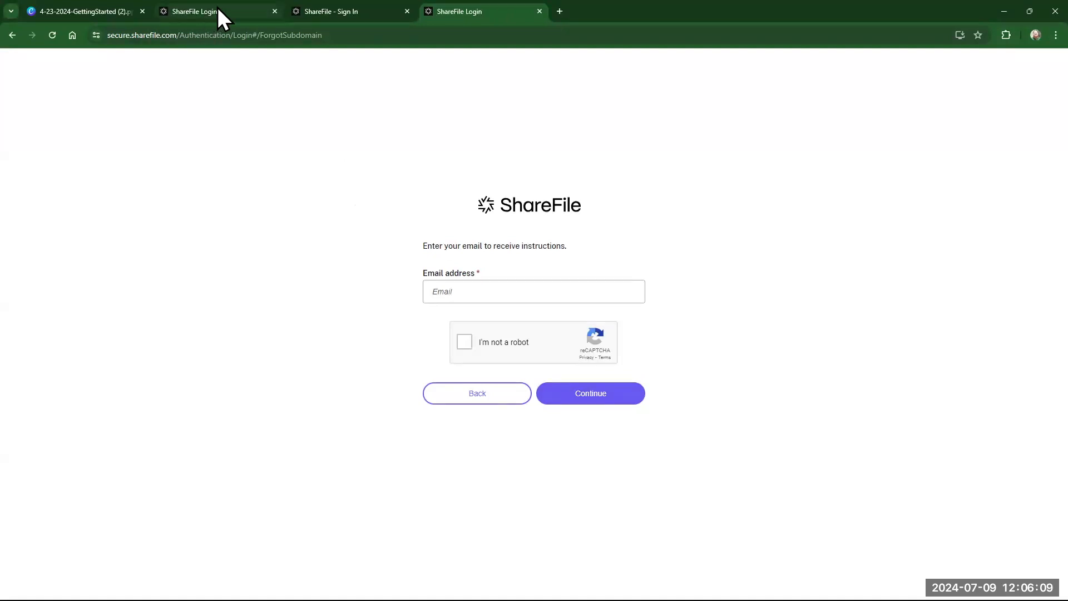
pyautogui.moveTo(224, 15)
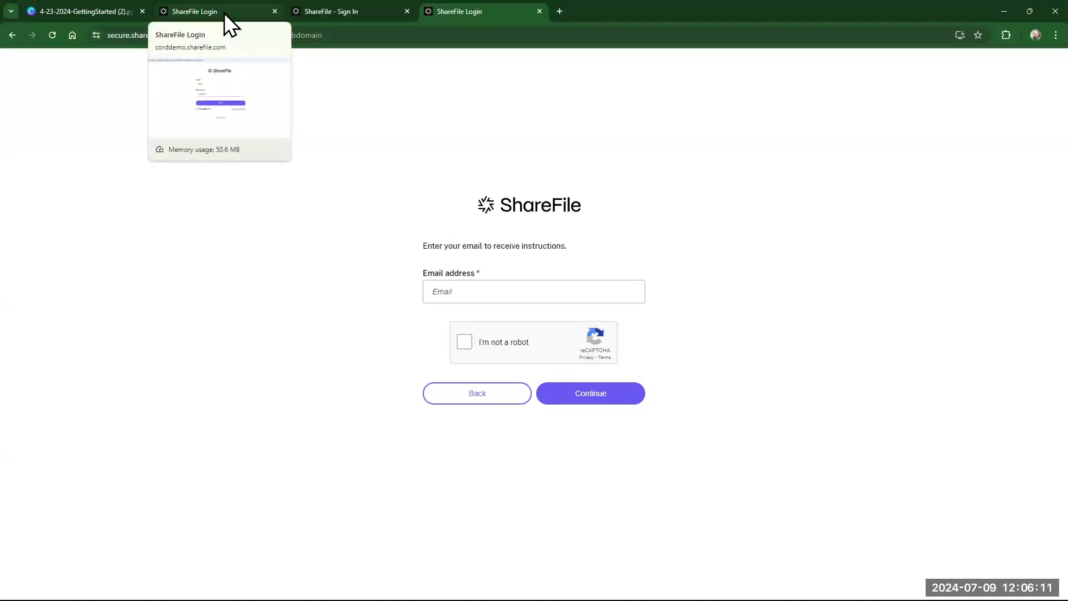
pyautogui.click(225, 12)
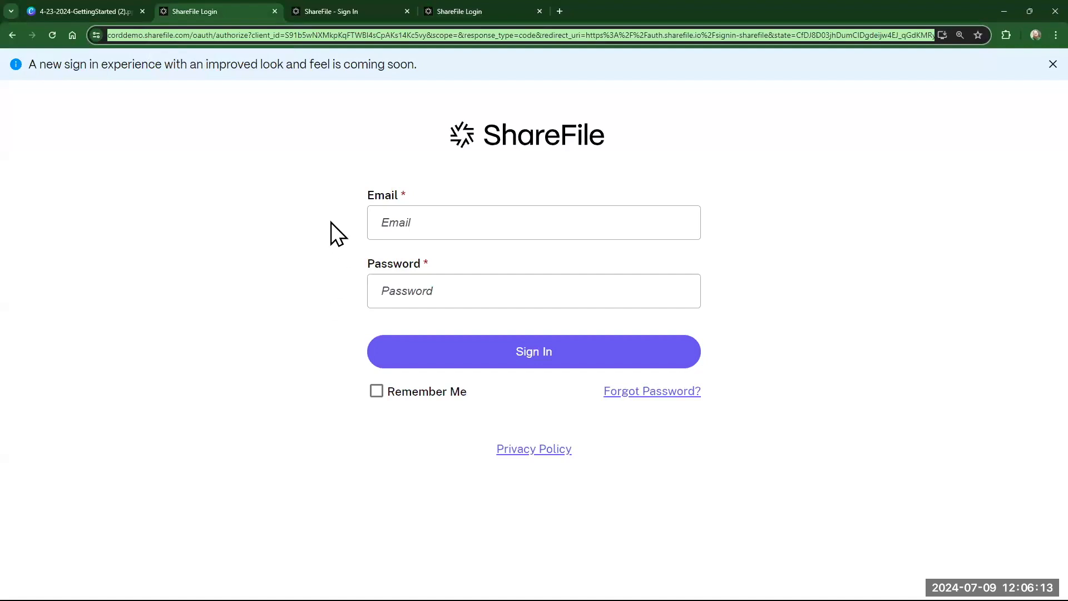
# - Enter the account e-mail and password and submit the sign-in
pyautogui.click(499, 217)
pyautogui.press('Tab')
pyautogui.write('•••••••••')
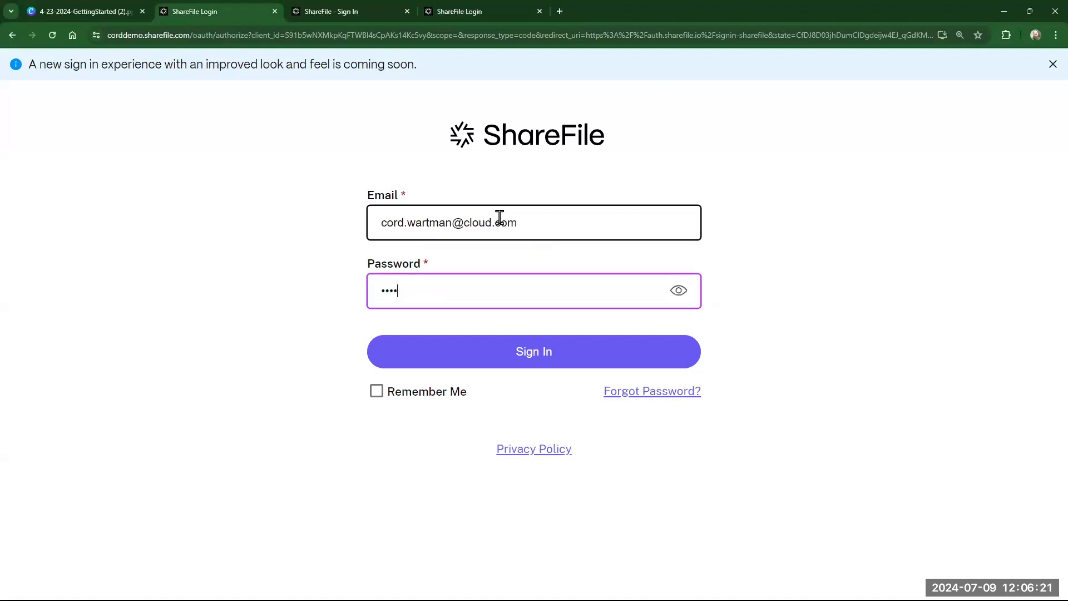
pyautogui.write('••••')
pyautogui.press('Return')
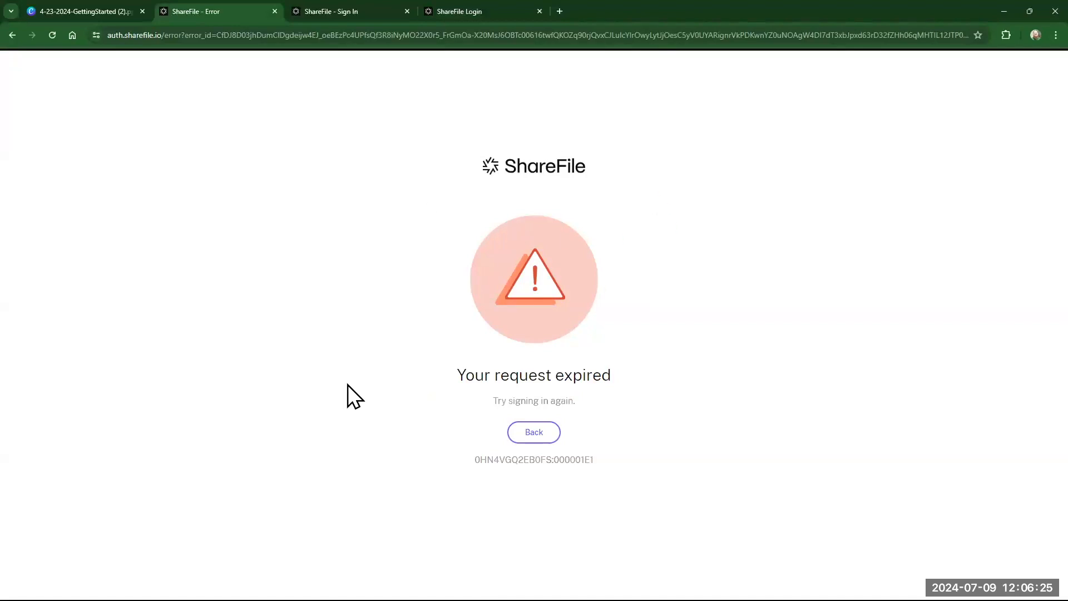
# - After the expired-request error, go back to the form and sign in again with the same credentials
pyautogui.click(51, 35)
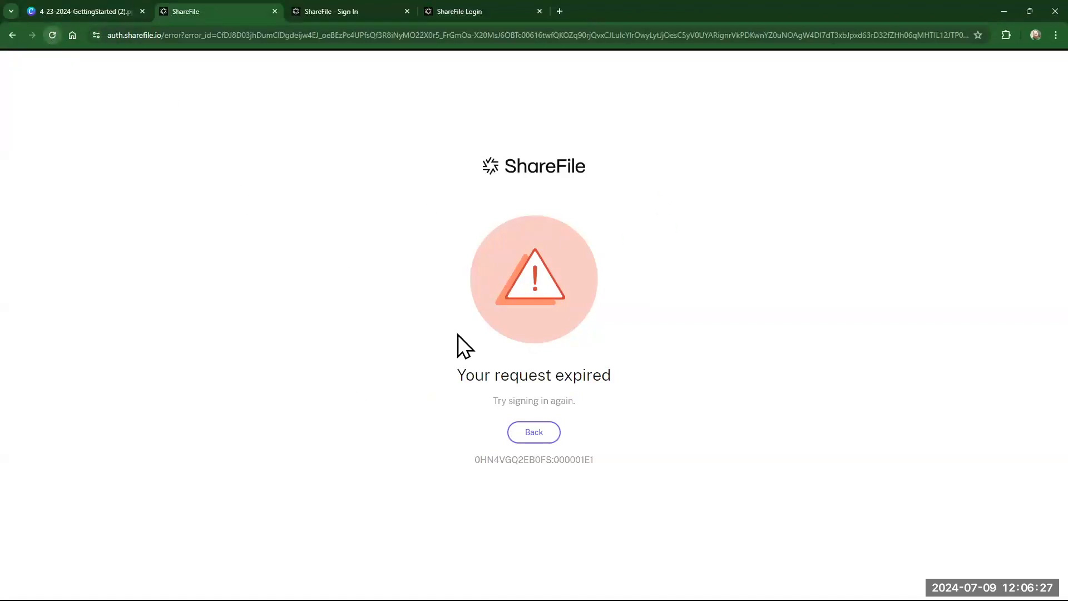
pyautogui.click(542, 440)
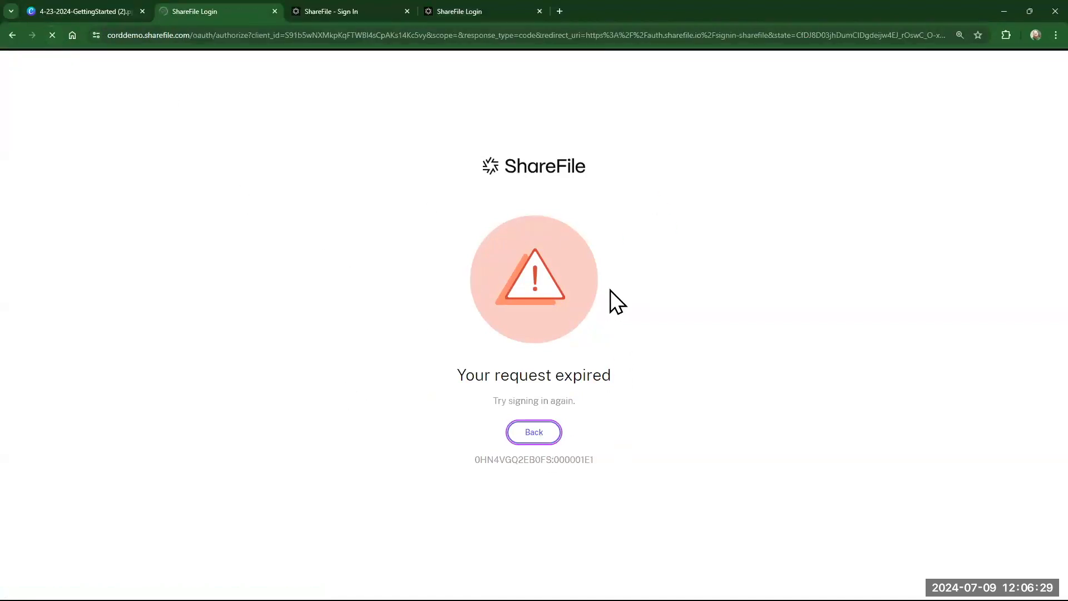
pyautogui.click(575, 227)
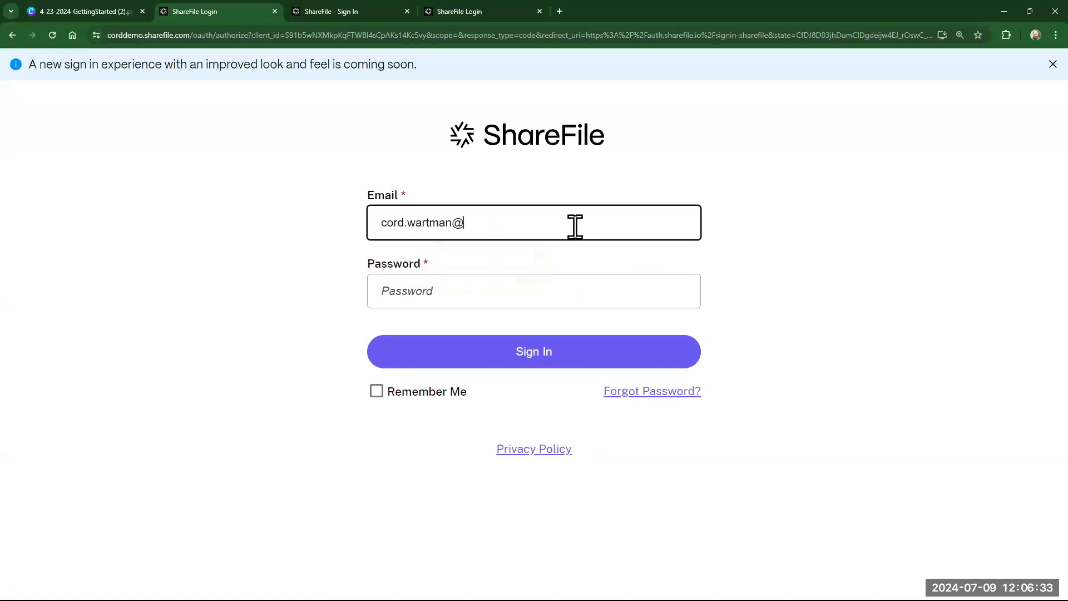
pyautogui.press('Tab')
pyautogui.write('•••')
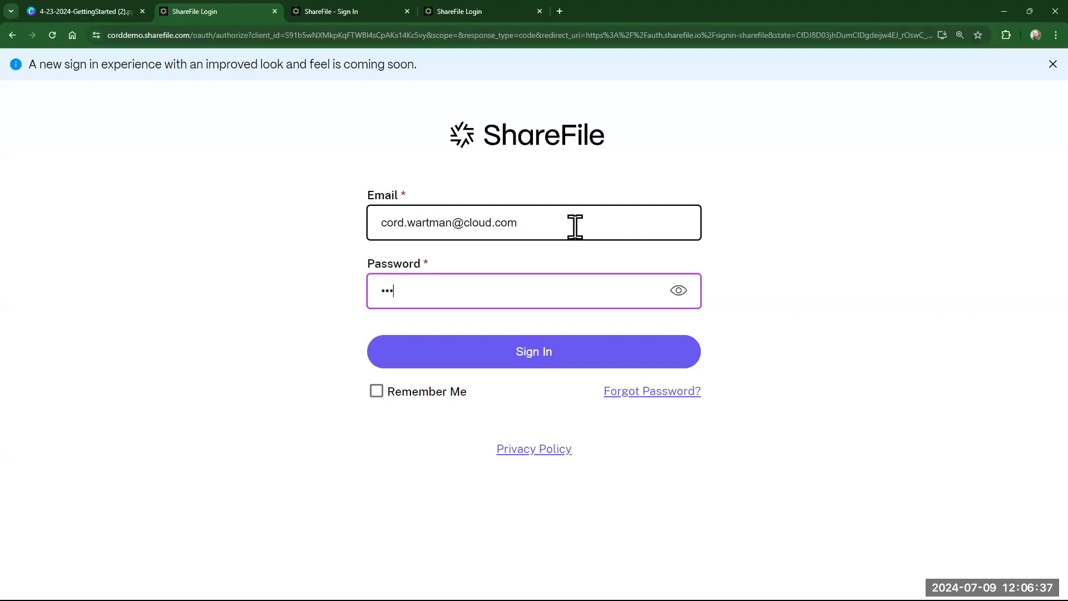
pyautogui.write('••••••••••')
pyautogui.press('Return')
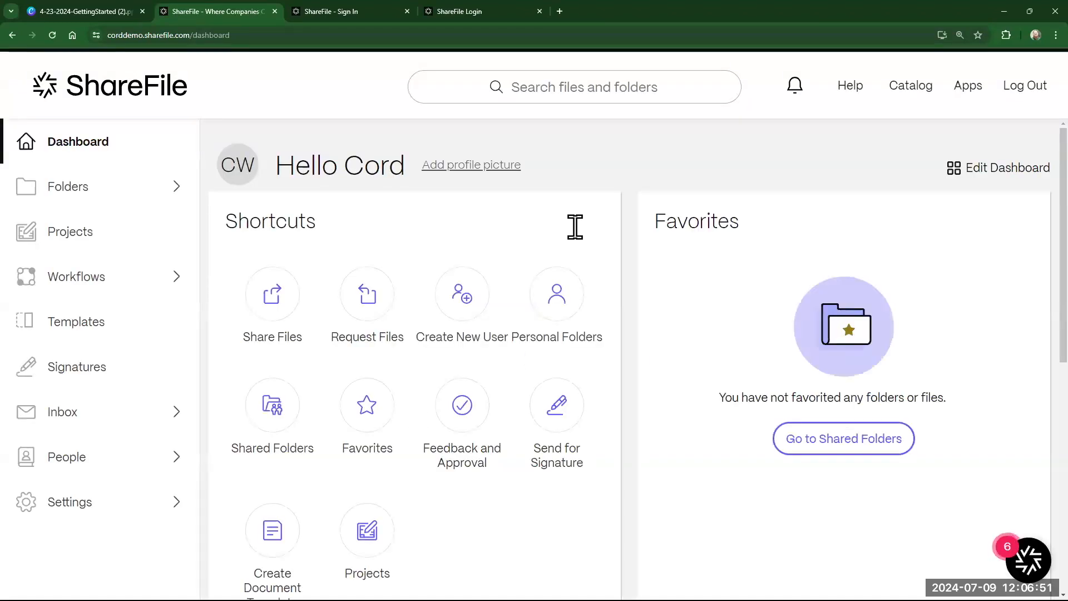
pyautogui.hotkey('ctrl', '-')
pyautogui.hotkey('ctrl', '-')
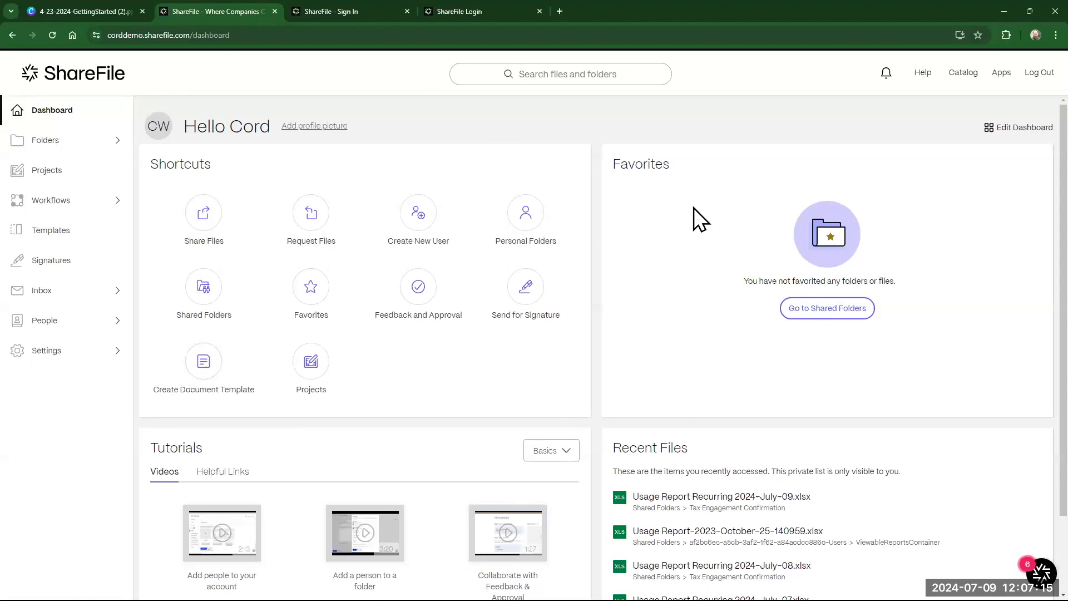
pyautogui.moveTo(645, 161); pyautogui.dragTo(253, 155)
pyautogui.moveTo(353, 155); pyautogui.dragTo(922, 128)
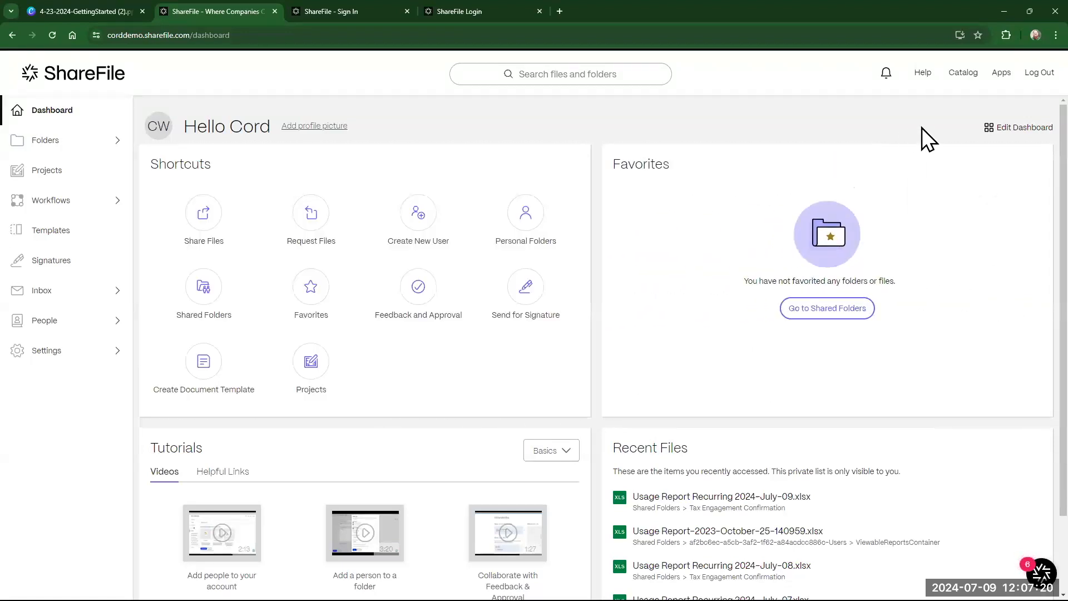
pyautogui.click(1024, 128)
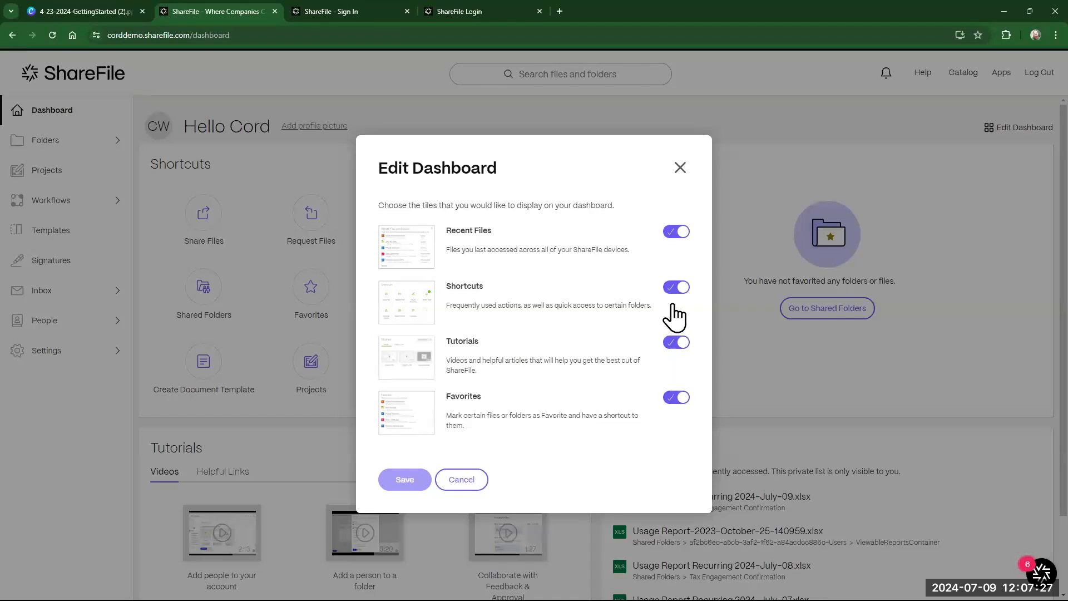
pyautogui.click(675, 232)
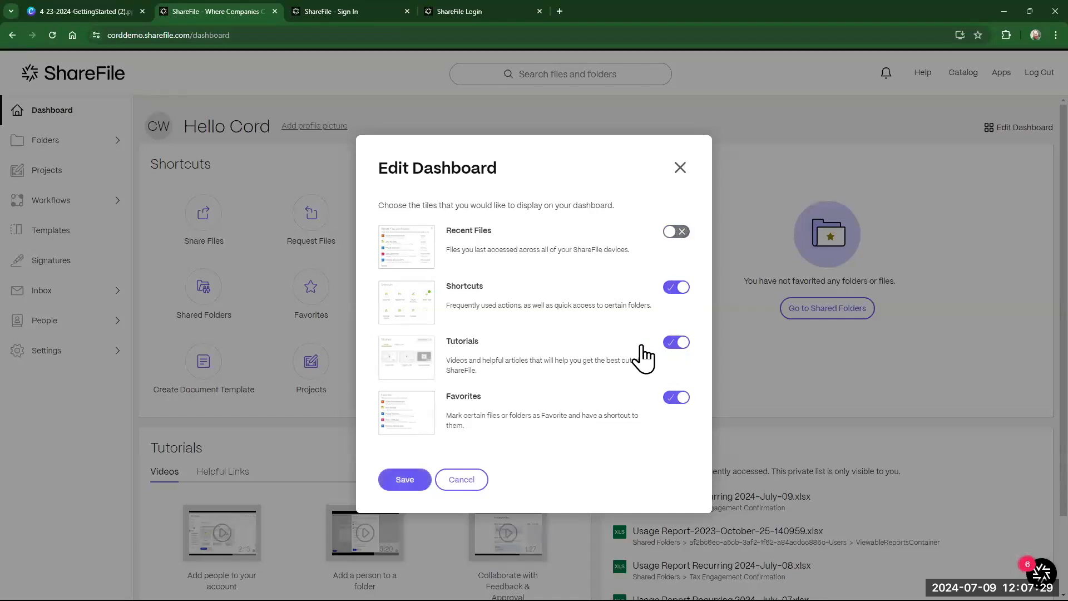
pyautogui.click(676, 232)
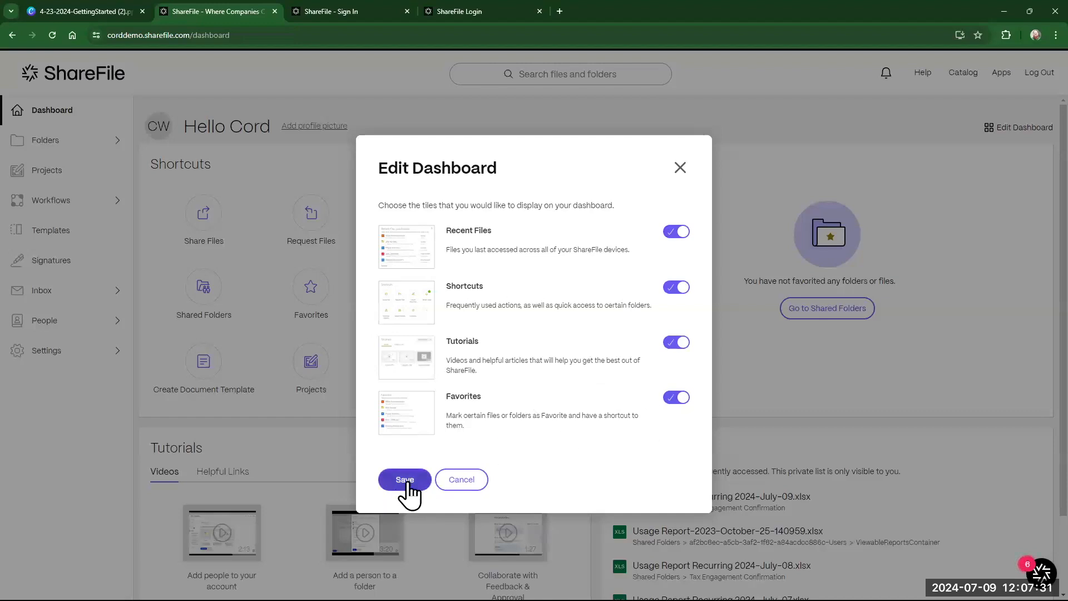
pyautogui.click(459, 482)
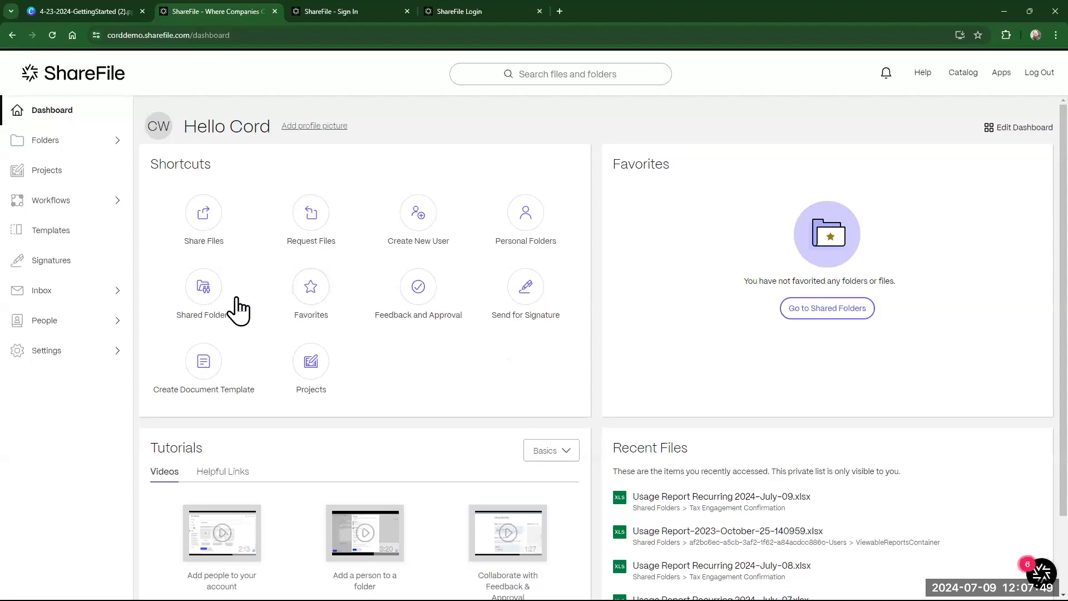
# - Browse the Tutorials links and Basics categories, then expand Folders in the sidebar
pyautogui.scroll(-2, 389, 523)
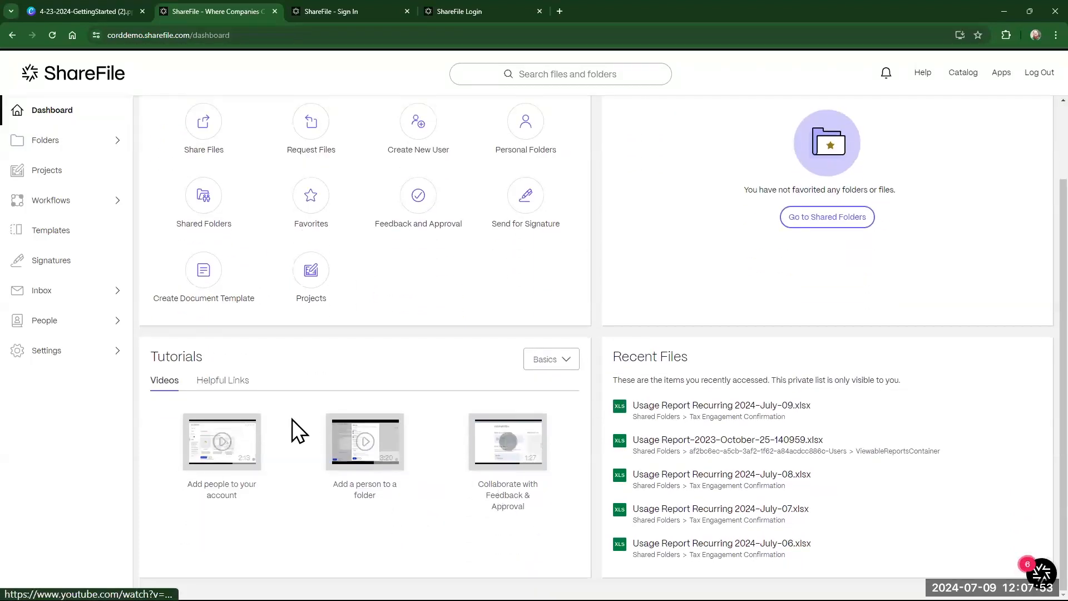
pyautogui.click(223, 381)
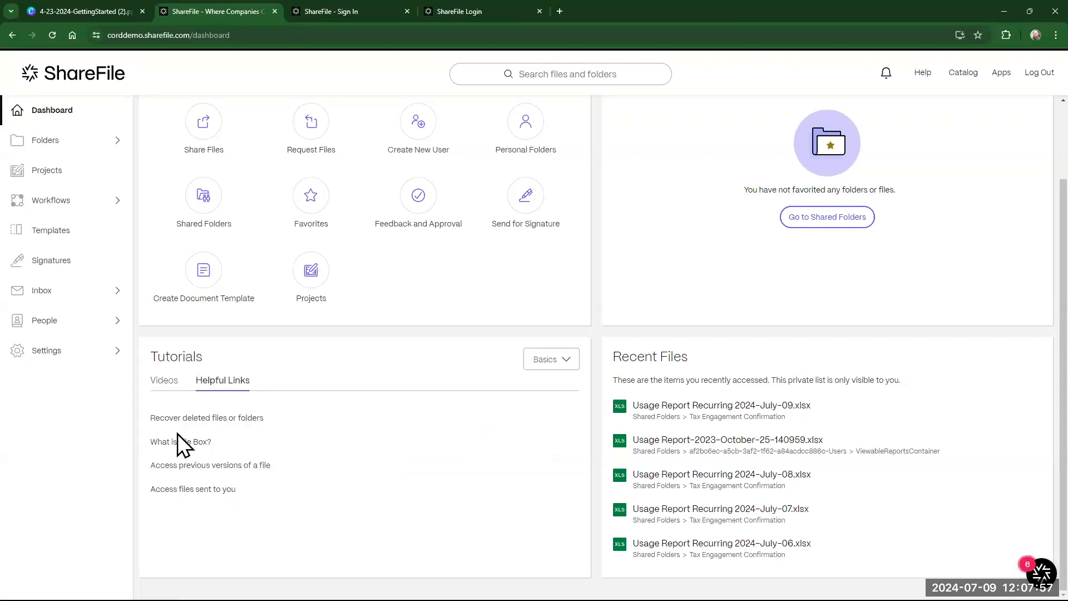
pyautogui.click(162, 382)
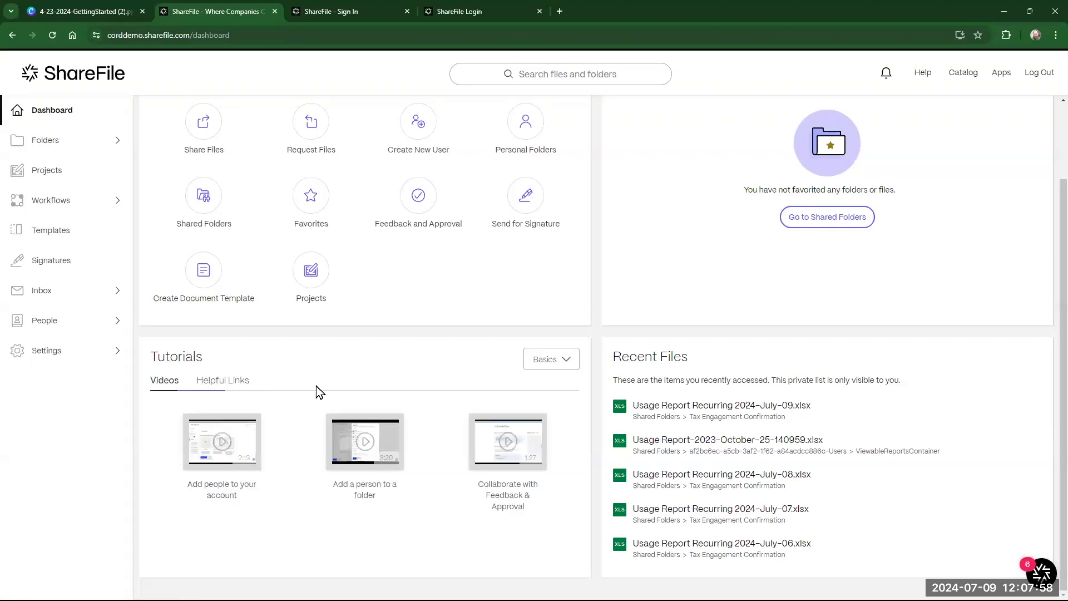
pyautogui.click(566, 361)
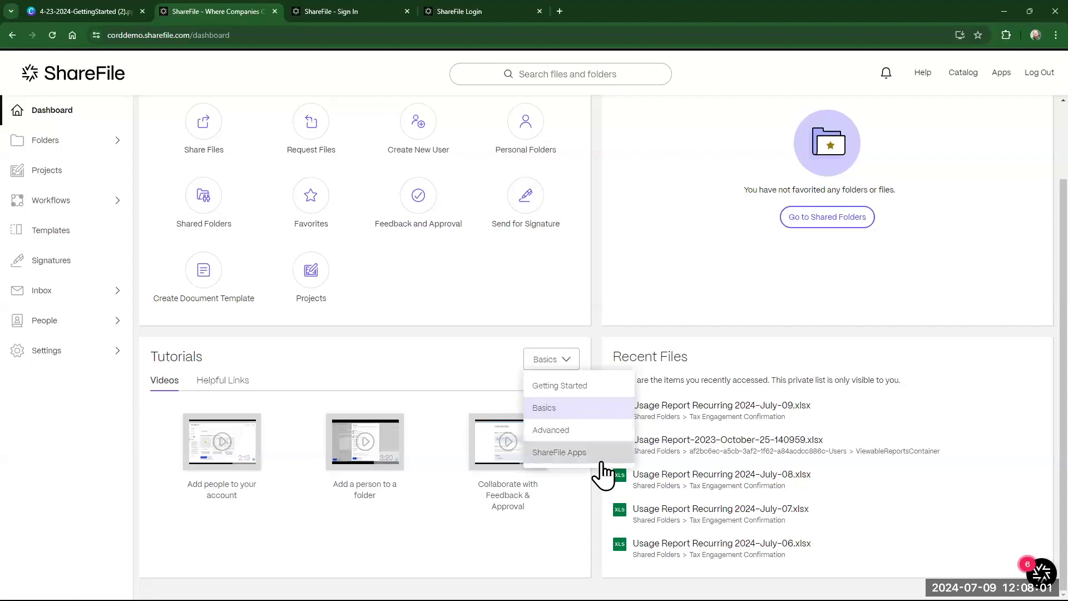
pyautogui.click(510, 382)
pyautogui.scroll(2, 509, 381)
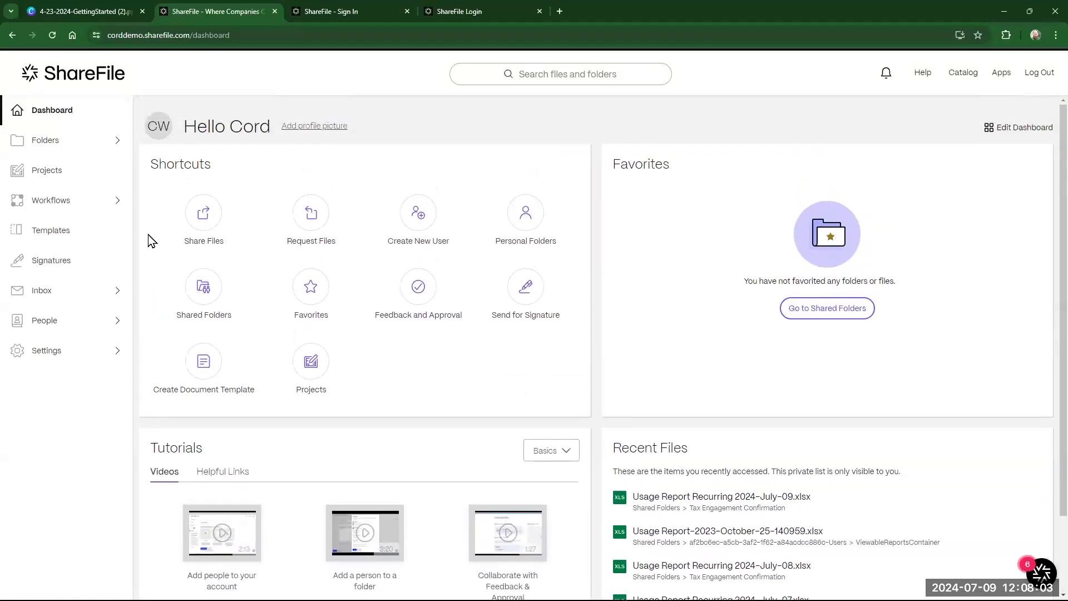
pyautogui.click(104, 145)
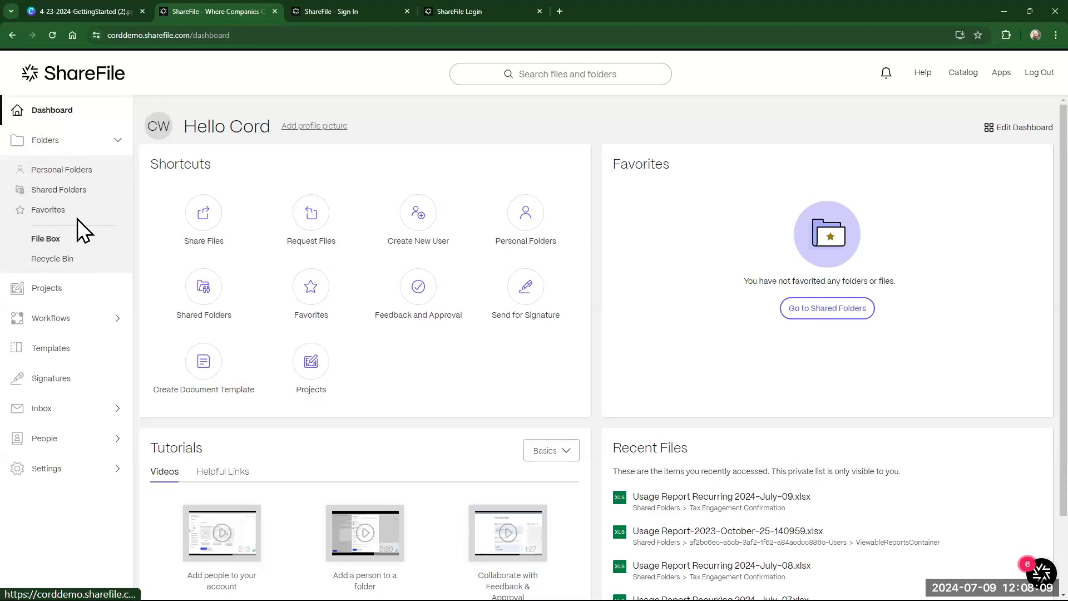
# - View Personal Folders, then switch to the Shared Folders list
pyautogui.click(89, 171)
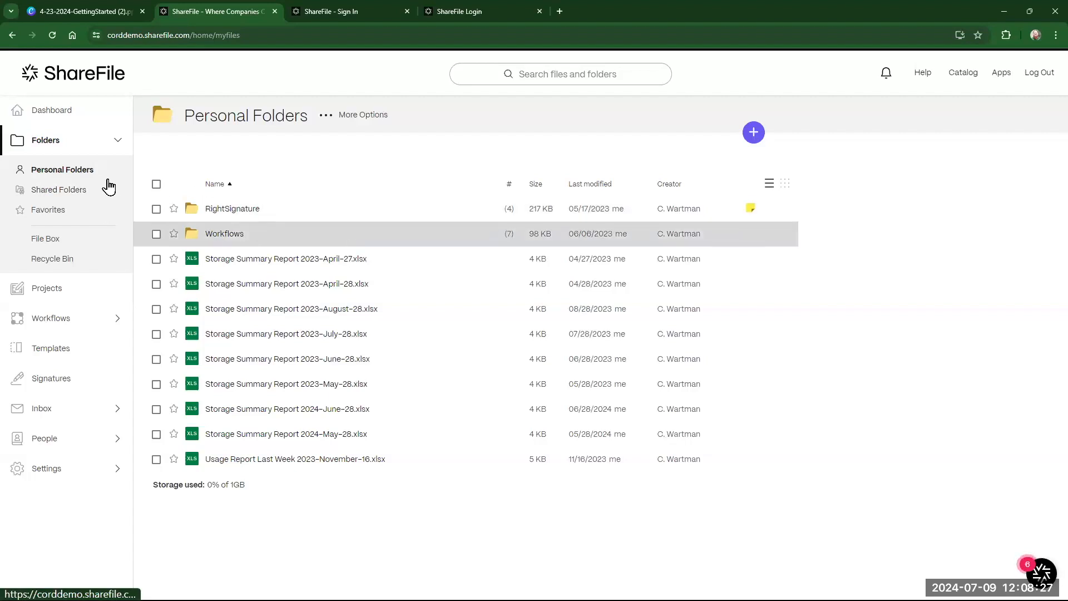
pyautogui.click(66, 192)
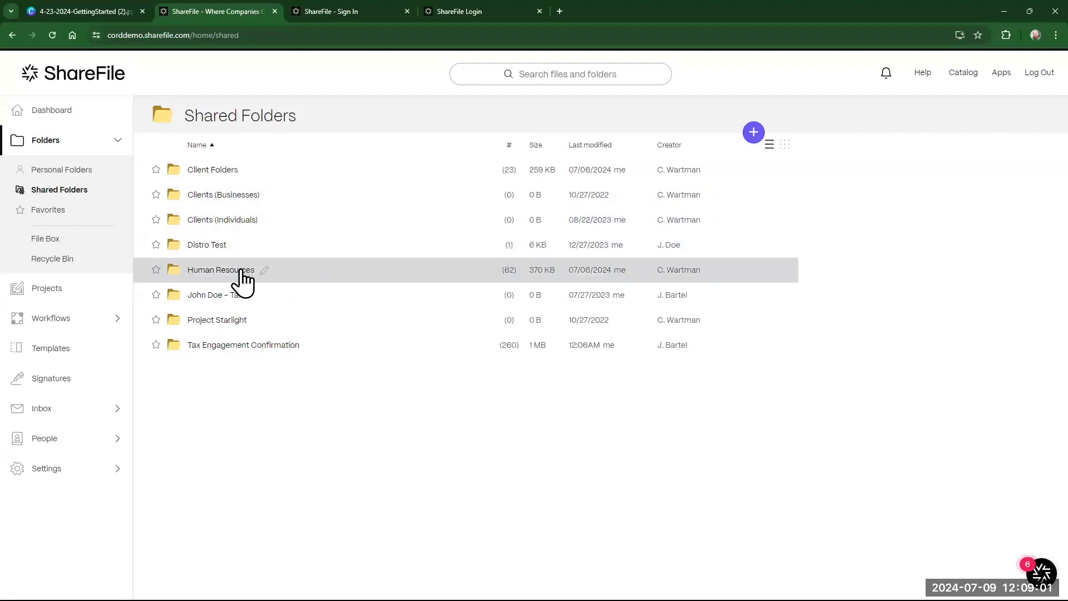
# - Open Client Folders, check its People permissions, and return to its Items list
pyautogui.click(213, 172)
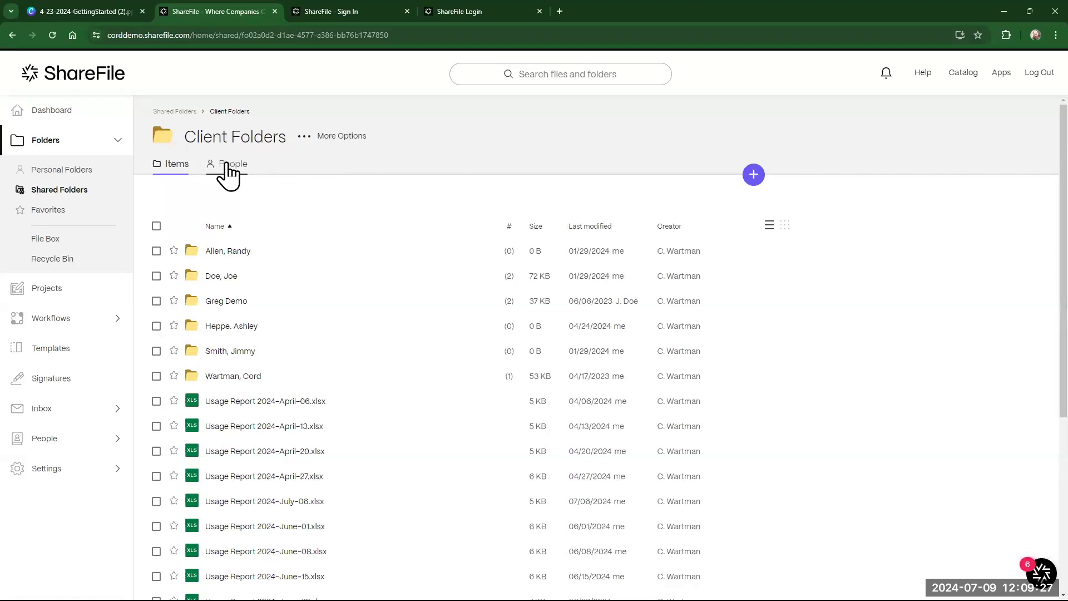
pyautogui.click(251, 165)
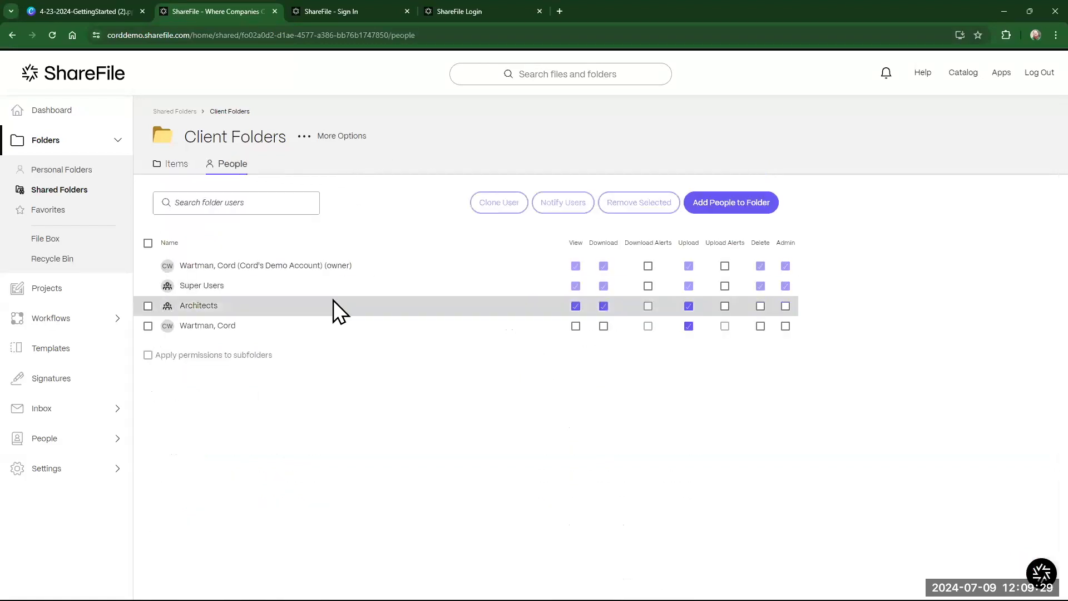
pyautogui.click(181, 167)
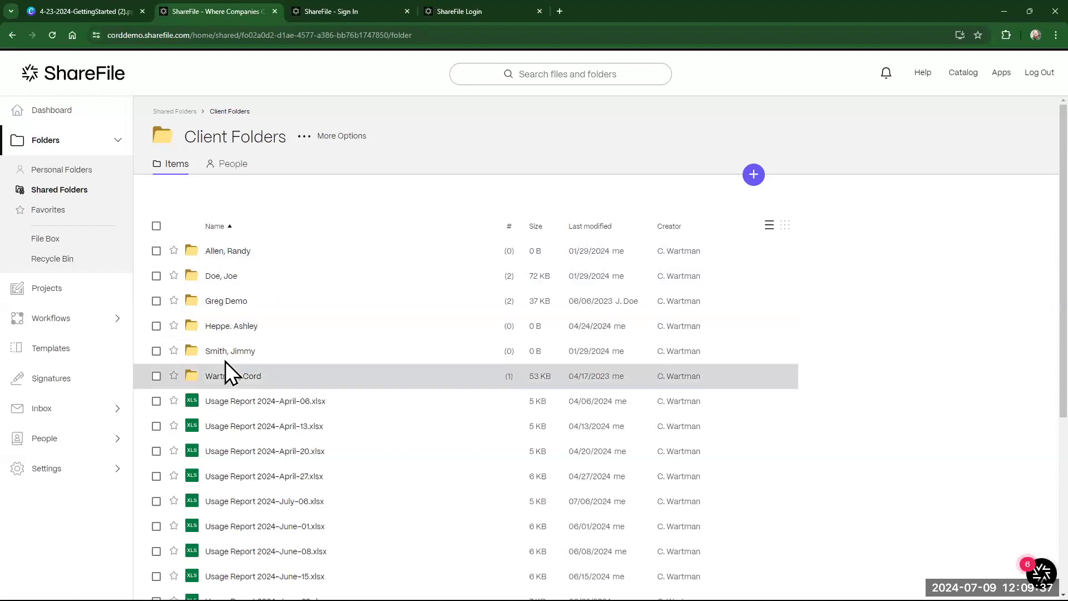
# - Leave only Usage Report 2024-April-06.xlsx selected and start sharing it
pyautogui.click(153, 400)
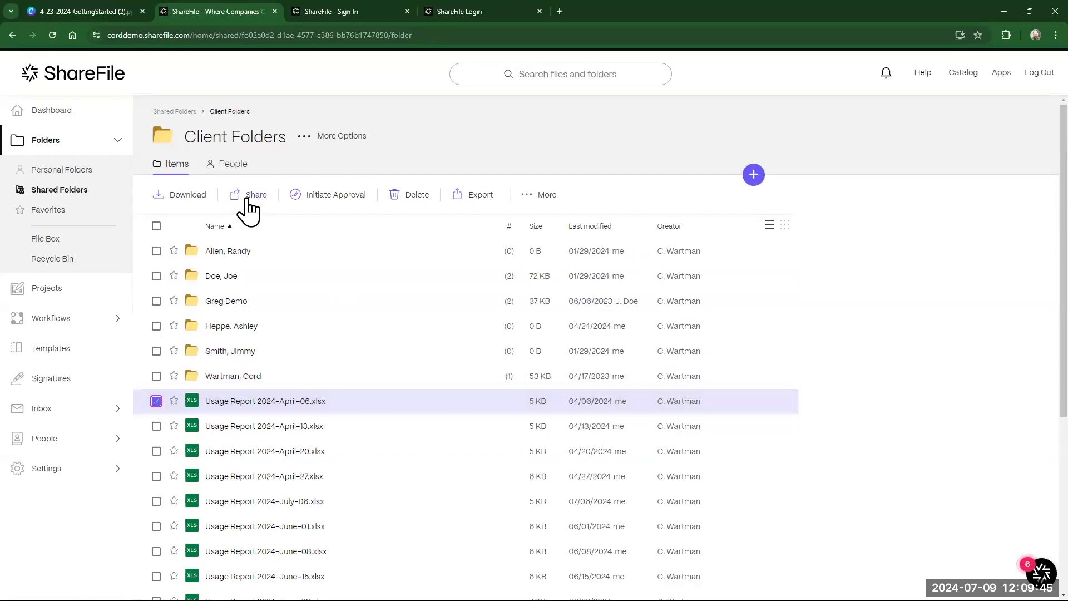
pyautogui.click(155, 426)
pyautogui.click(156, 451)
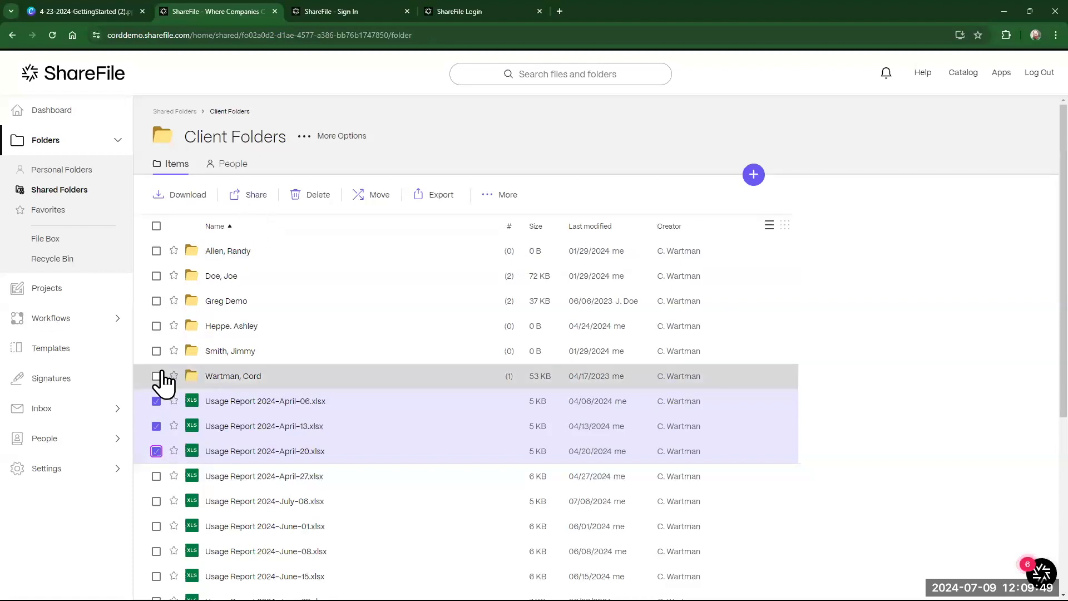
pyautogui.click(156, 351)
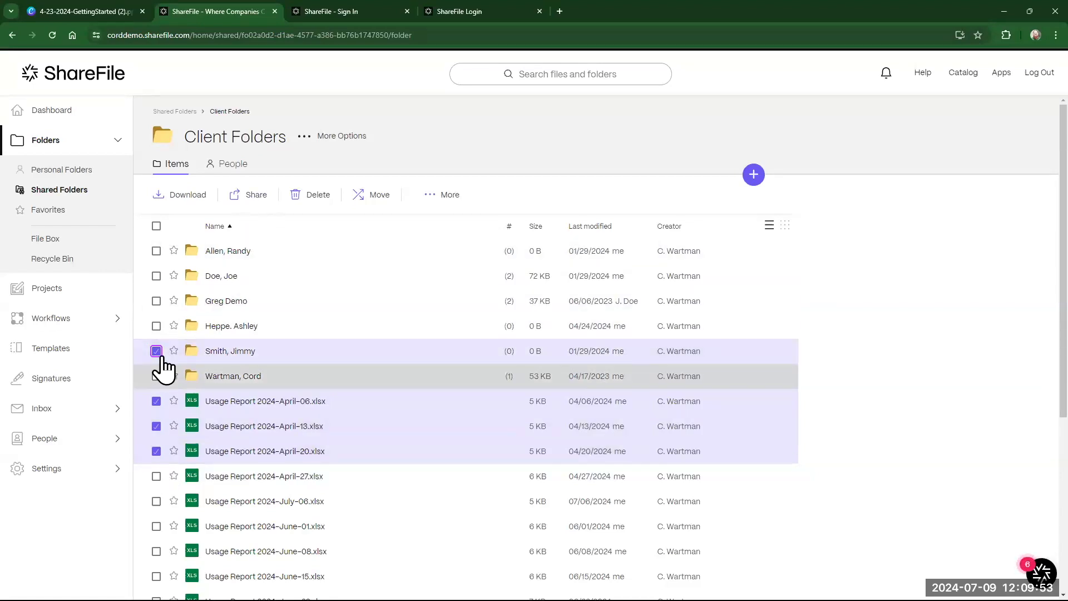
pyautogui.click(153, 418)
pyautogui.click(157, 351)
pyautogui.click(156, 426)
pyautogui.click(156, 427)
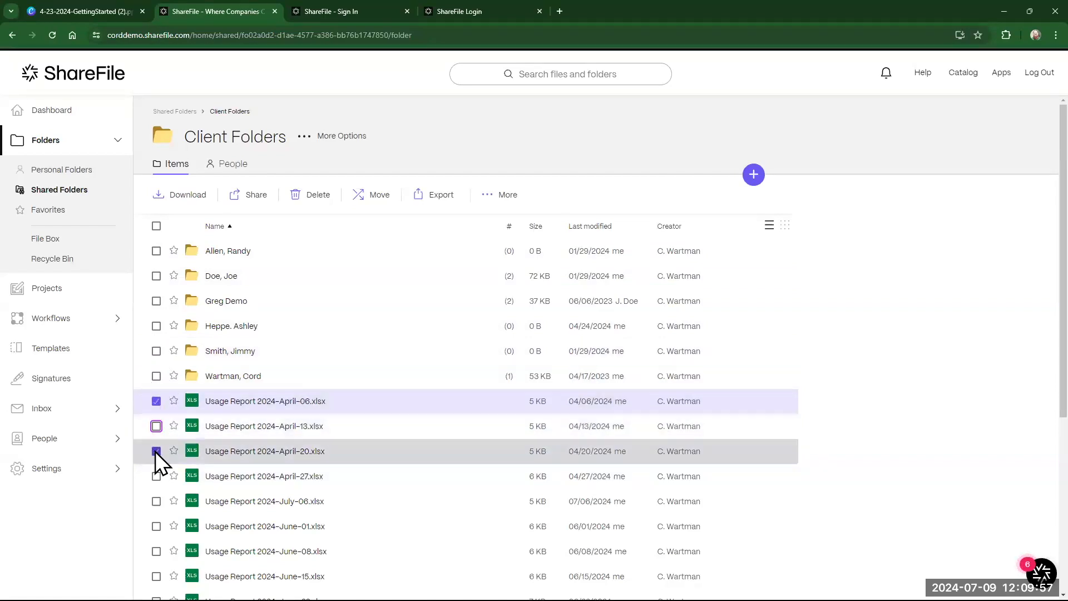
pyautogui.click(155, 451)
pyautogui.click(254, 196)
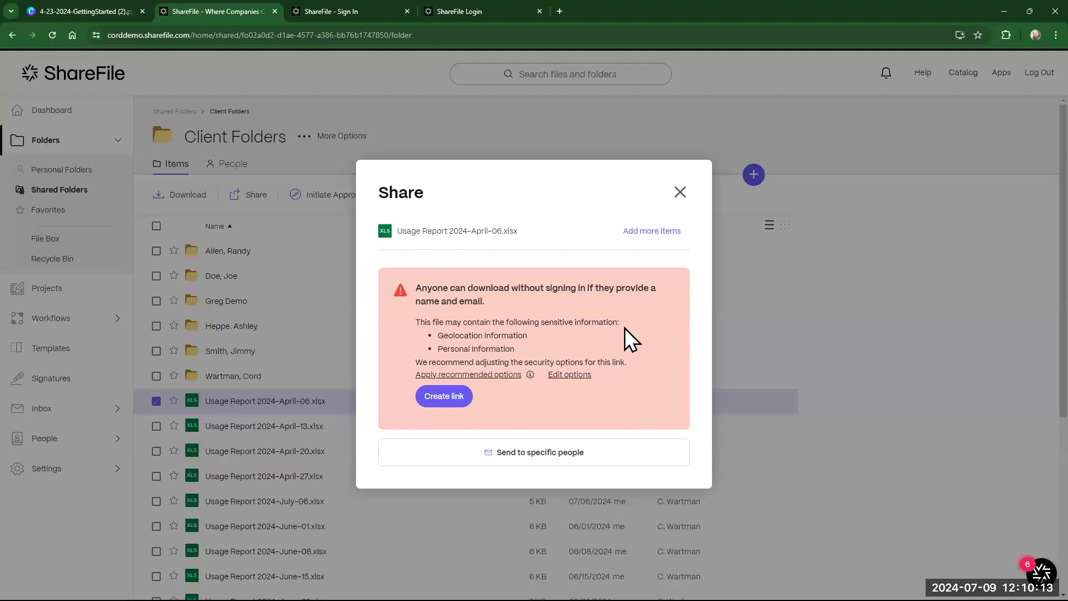
pyautogui.click(683, 230)
pyautogui.click(515, 245)
pyautogui.click(650, 232)
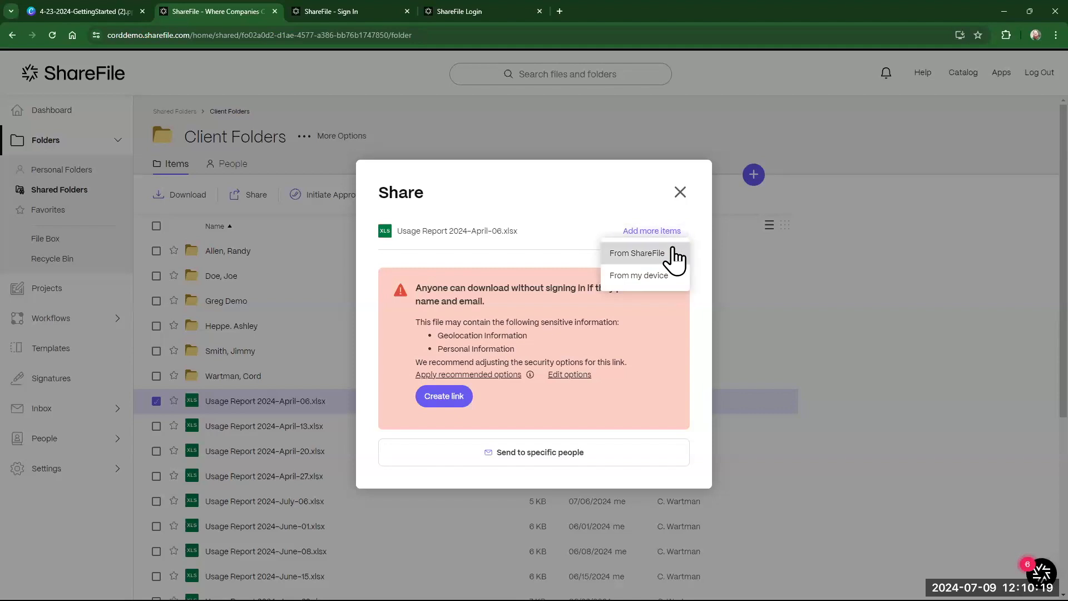
pyautogui.click(673, 255)
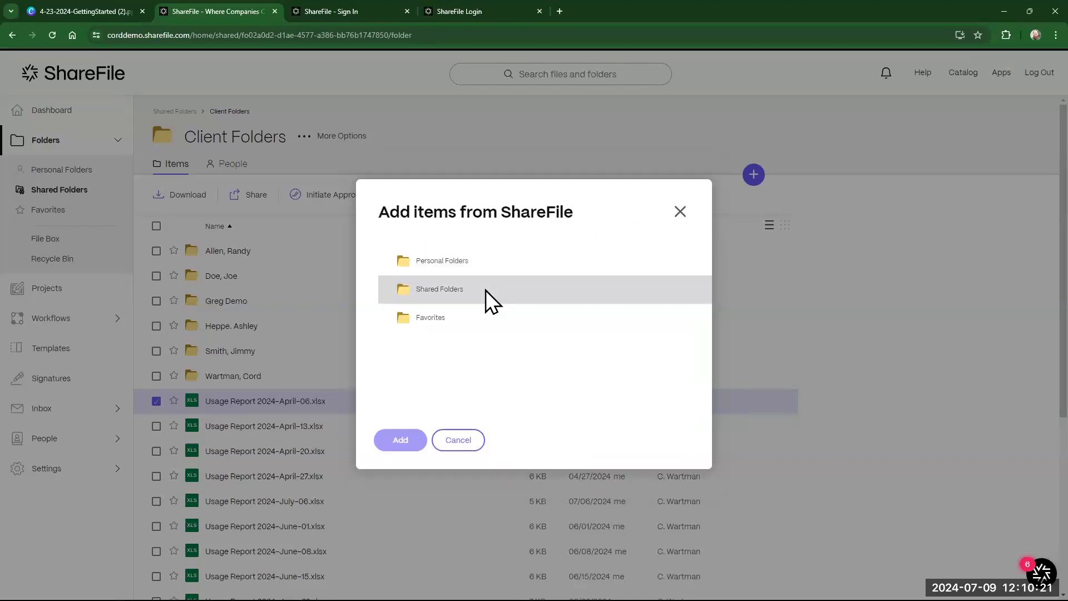
pyautogui.click(442, 292)
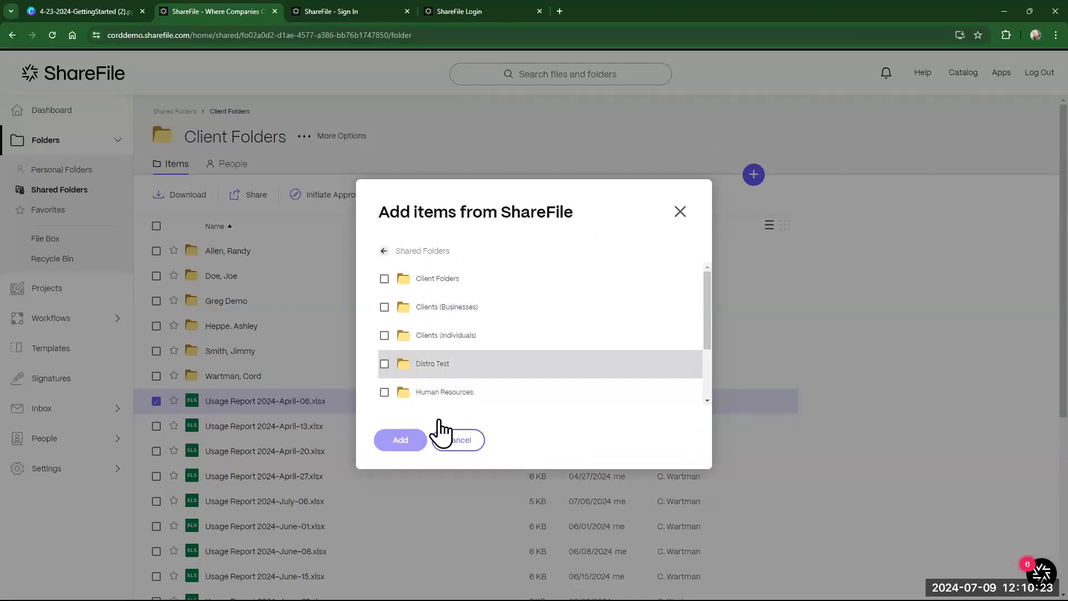
pyautogui.click(455, 442)
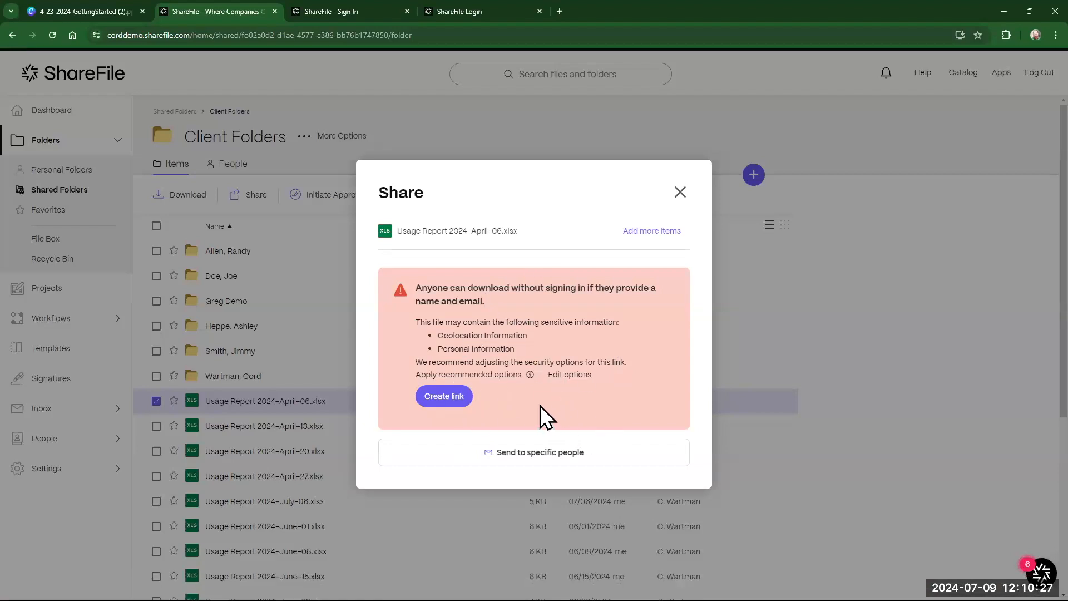
# - Create a share link for the April-06 usage report and open the link's Edit options
pyautogui.click(459, 400)
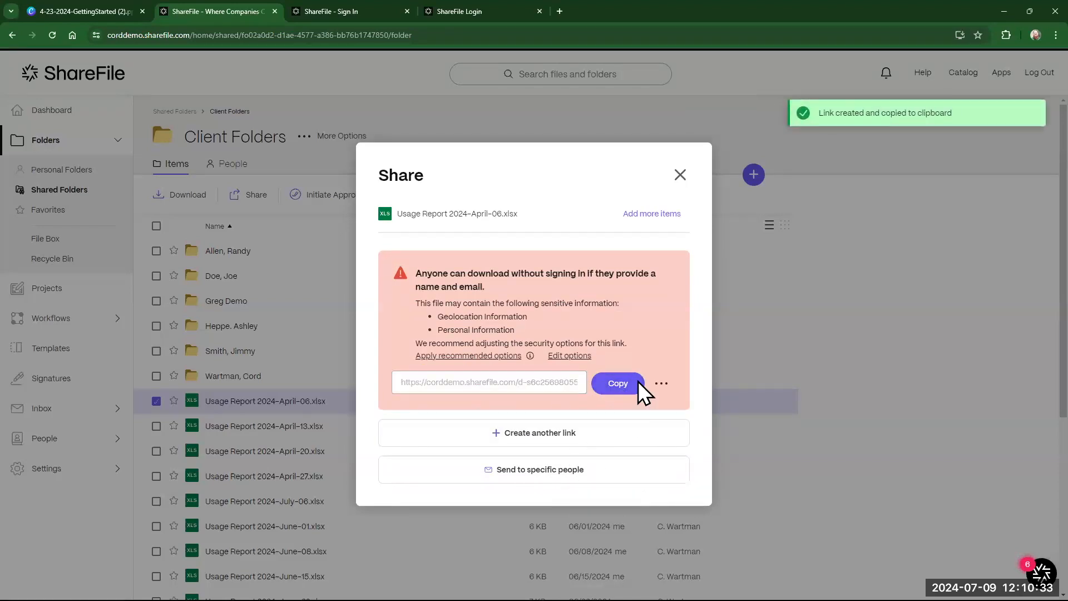
pyautogui.click(660, 384)
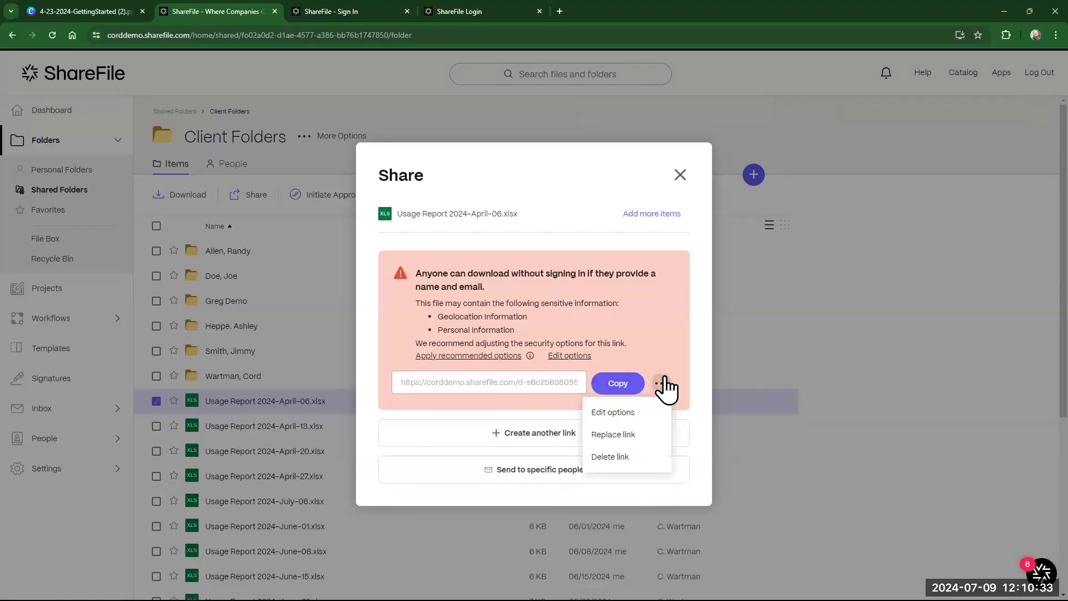
pyautogui.click(636, 413)
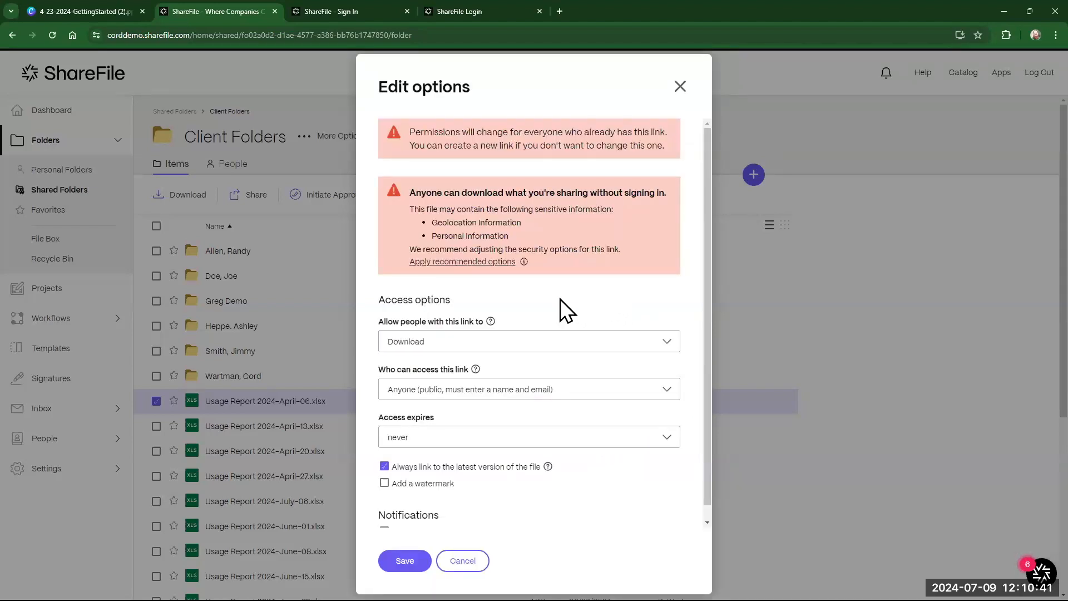
# - Require sign-in for the link and limit access to employee users
pyautogui.scroll(-1, 500, 373)
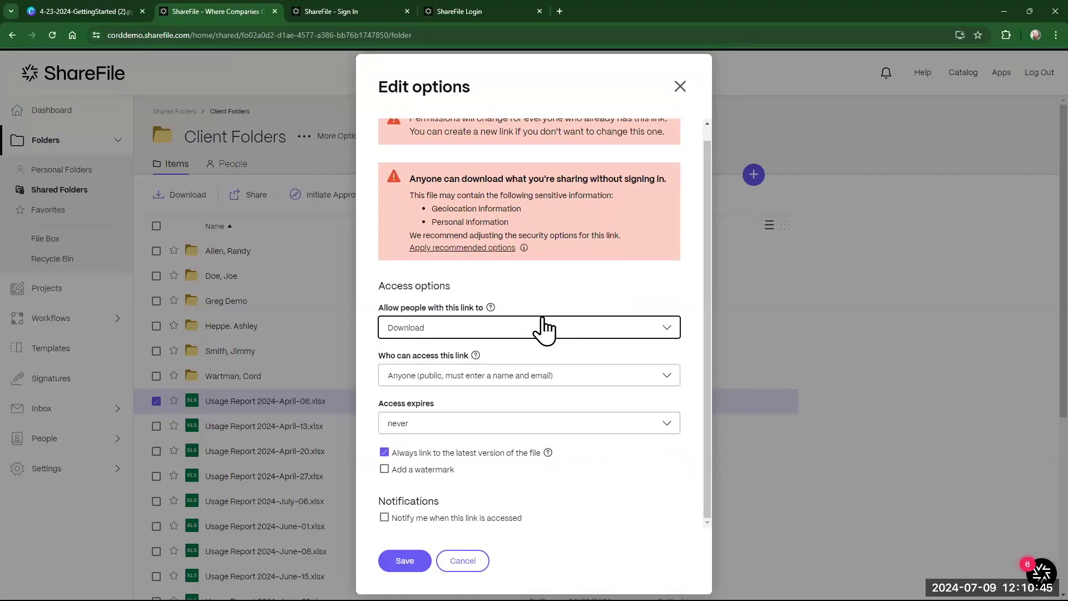
pyautogui.click(491, 334)
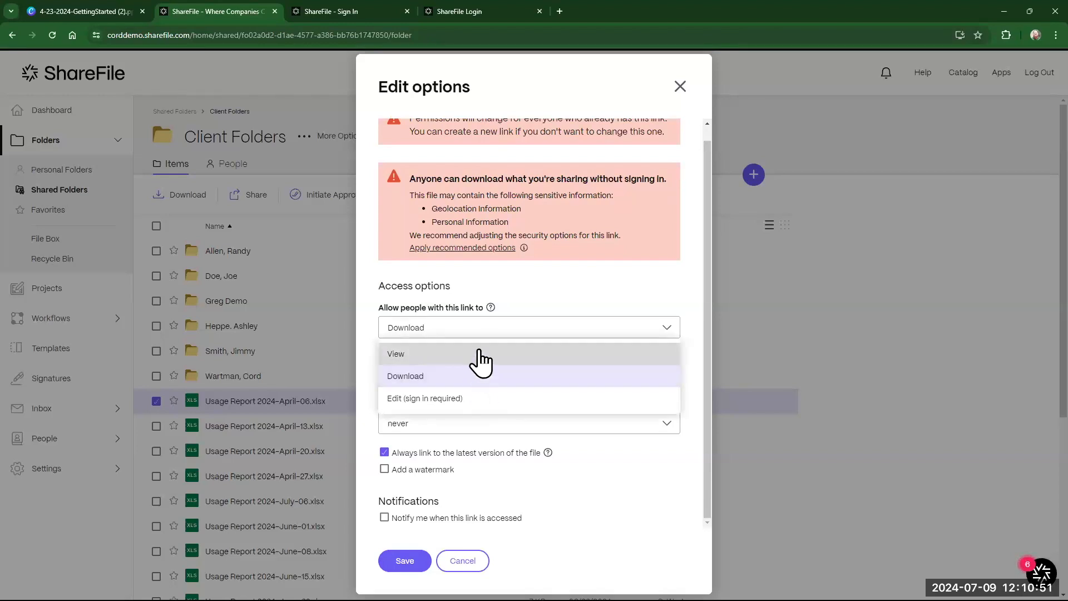
pyautogui.click(469, 399)
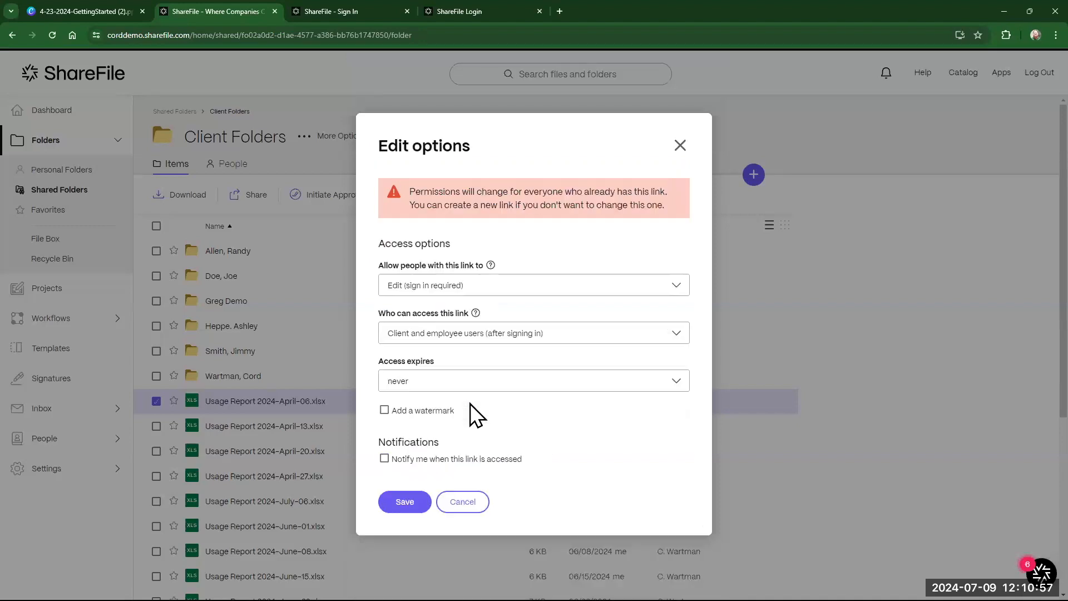
pyautogui.click(528, 339)
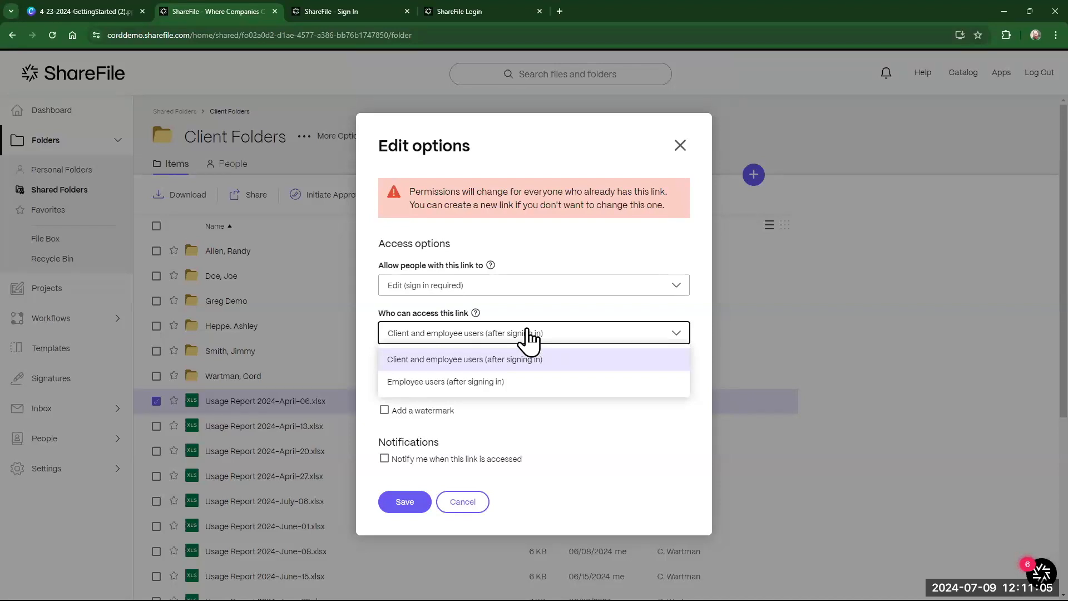
pyautogui.click(514, 384)
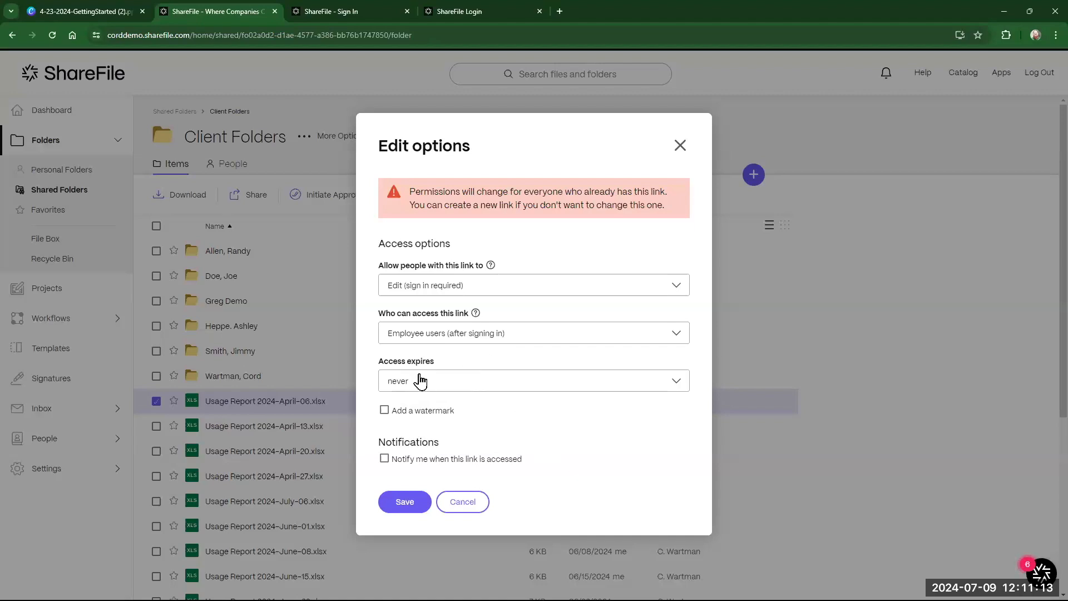
# - Make the link expire after a week with no watermark, enable access notifications, and save
pyautogui.click(461, 385)
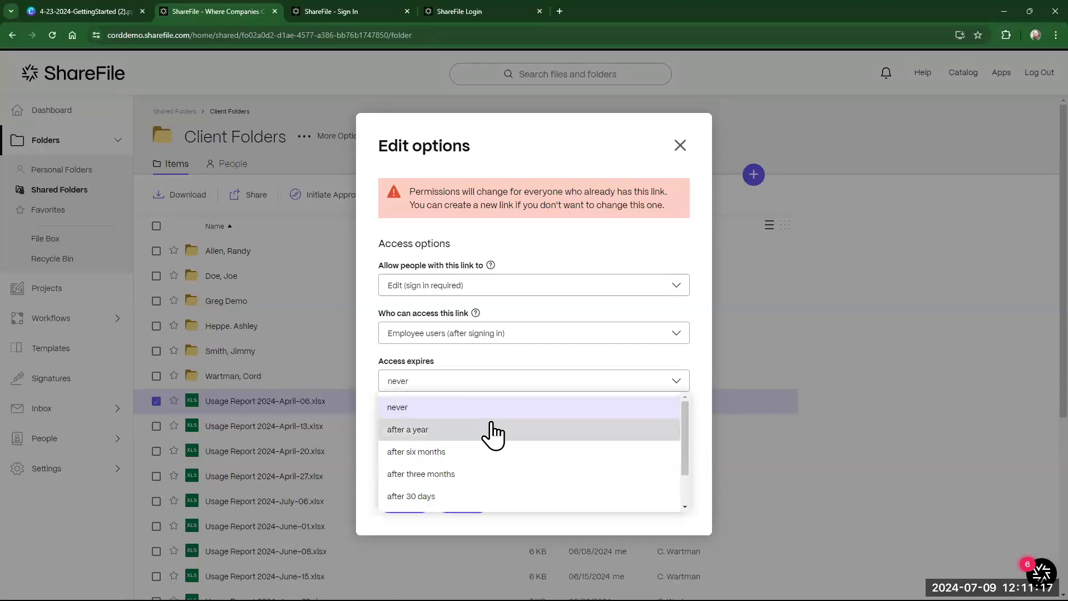
pyautogui.scroll(-2, 493, 430)
pyautogui.click(443, 472)
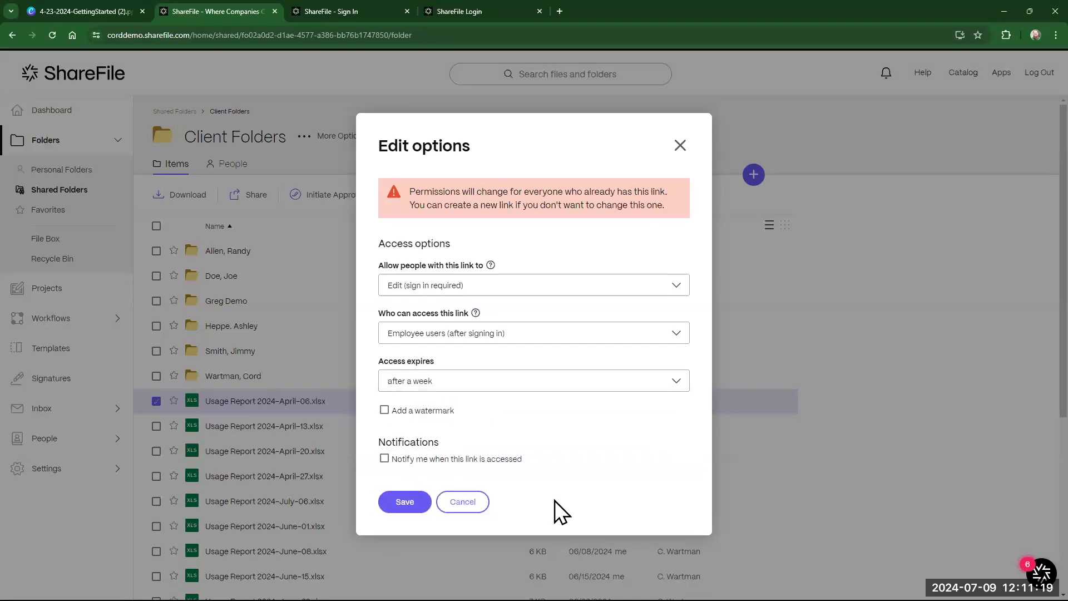
pyautogui.click(421, 412)
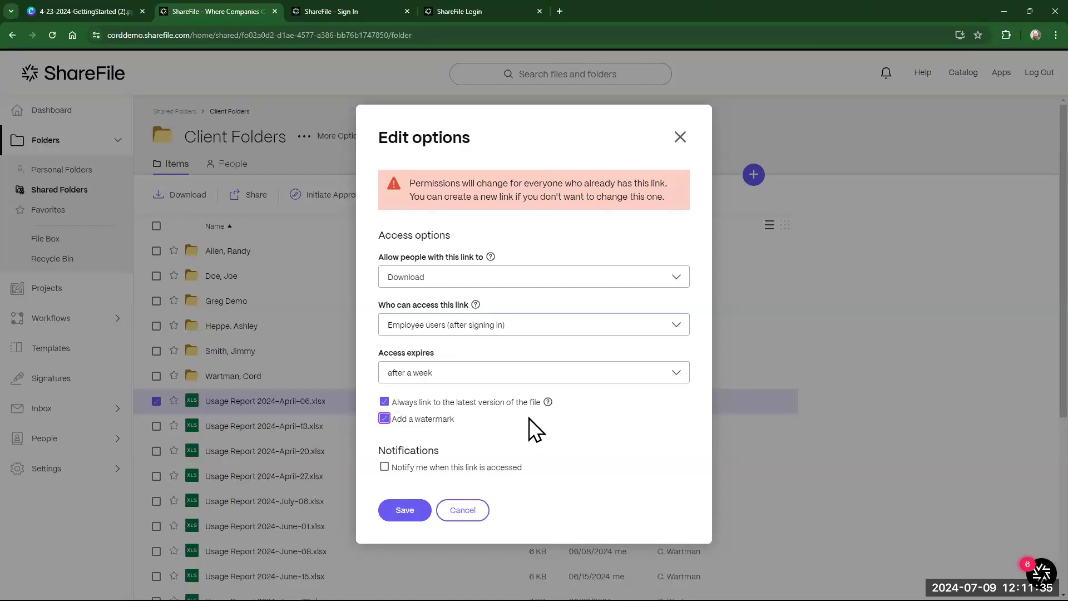
pyautogui.click(409, 418)
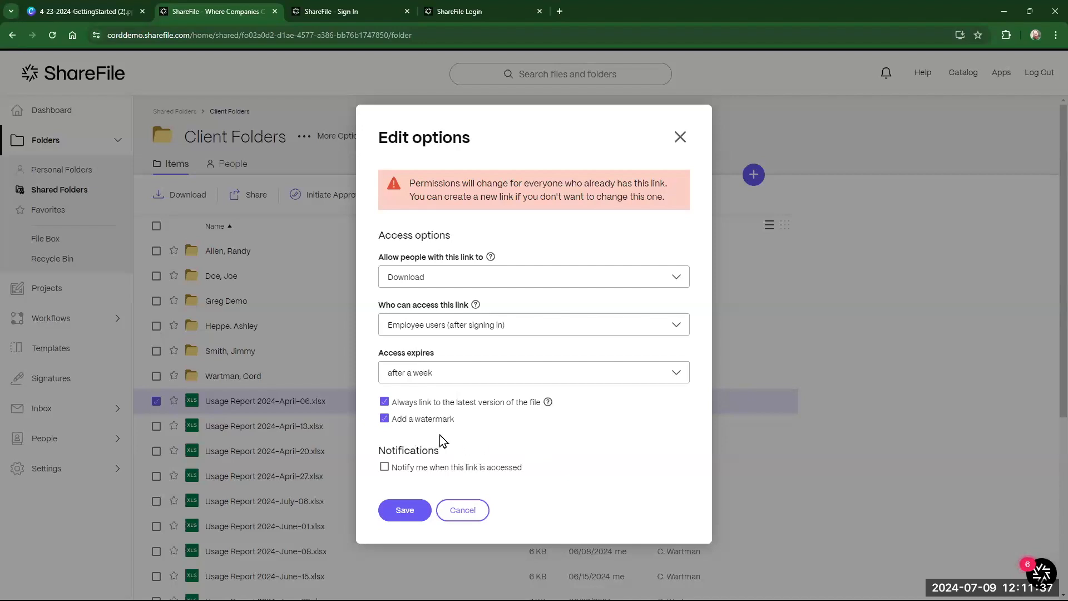
pyautogui.click(415, 477)
pyautogui.click(398, 514)
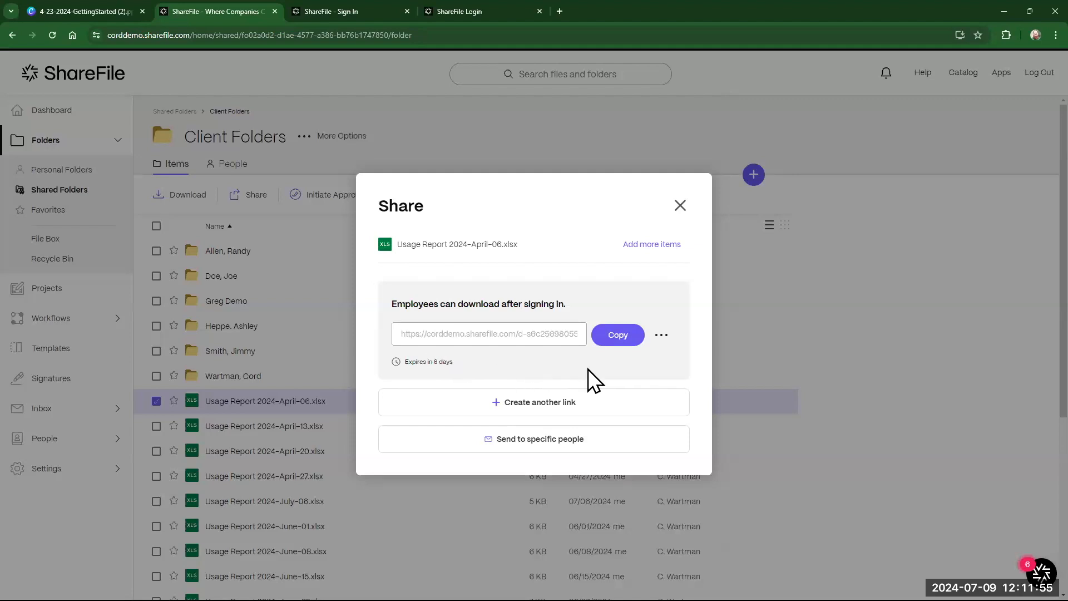
pyautogui.click(611, 340)
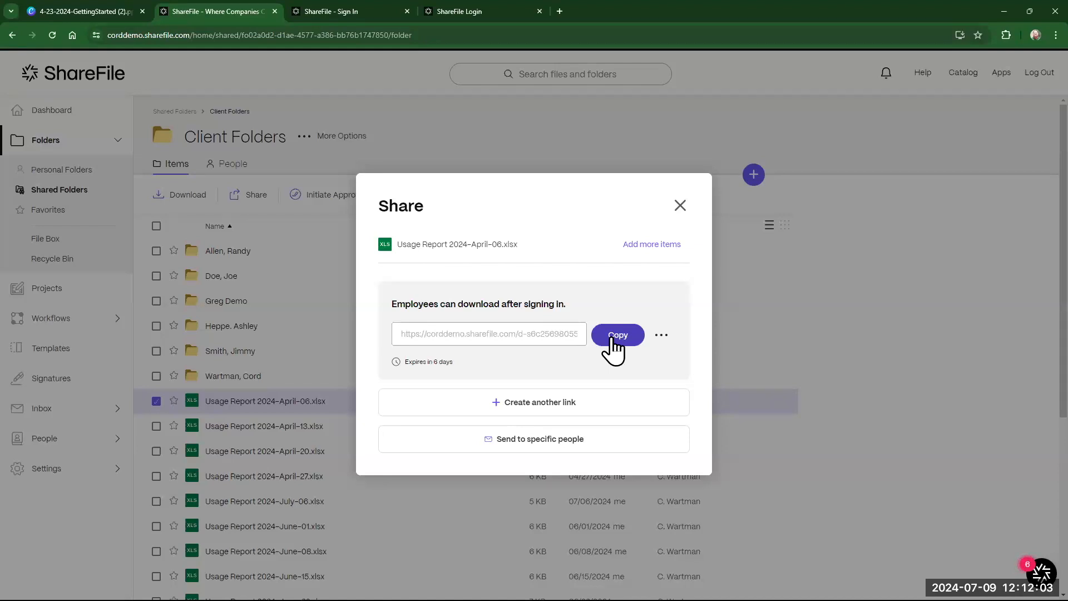
pyautogui.click(662, 335)
pyautogui.click(686, 389)
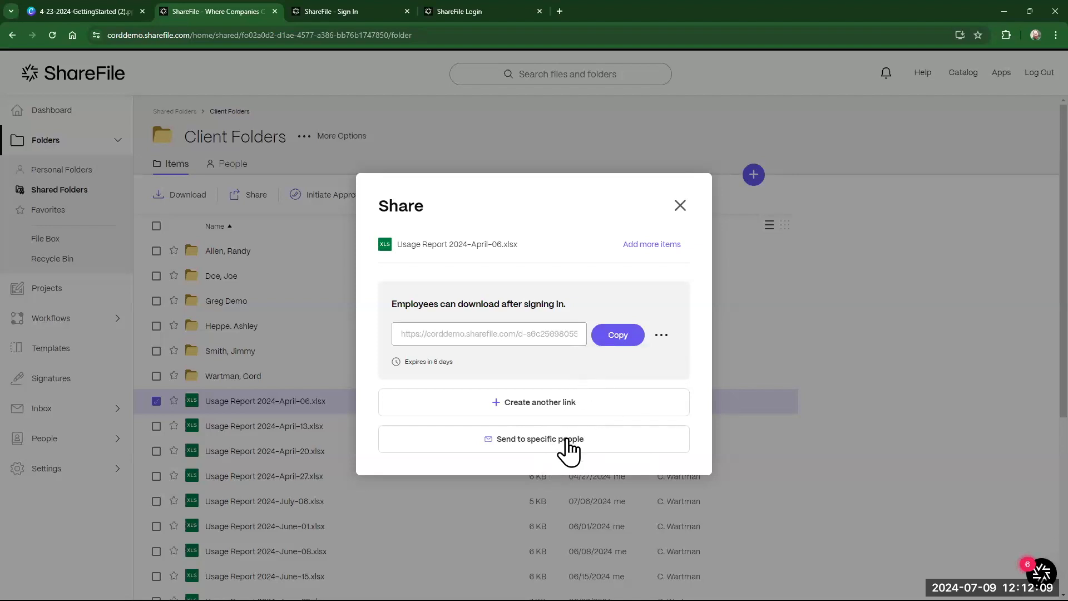
# - Switch to sending the file to specific people, keeping Download as the recipients' permission
pyautogui.click(534, 450)
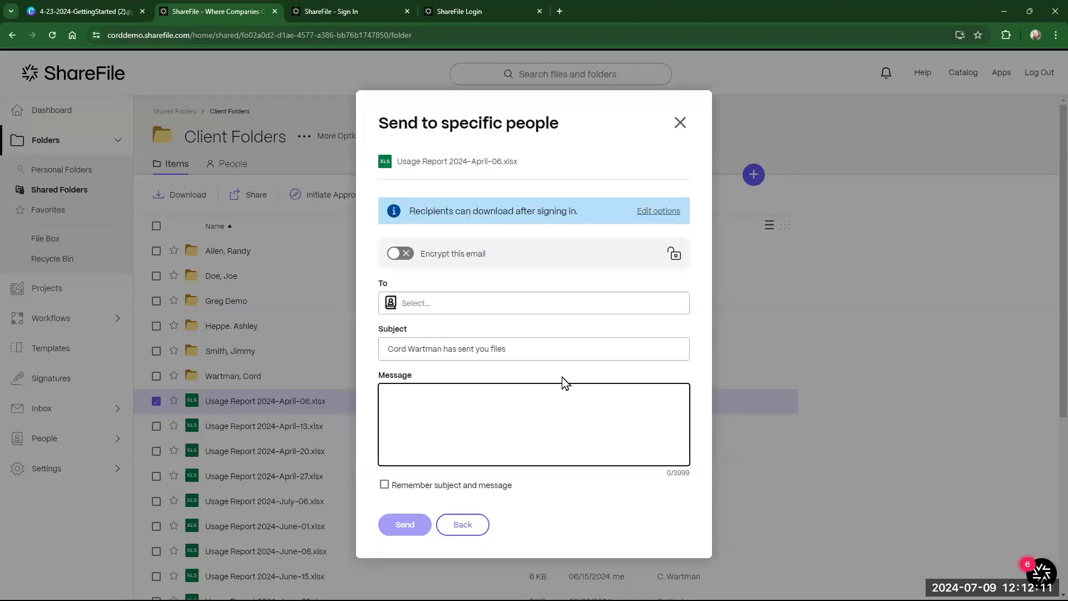
pyautogui.click(642, 211)
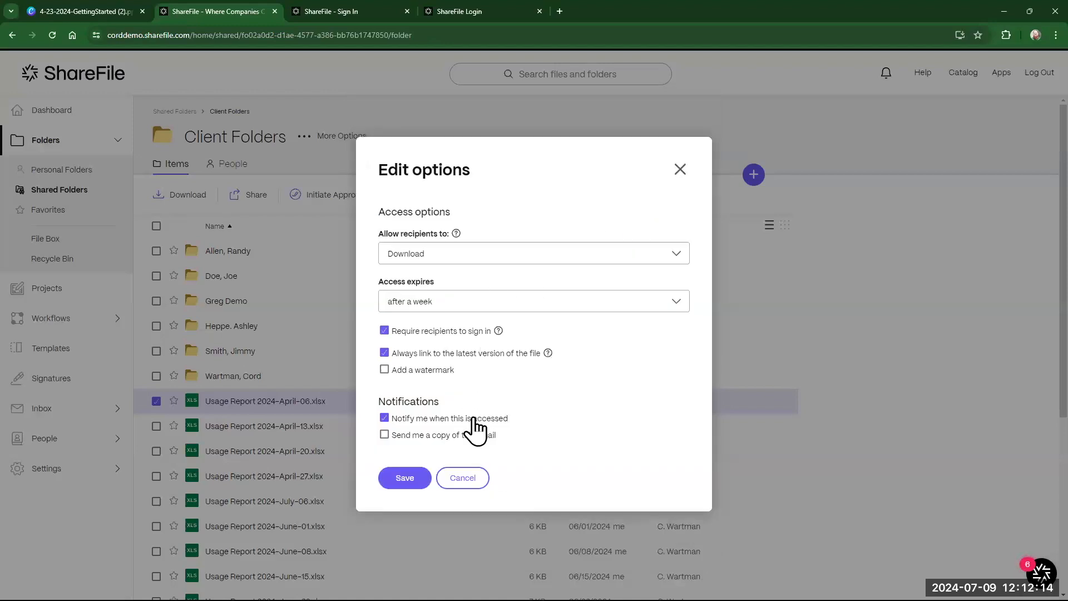
pyautogui.click(476, 256)
pyautogui.click(492, 301)
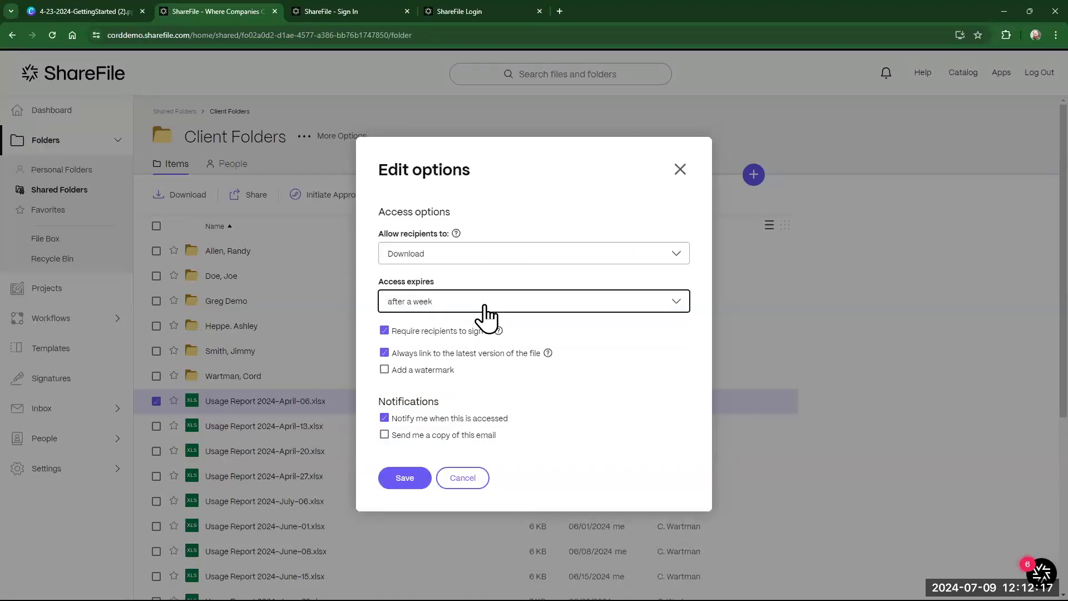
# - Keep the one-week expiry, tick 'Send me a copy of this email', then cancel the options
pyautogui.click(478, 302)
pyautogui.click(517, 304)
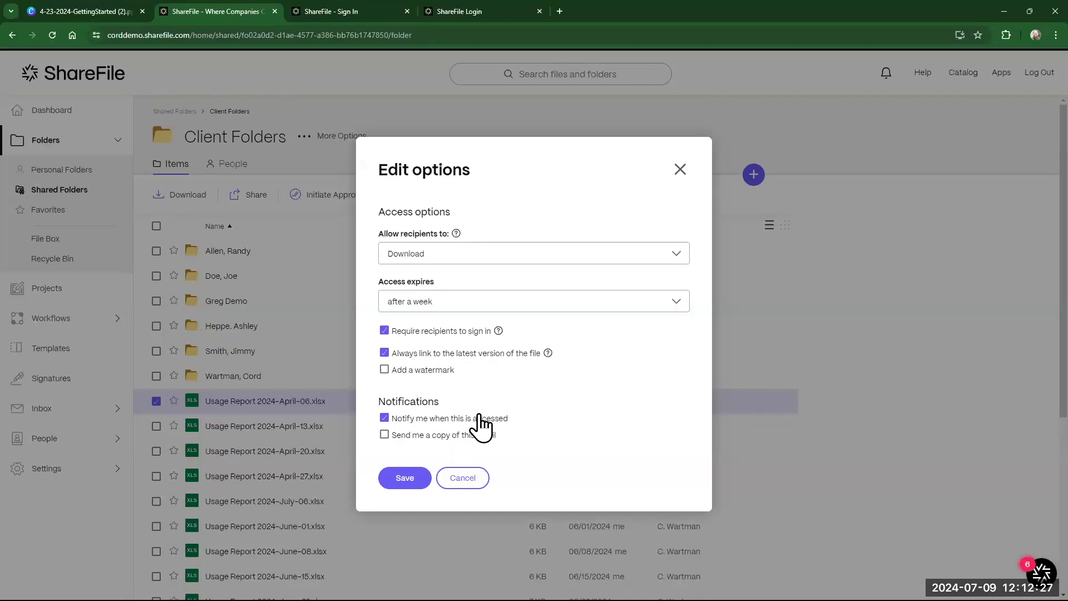
pyautogui.click(410, 442)
pyautogui.click(462, 480)
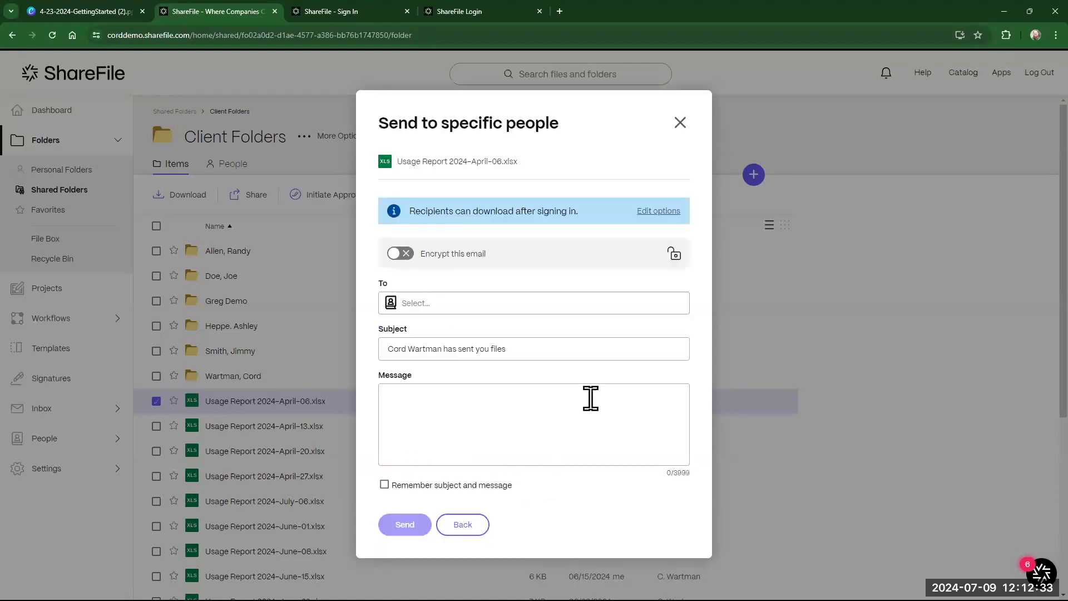
# - Browse the personal and shared address books without adding anyone
pyautogui.click(509, 303)
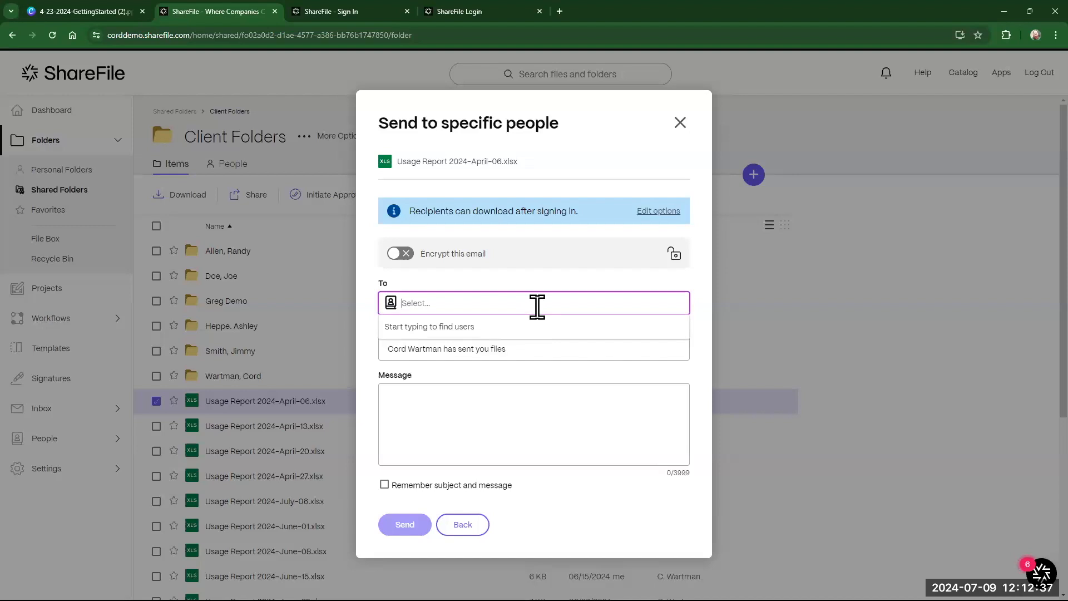
pyautogui.click(391, 302)
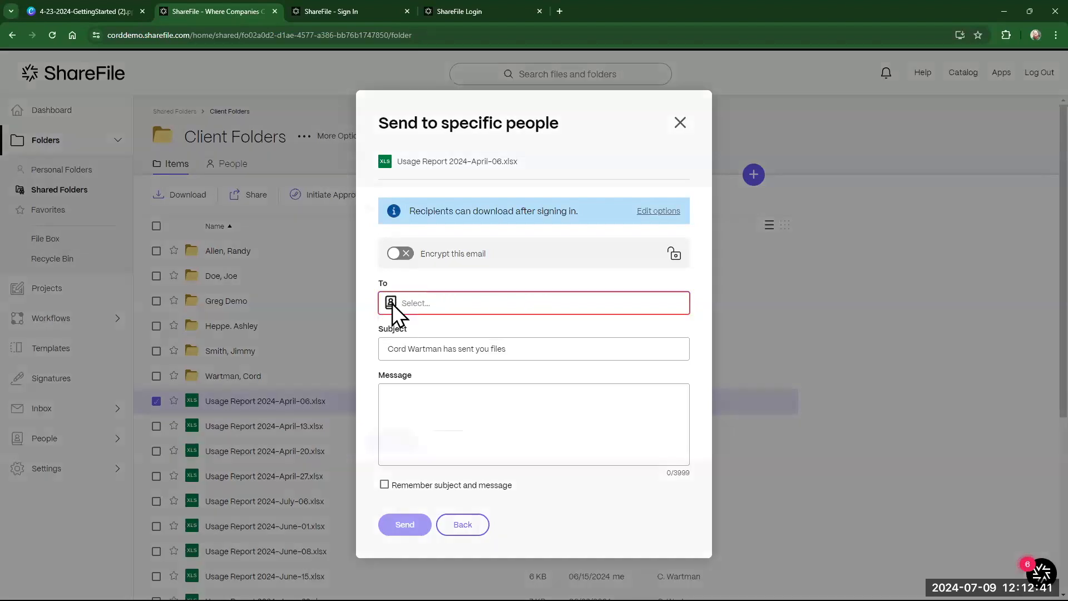
pyautogui.click(617, 209)
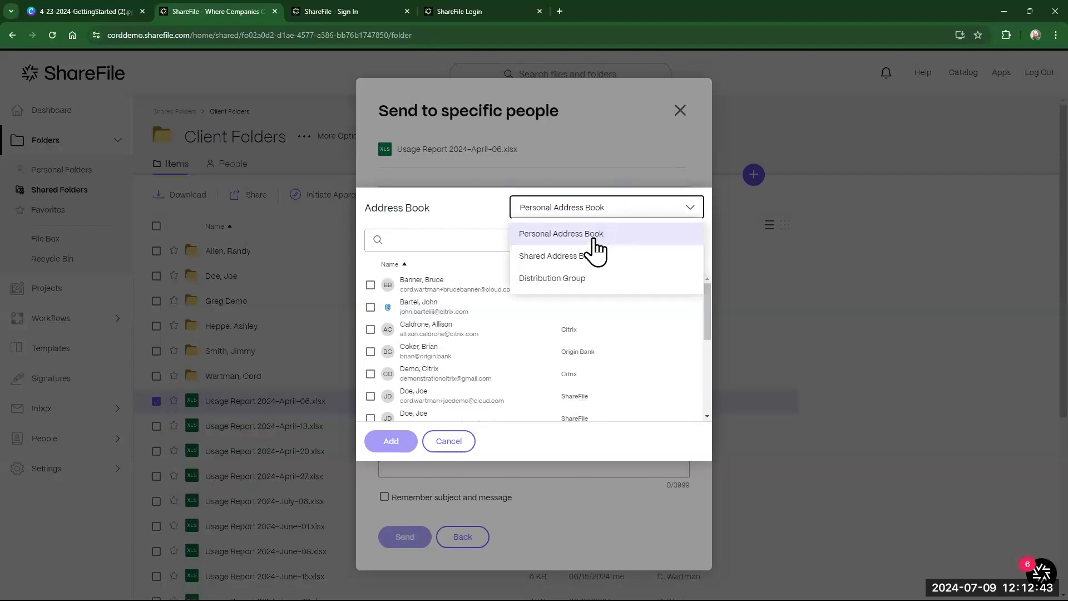
pyautogui.click(586, 255)
pyautogui.click(460, 443)
# - Search for the colleague by name and add them as the recipient
pyautogui.click(464, 290)
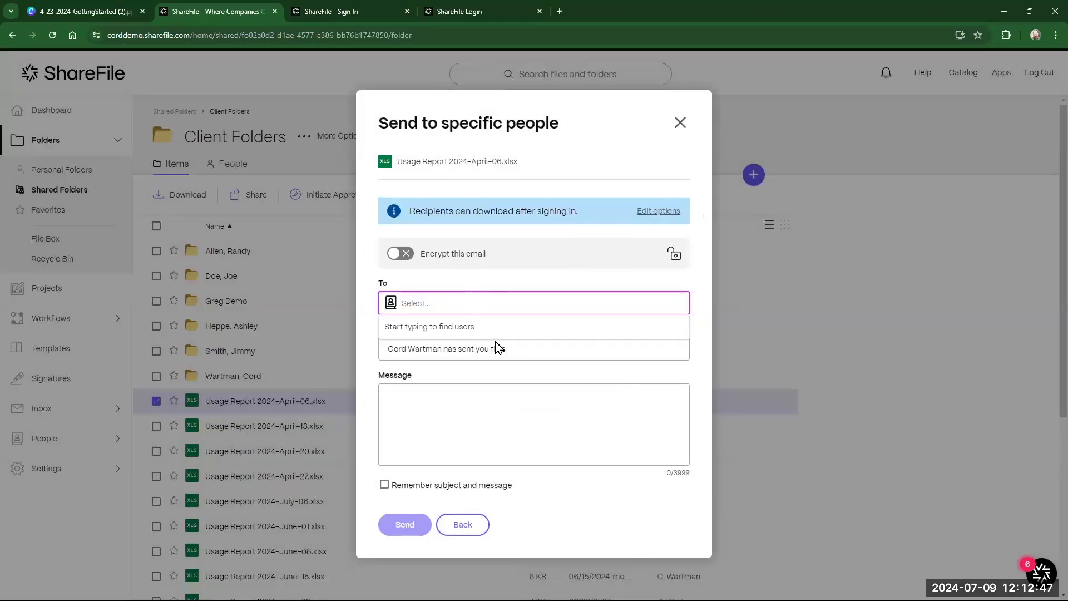
pyautogui.write('tepp')
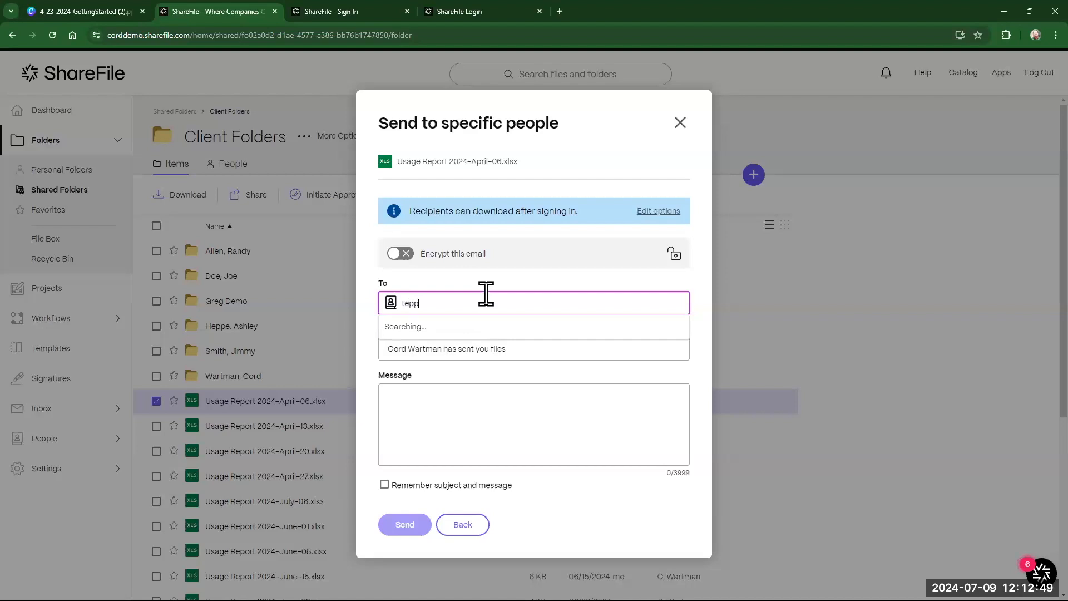
pyautogui.write('ei')
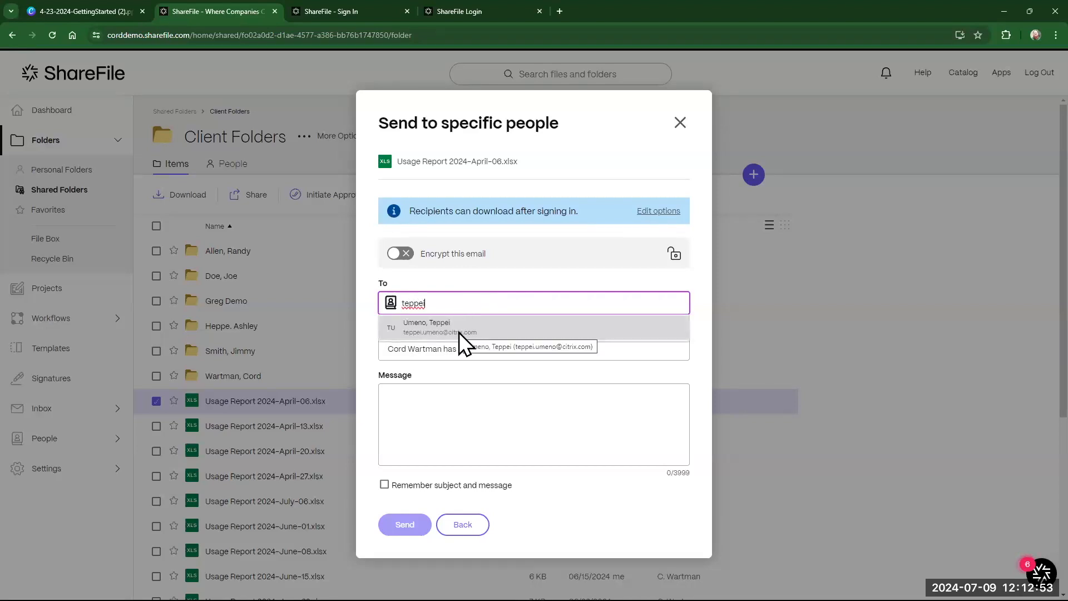
pyautogui.click(465, 330)
pyautogui.click(491, 390)
# - Write a short greeting to the recipient, tick 'Remember subject and message', and send the email
pyautogui.click(551, 348)
pyautogui.click(615, 427)
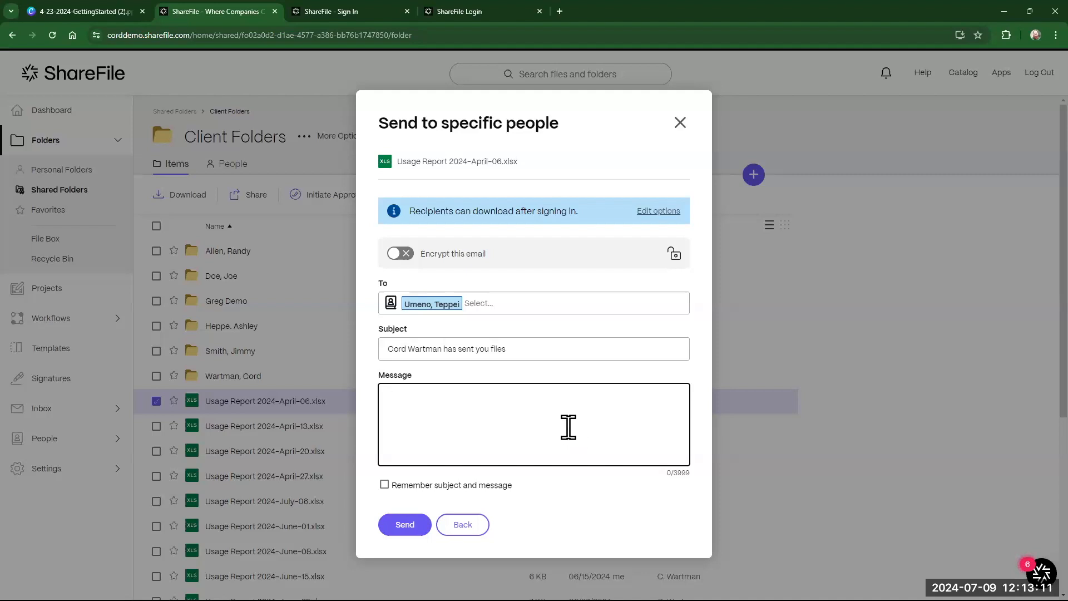
pyautogui.click(566, 425)
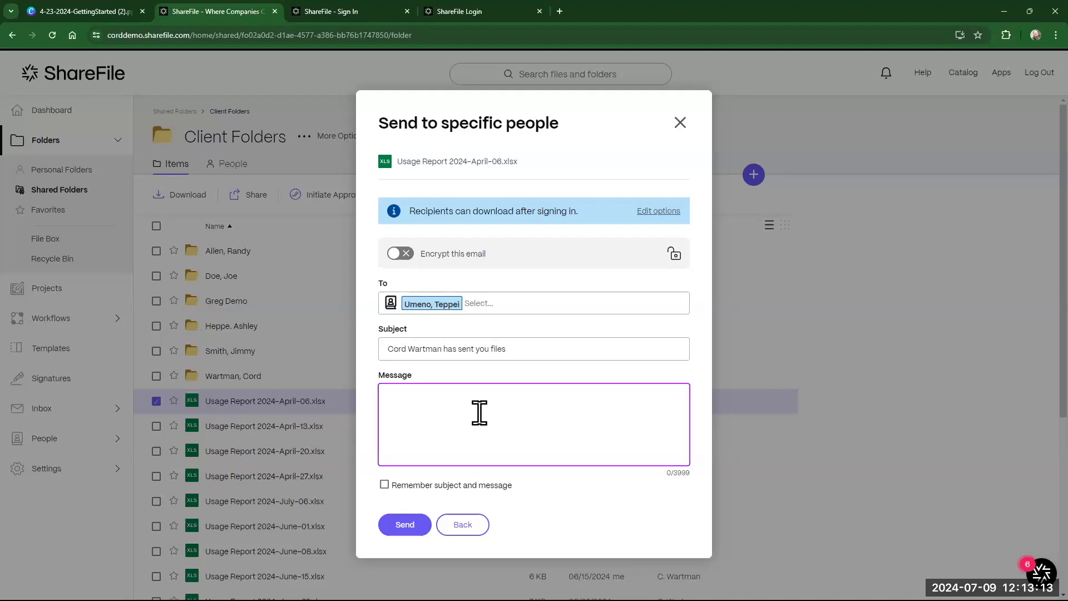
pyautogui.click(425, 486)
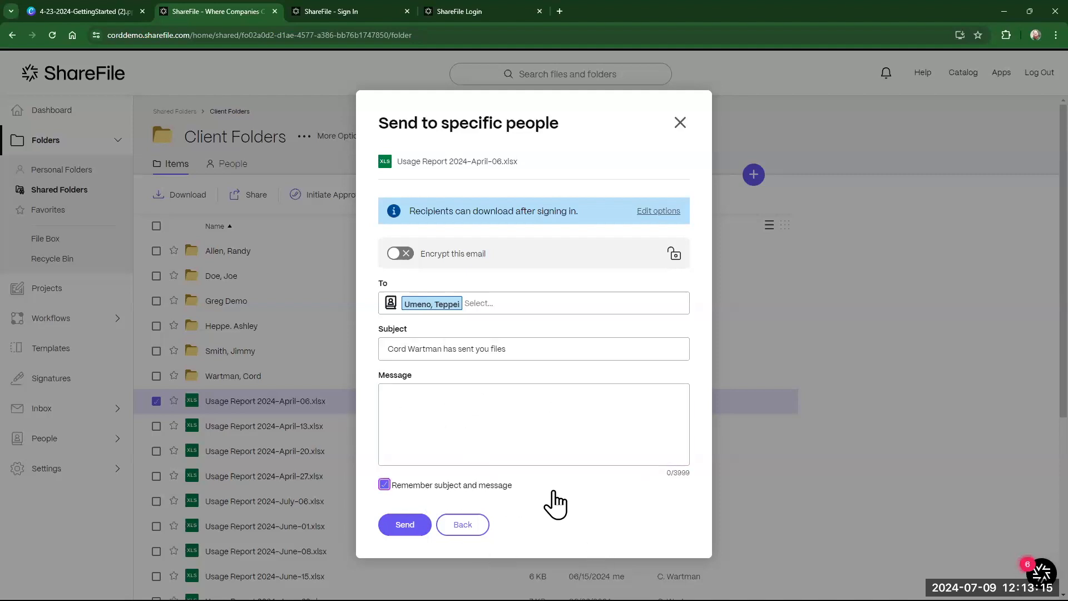
pyautogui.click(556, 421)
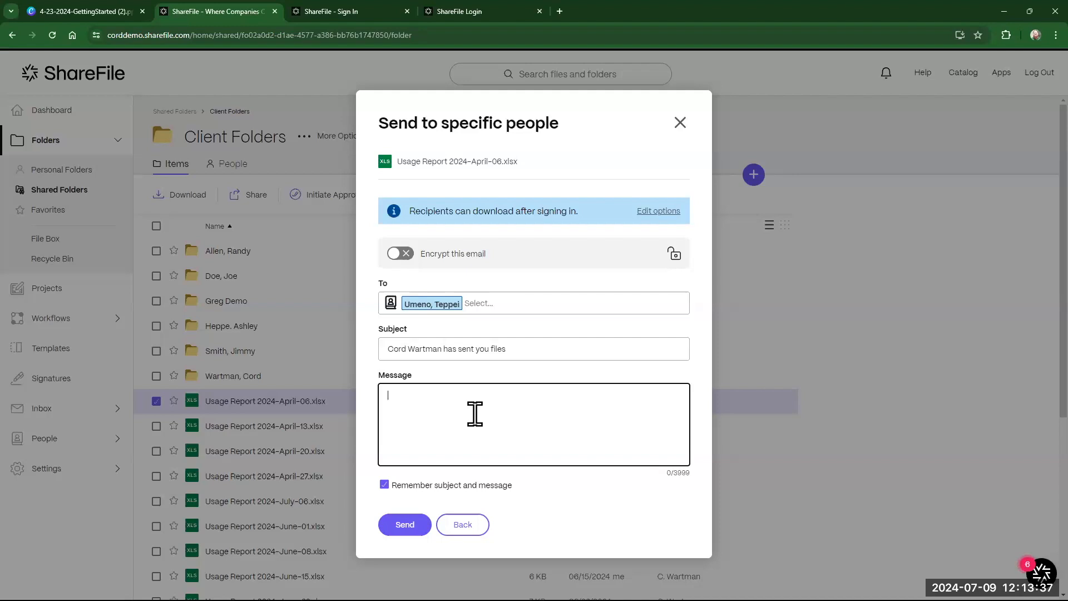
pyautogui.write('ey Teppei')
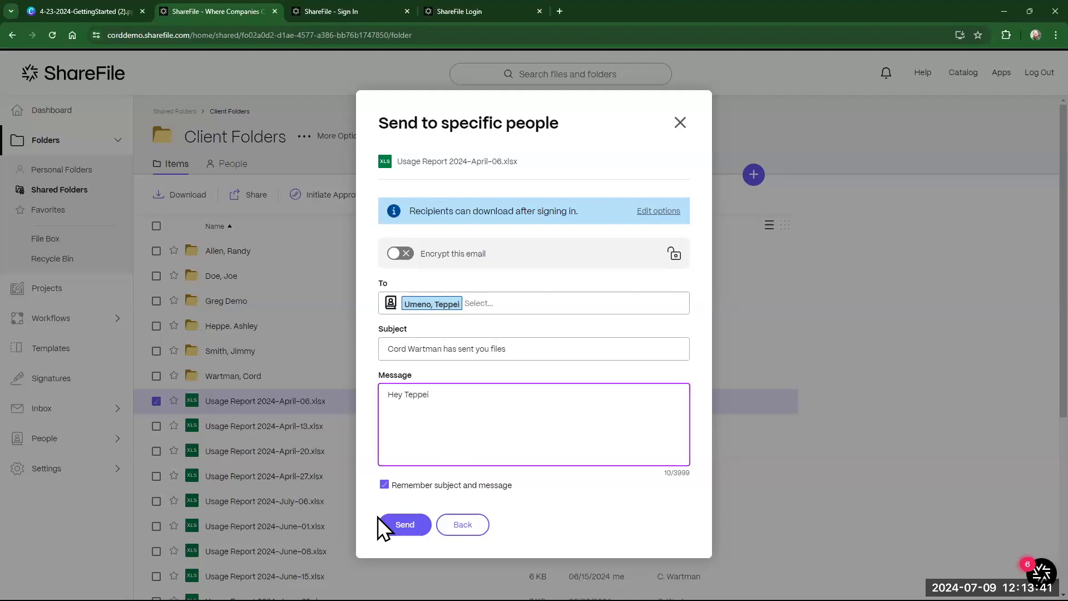
pyautogui.click(402, 525)
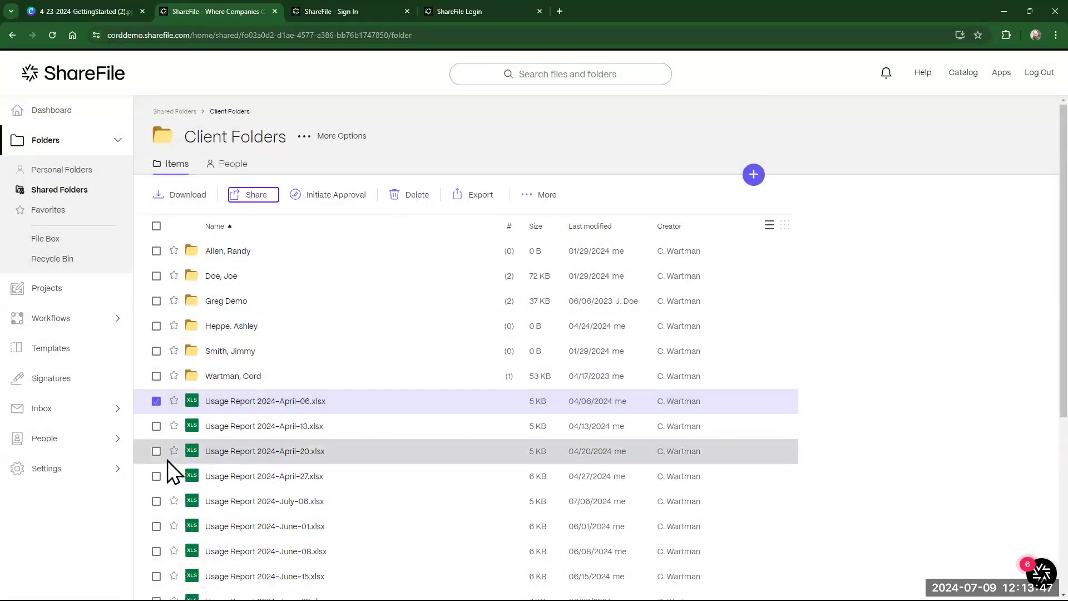
# - Switch on Encrypt this email when sharing Usage Report 2024-April-06.xlsx, then back out and close without sending
pyautogui.click(250, 196)
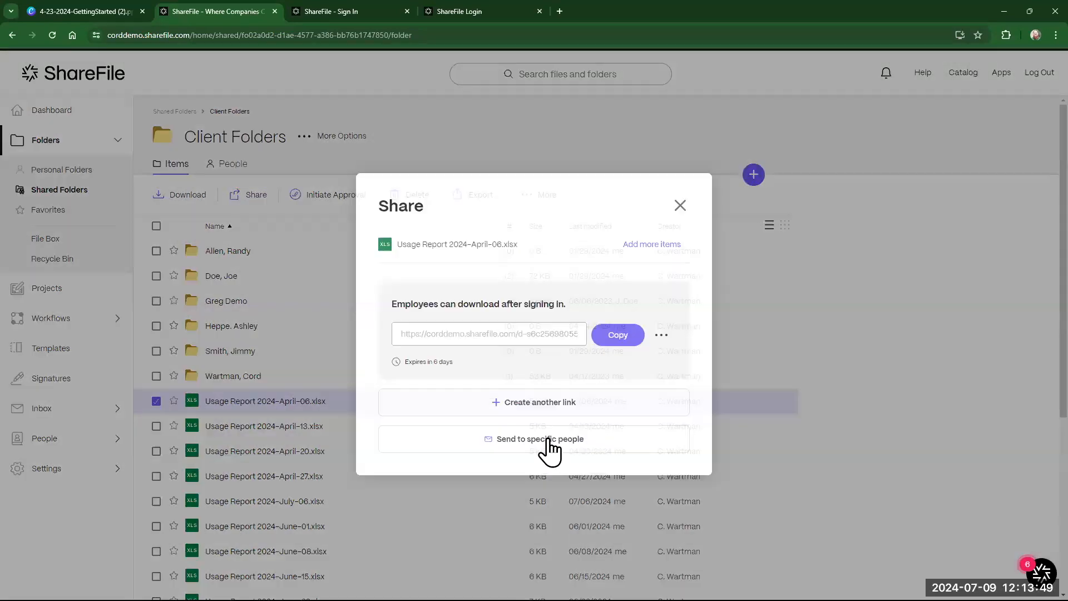
pyautogui.click(548, 441)
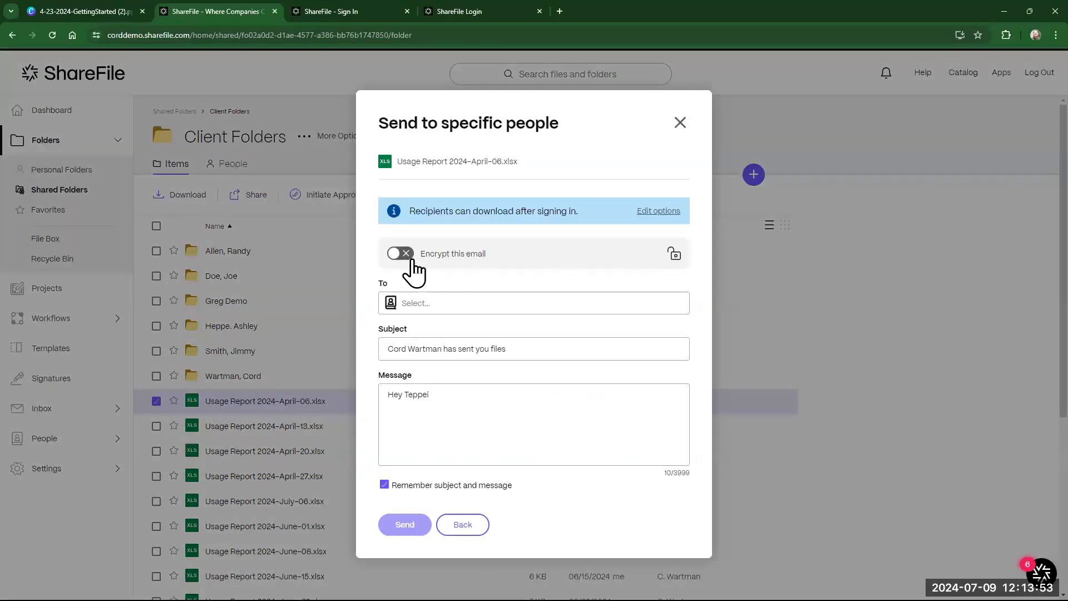
pyautogui.click(453, 398)
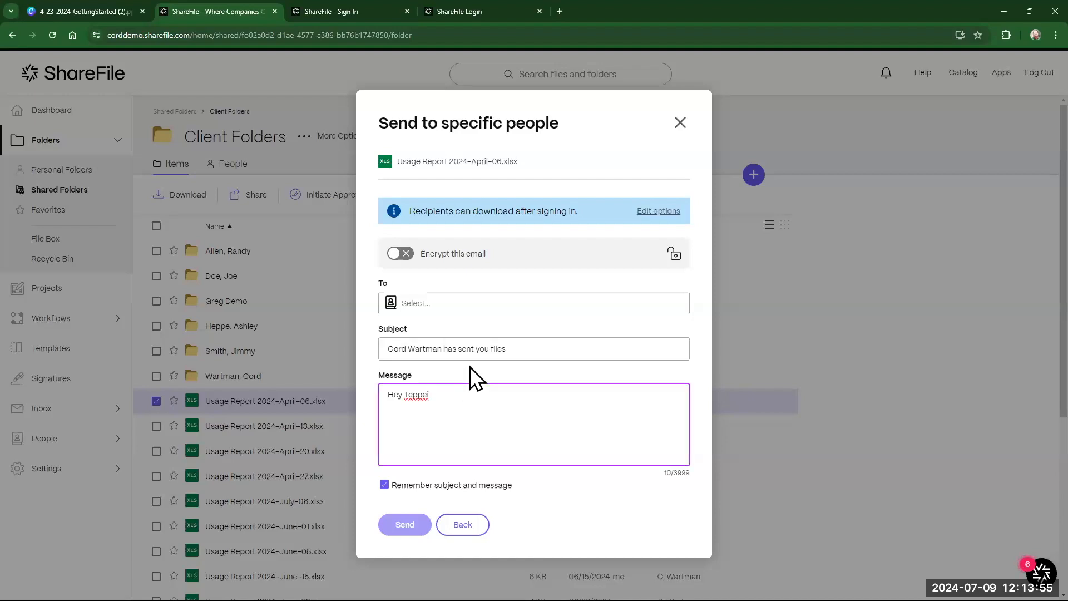
pyautogui.click(400, 253)
pyautogui.click(489, 397)
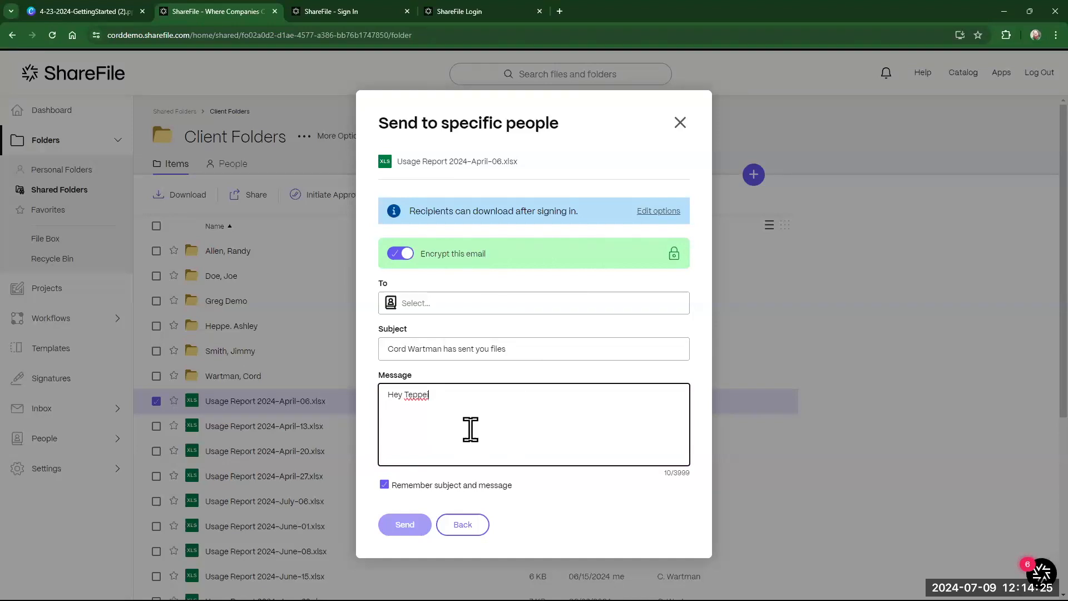
pyautogui.click(464, 525)
pyautogui.click(680, 206)
# - Go to the first client's Tax Returns > 2022 folder and choose Request Files from the + menu
pyautogui.click(157, 401)
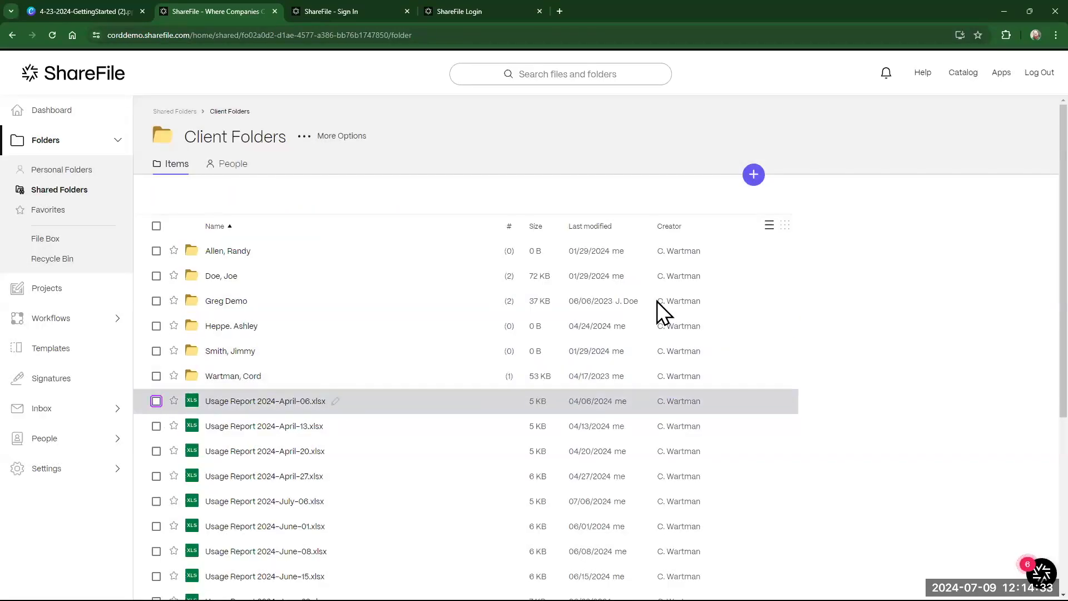
pyautogui.click(228, 252)
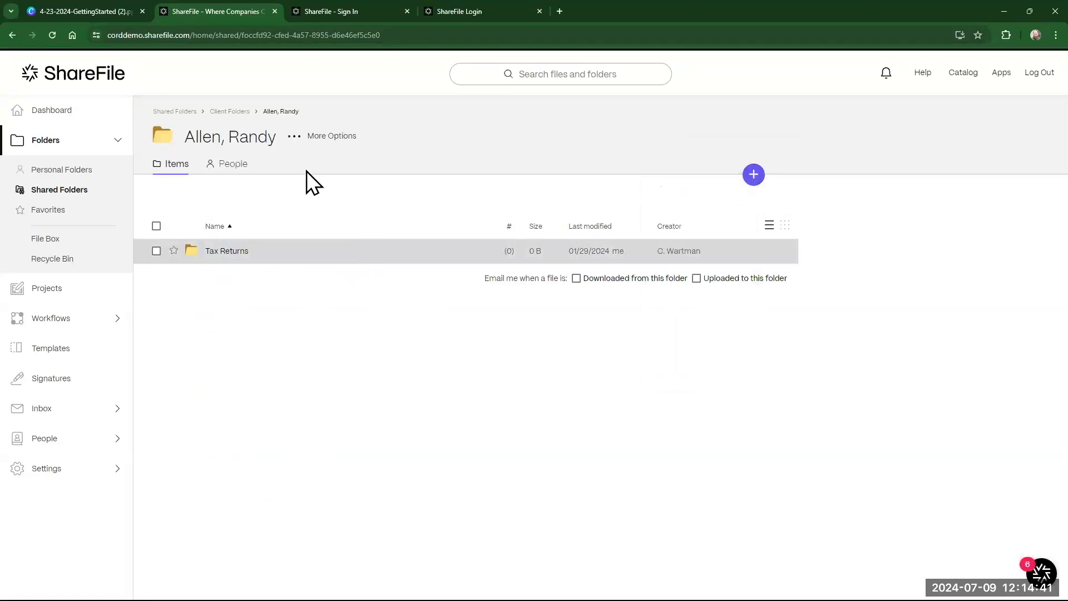
pyautogui.click(230, 251)
pyautogui.click(220, 300)
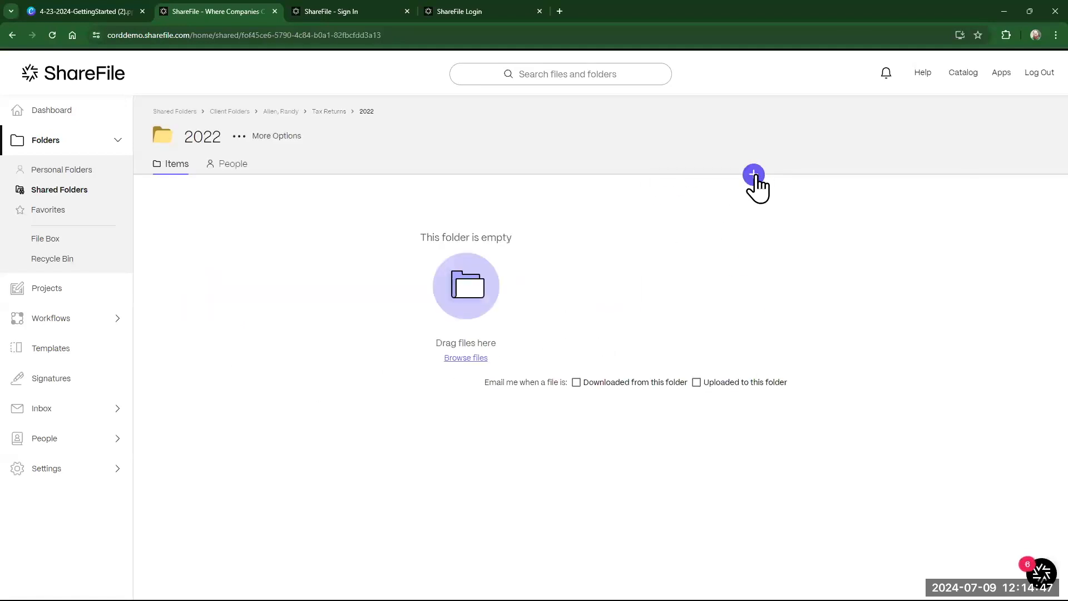
pyautogui.moveTo(758, 169)
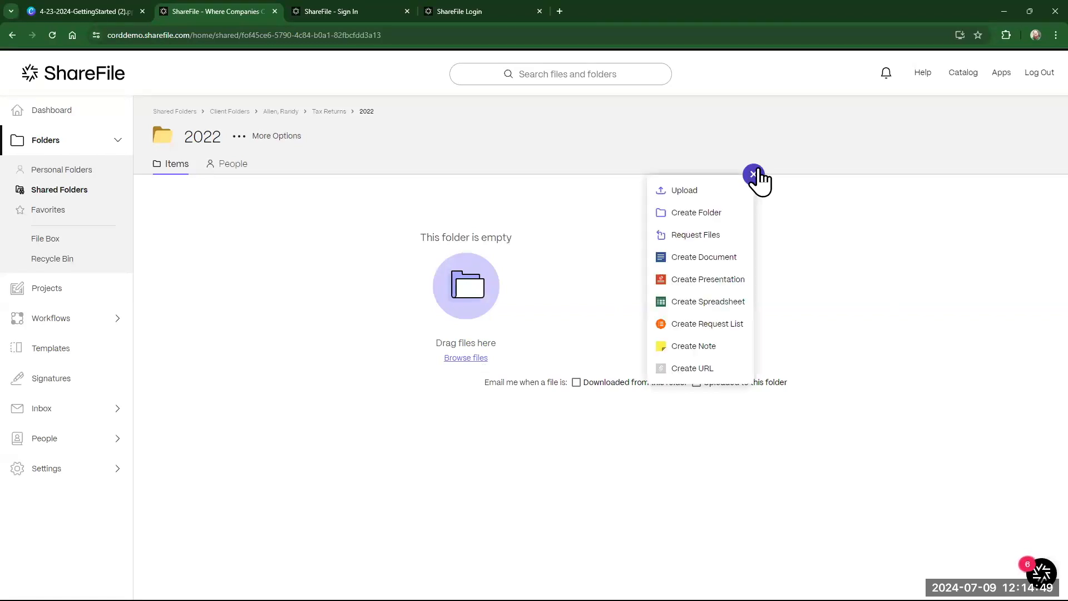
pyautogui.click(727, 235)
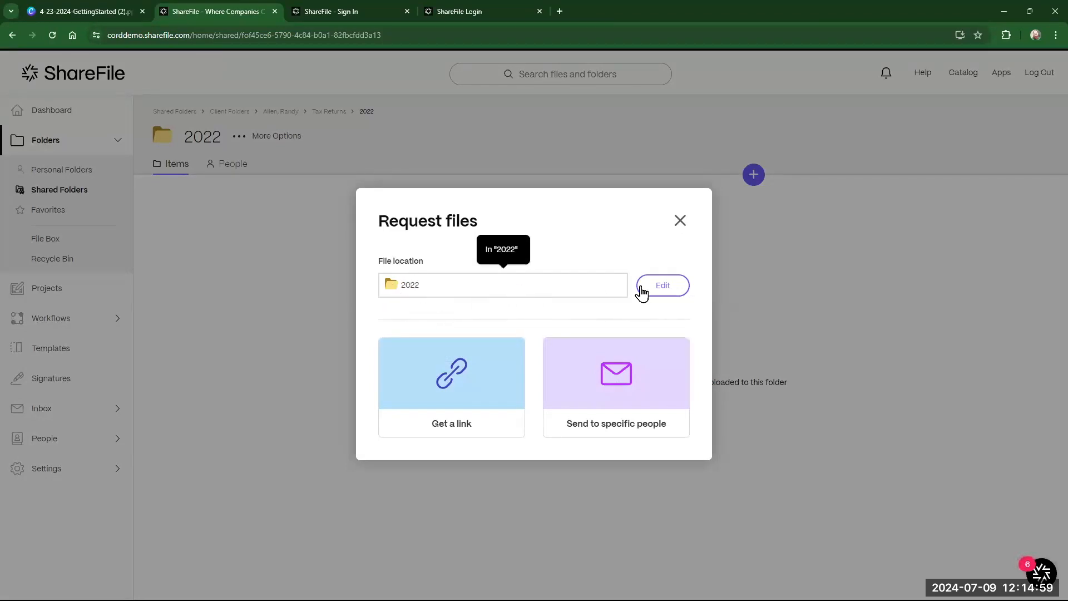
# - Keep 2022 as the upload location and generate a Get a link upload request link
pyautogui.click(660, 292)
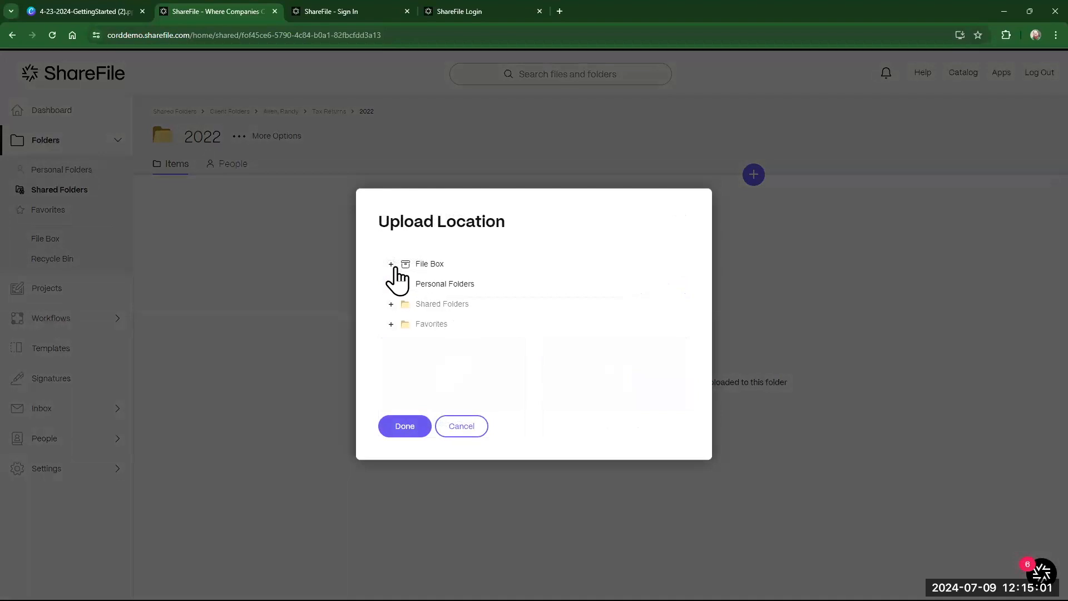
pyautogui.click(475, 432)
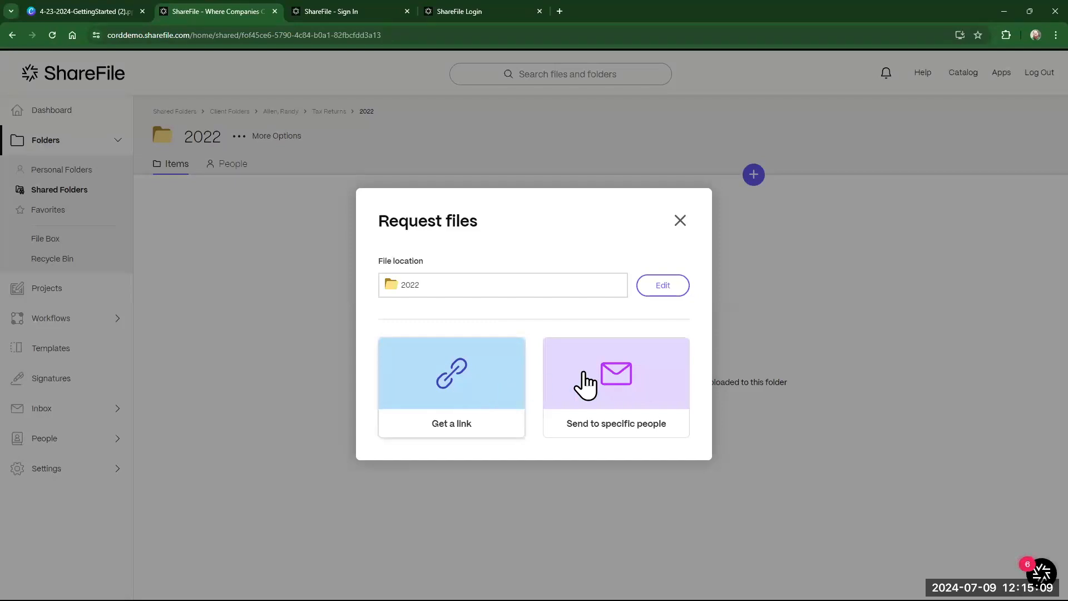
pyautogui.click(429, 380)
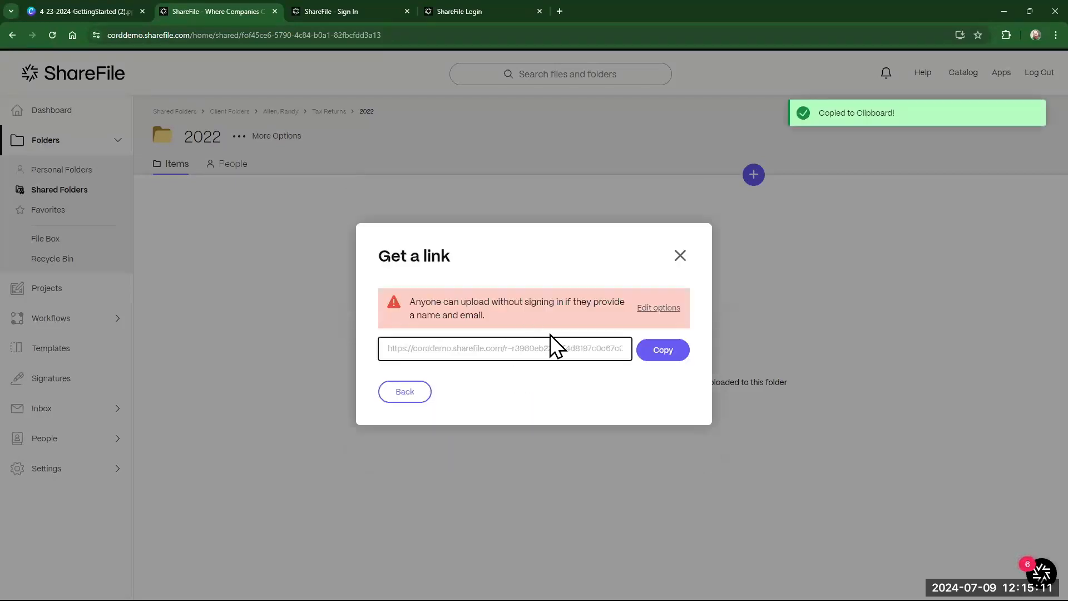
# - Review the upload link's access and expiry options, keeping name-and-email access and one-week expiry
pyautogui.click(656, 309)
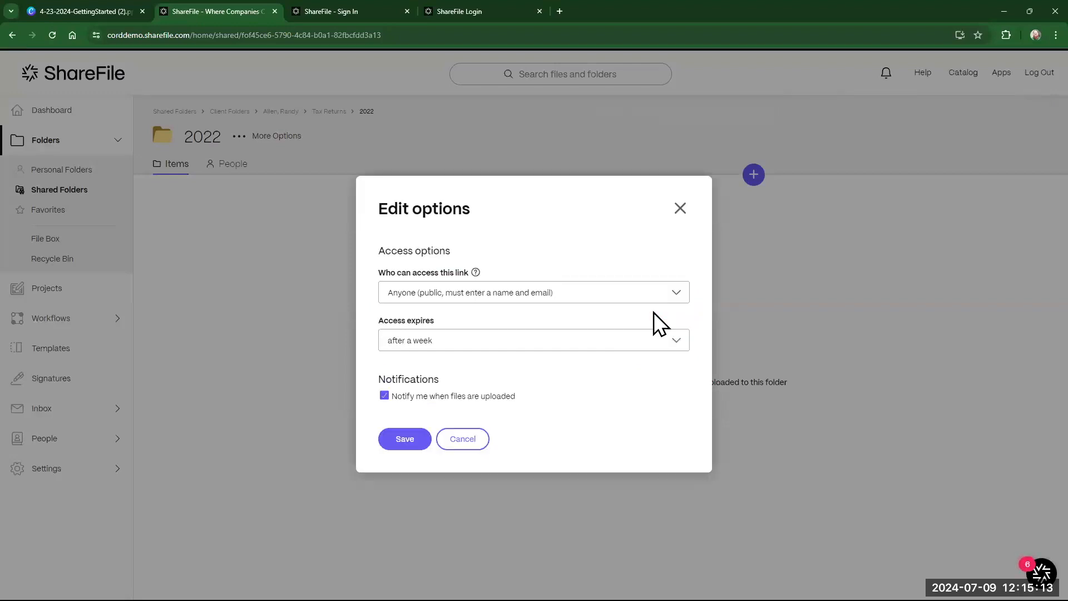
pyautogui.click(581, 299)
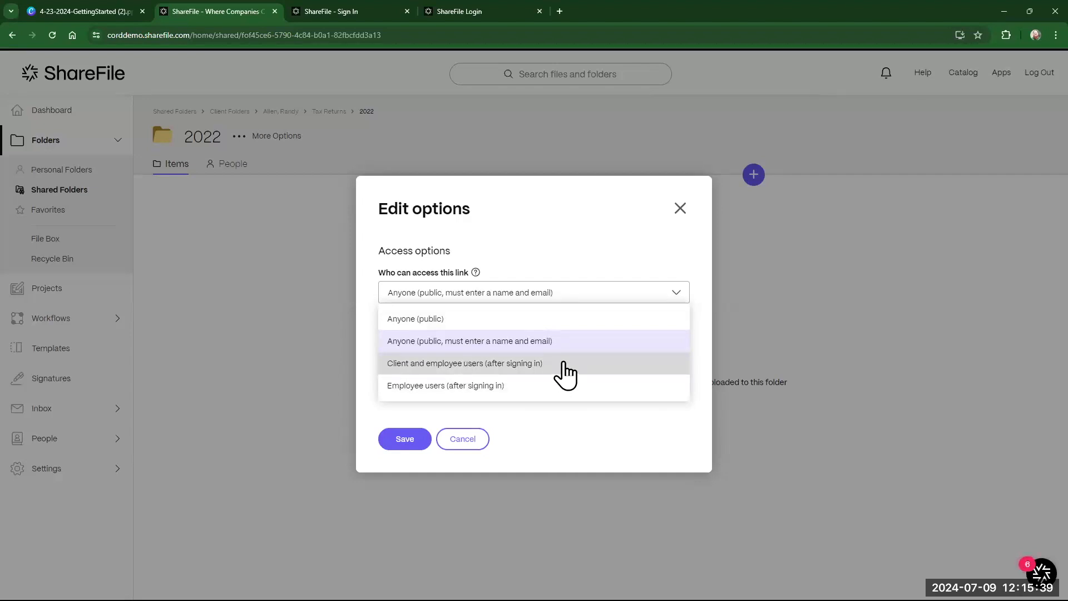
pyautogui.click(560, 428)
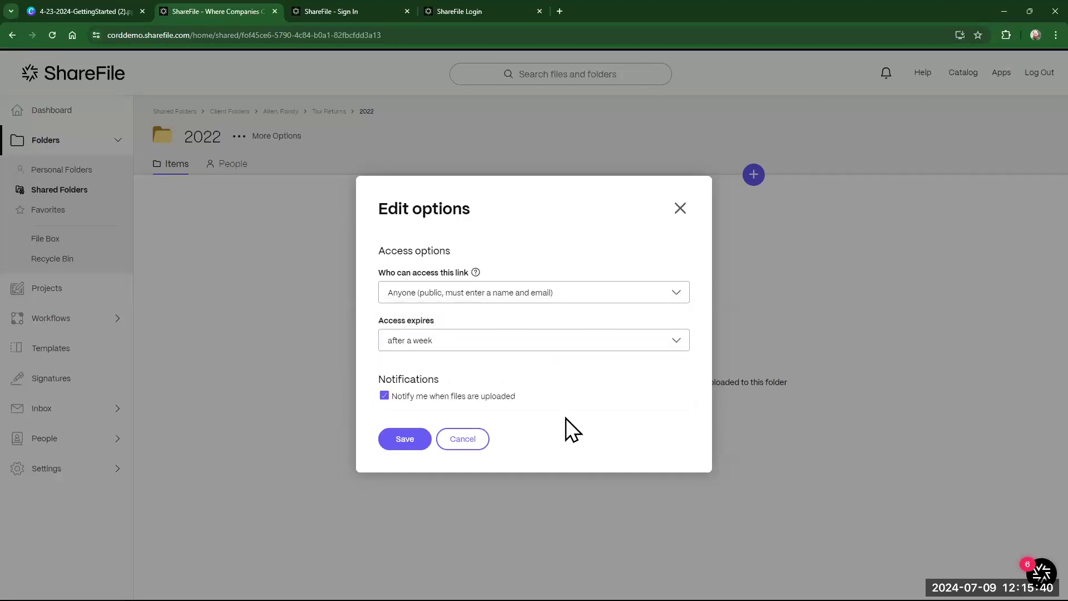
pyautogui.click(487, 339)
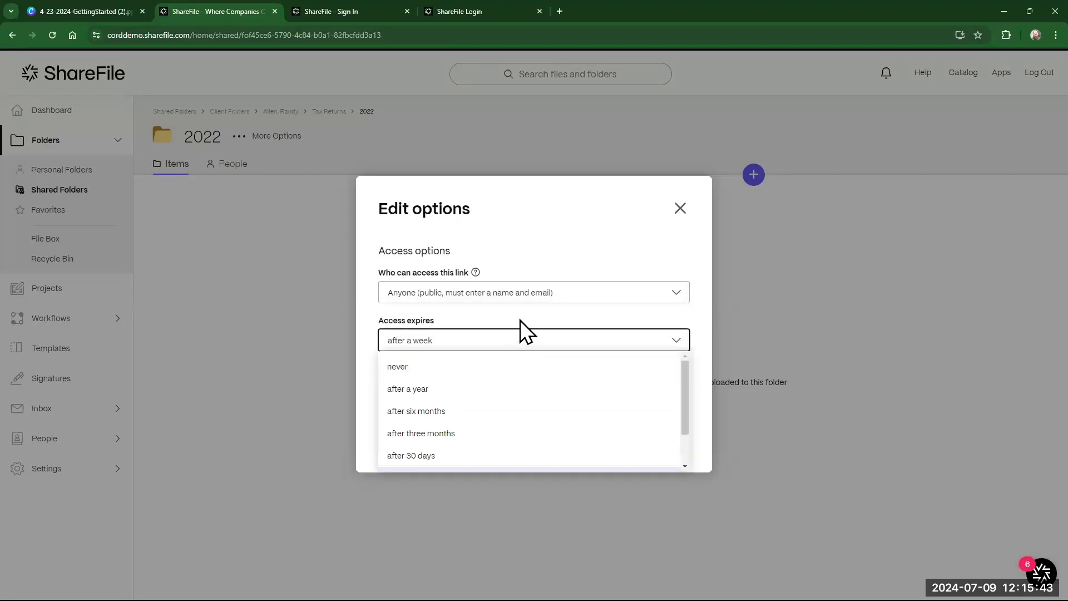
pyautogui.click(525, 315)
pyautogui.click(526, 347)
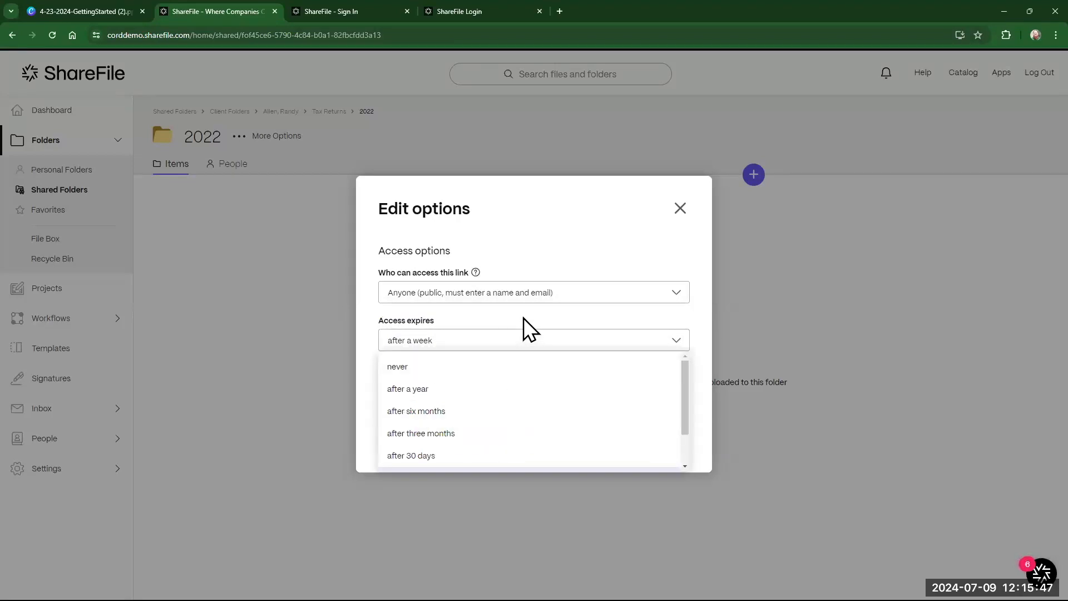
pyautogui.click(523, 318)
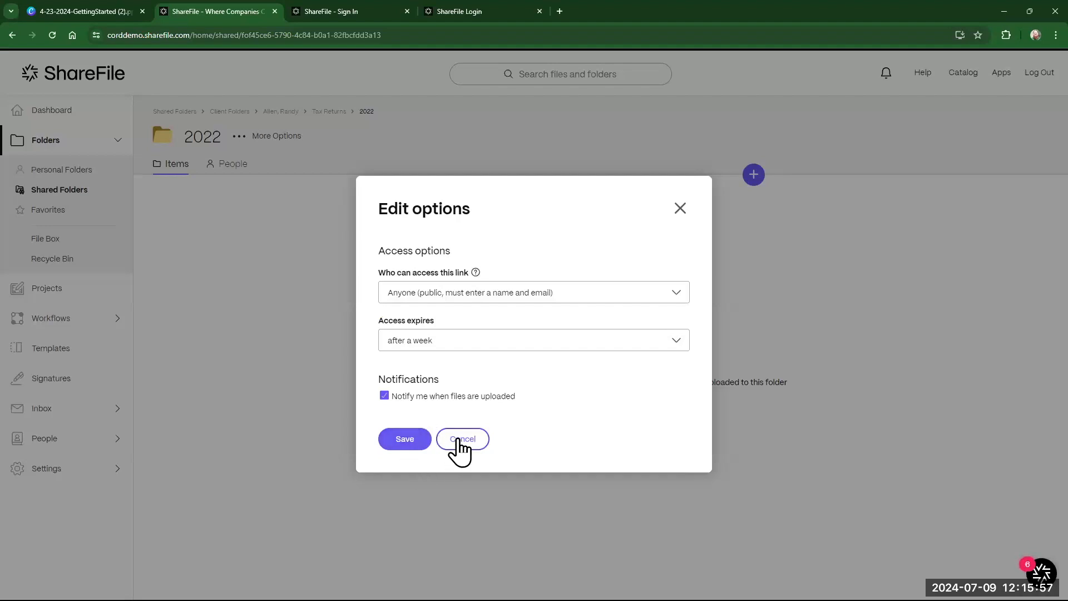
pyautogui.click(483, 446)
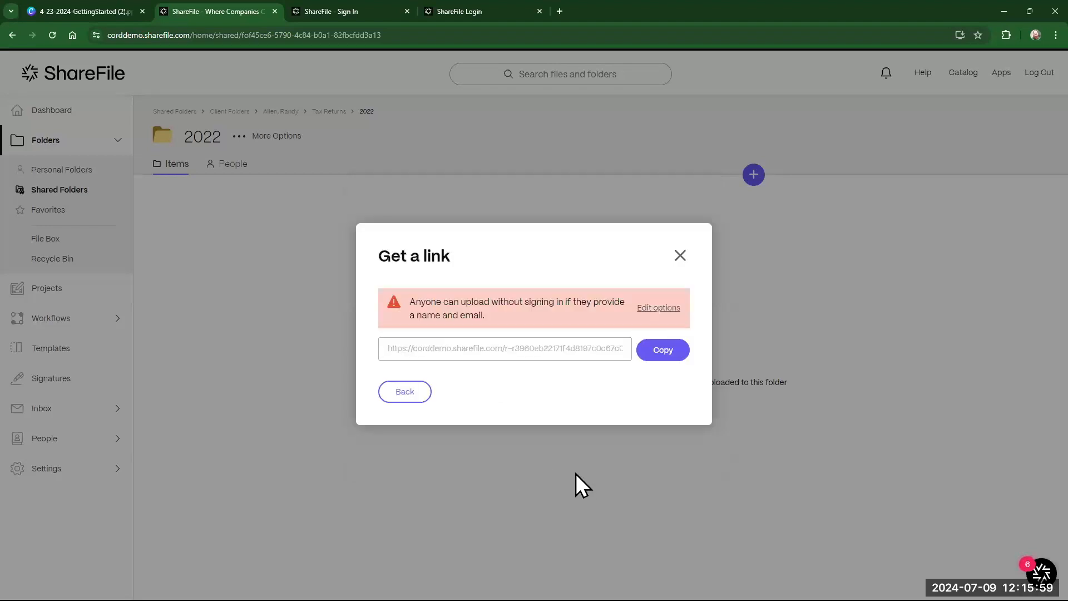
# - Close the upload link dialog and open Inbox > Sent messages
pyautogui.click(681, 257)
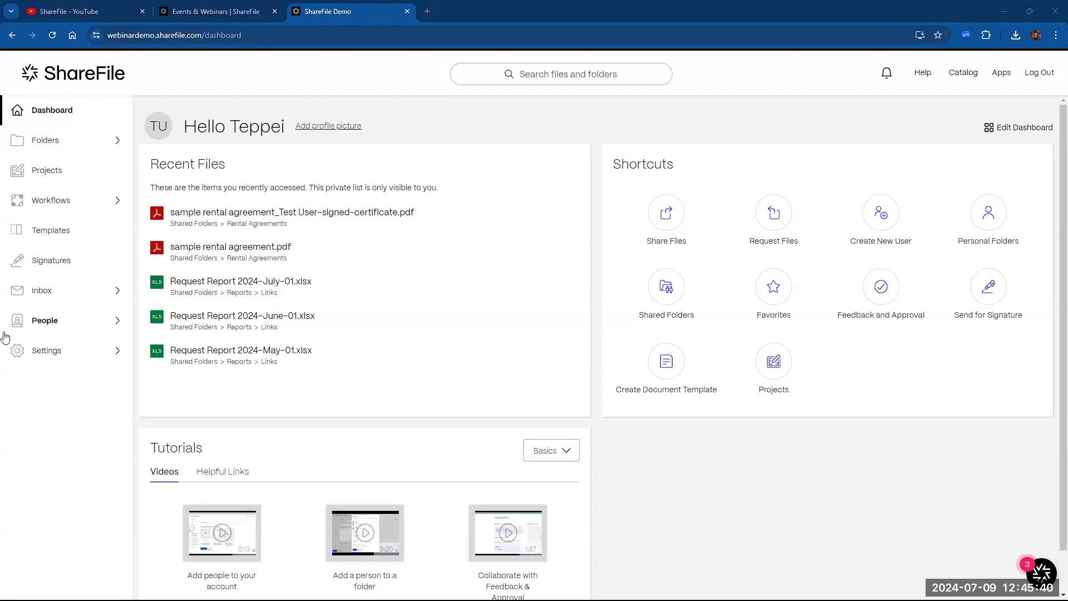
pyautogui.click(50, 290)
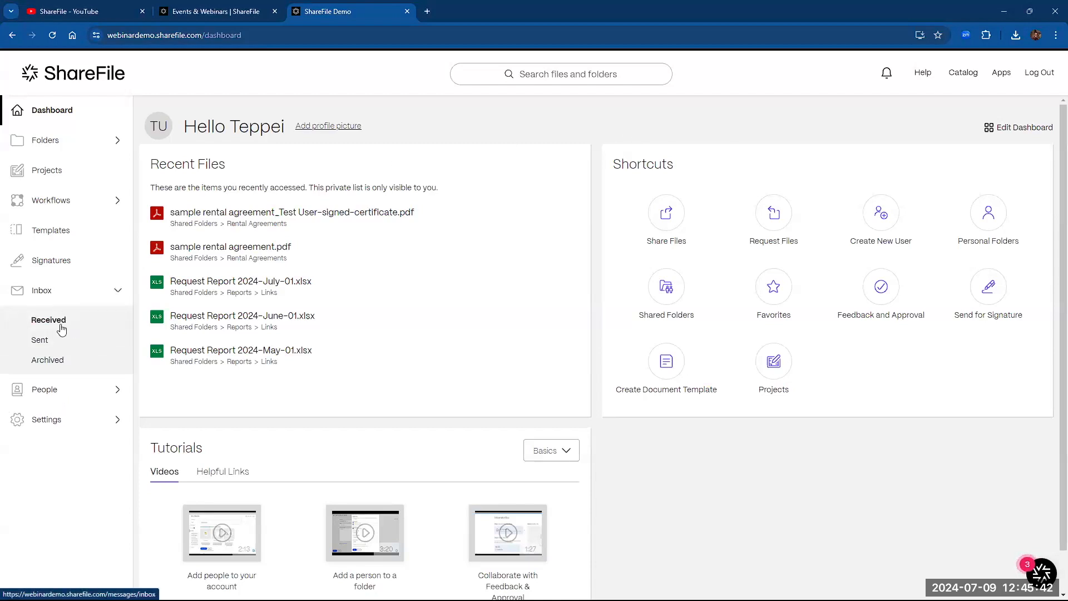
pyautogui.click(62, 328)
pyautogui.click(40, 340)
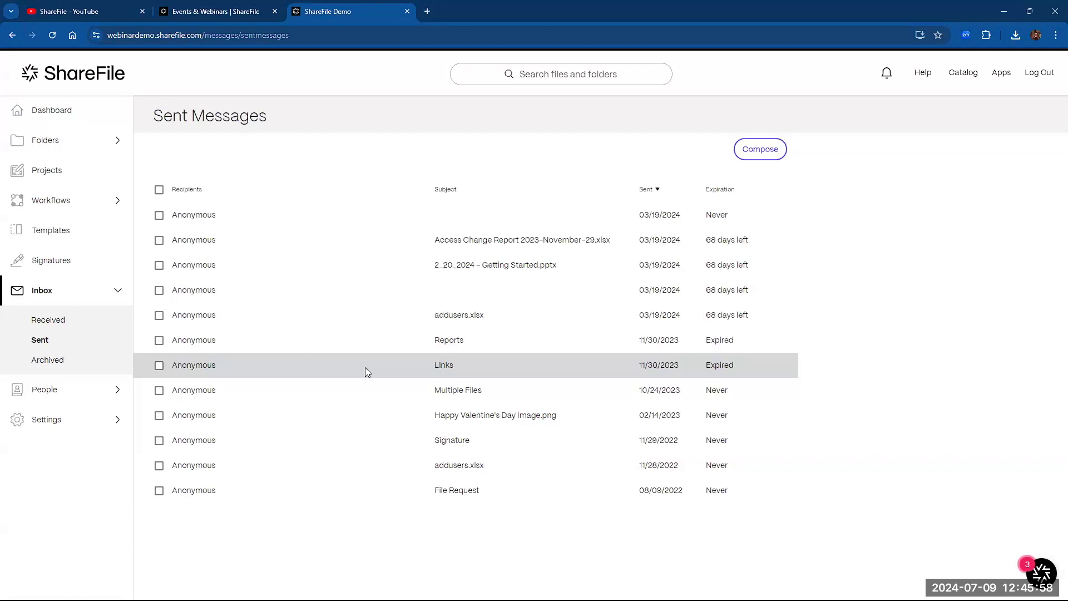
# - Expire the link of the first 03/19/2024 sent message
pyautogui.click(159, 217)
pyautogui.click(249, 160)
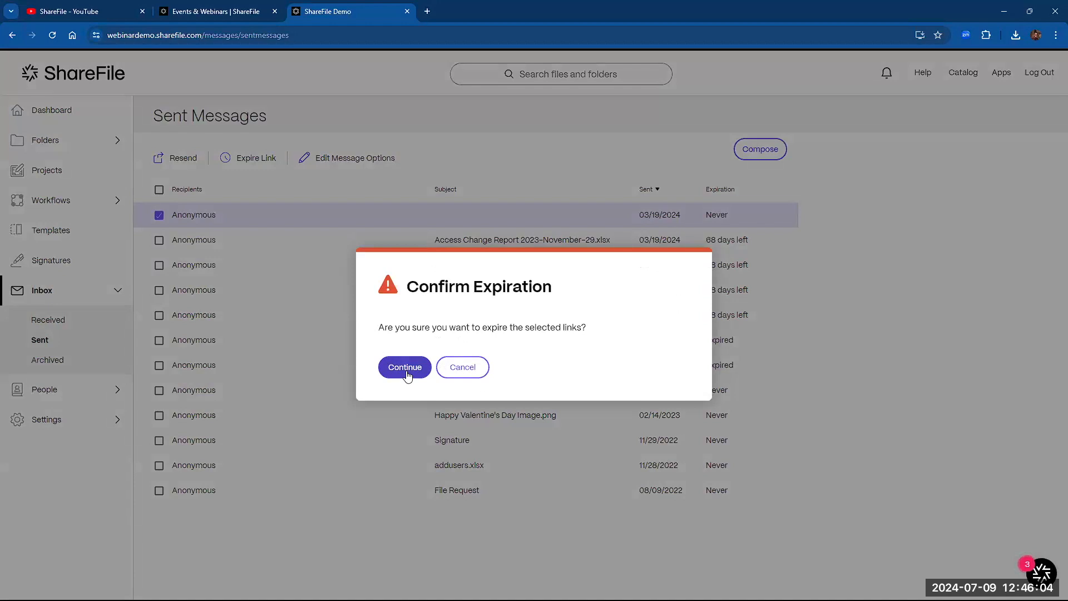
pyautogui.click(405, 369)
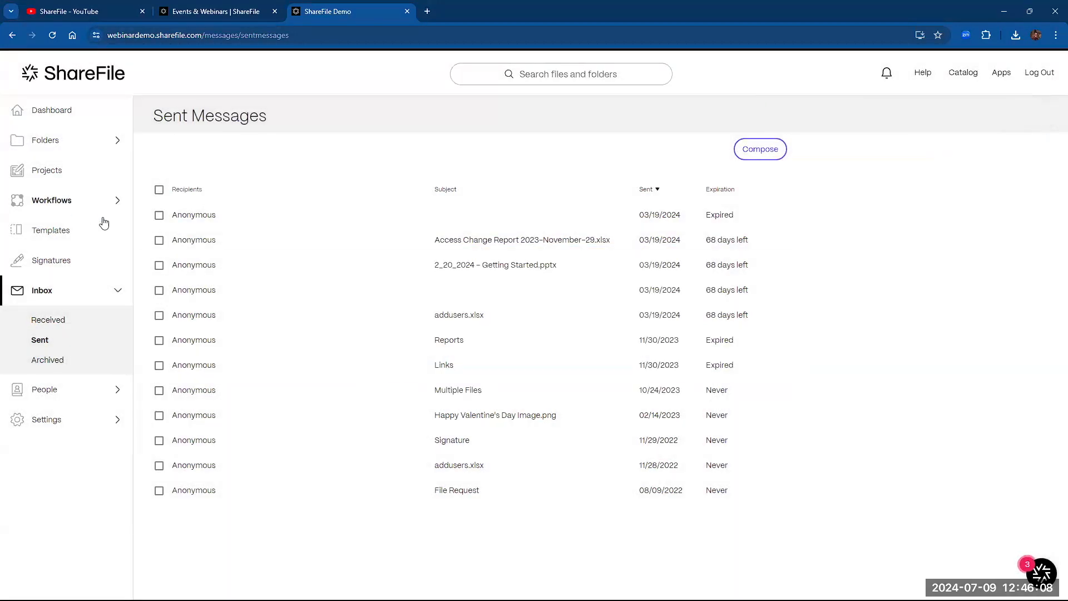
# - Select the Access Change Report message, view its message options, then close the details
pyautogui.click(159, 241)
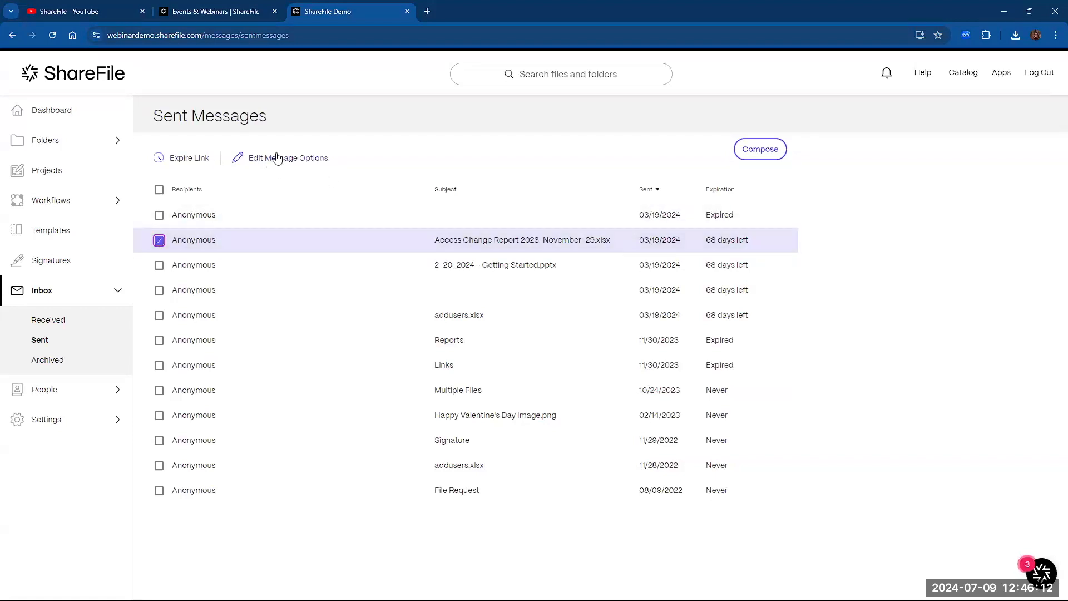
pyautogui.click(203, 239)
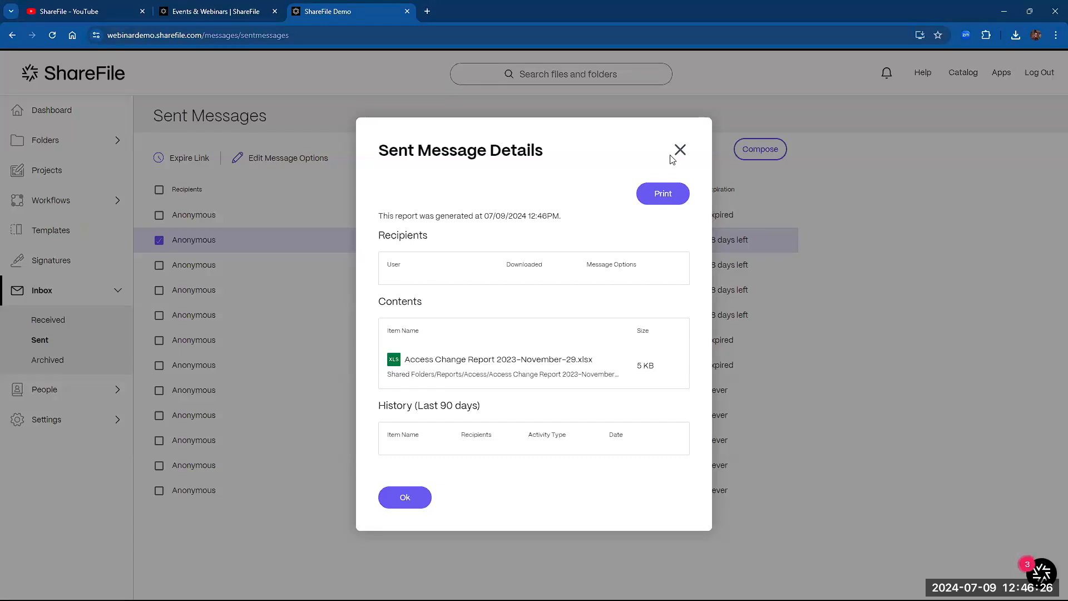
pyautogui.click(686, 153)
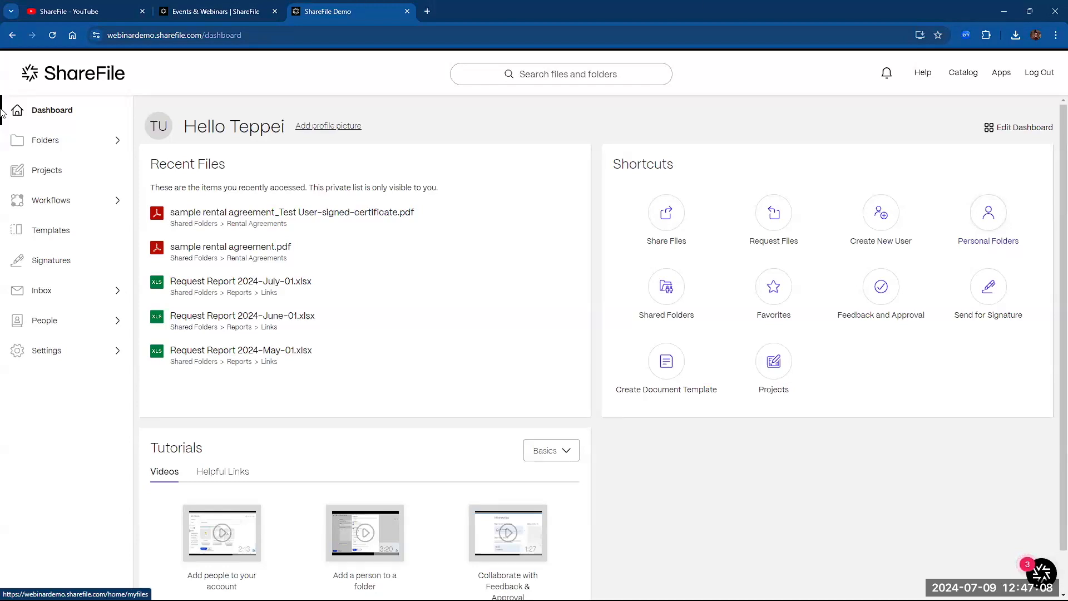
# - Open the File Settings page under Admin Settings > Advanced Preferences
pyautogui.click(70, 351)
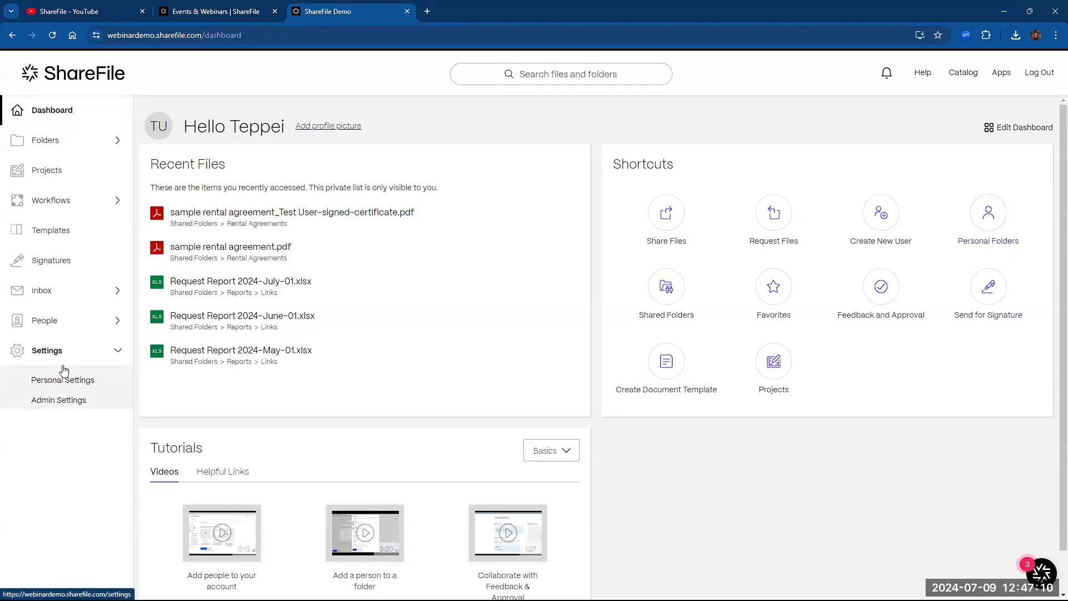
pyautogui.click(56, 402)
pyautogui.click(201, 289)
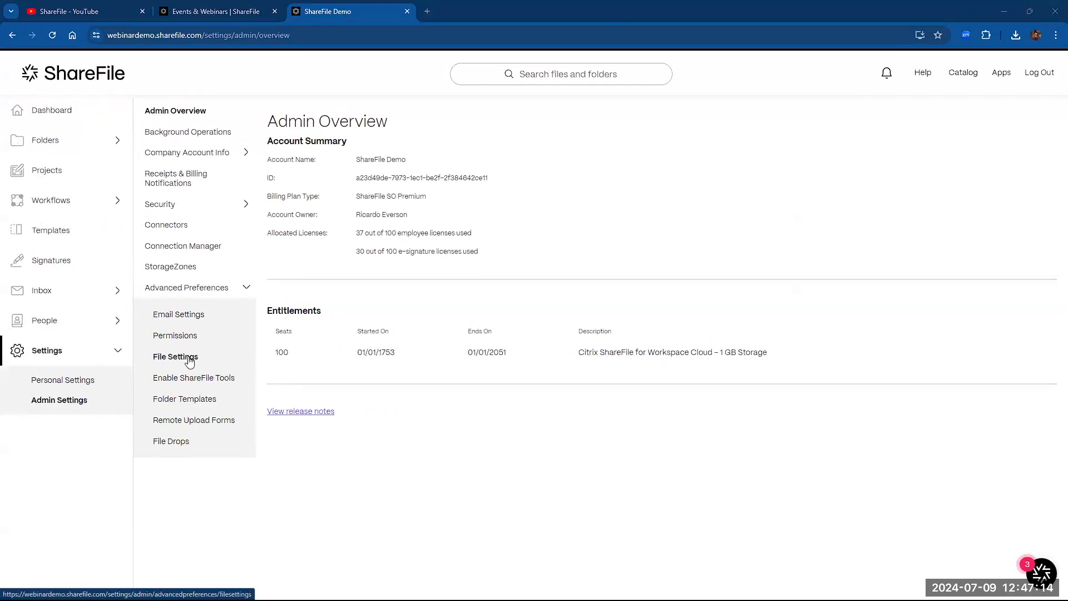
pyautogui.click(177, 357)
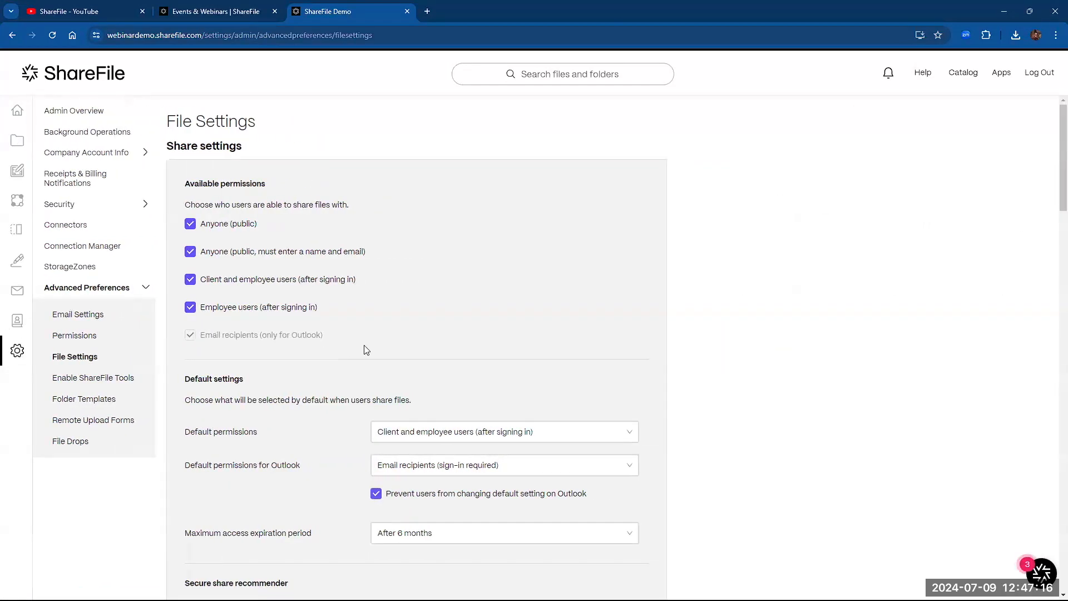
# - Uncheck Anyone (public), Anyone (name and email) and Client and employee users permissions
pyautogui.click(191, 224)
pyautogui.click(191, 252)
pyautogui.click(190, 279)
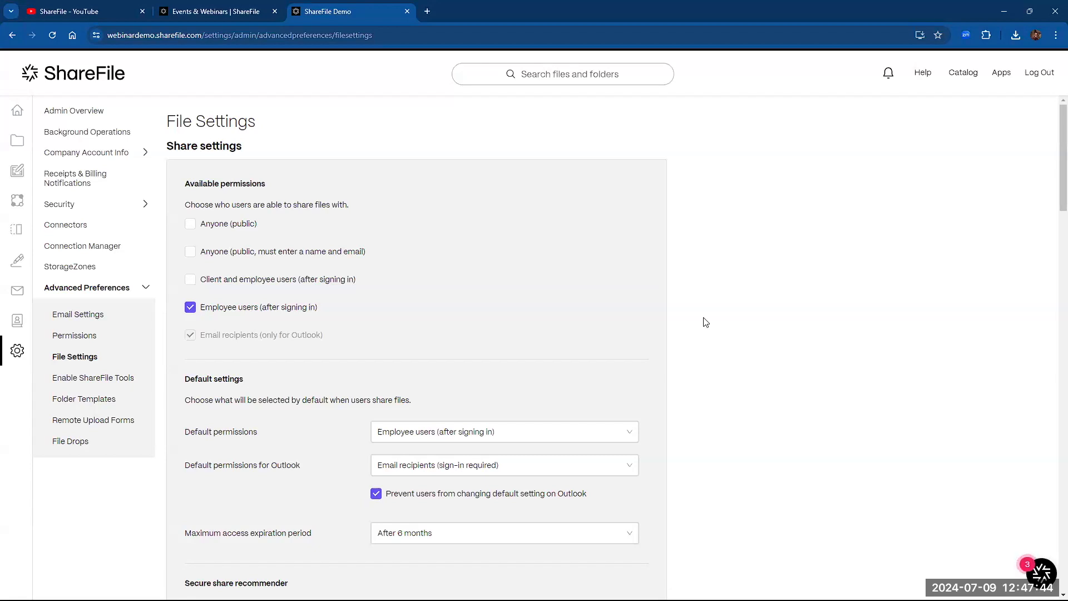
pyautogui.scroll(-1, 565, 376)
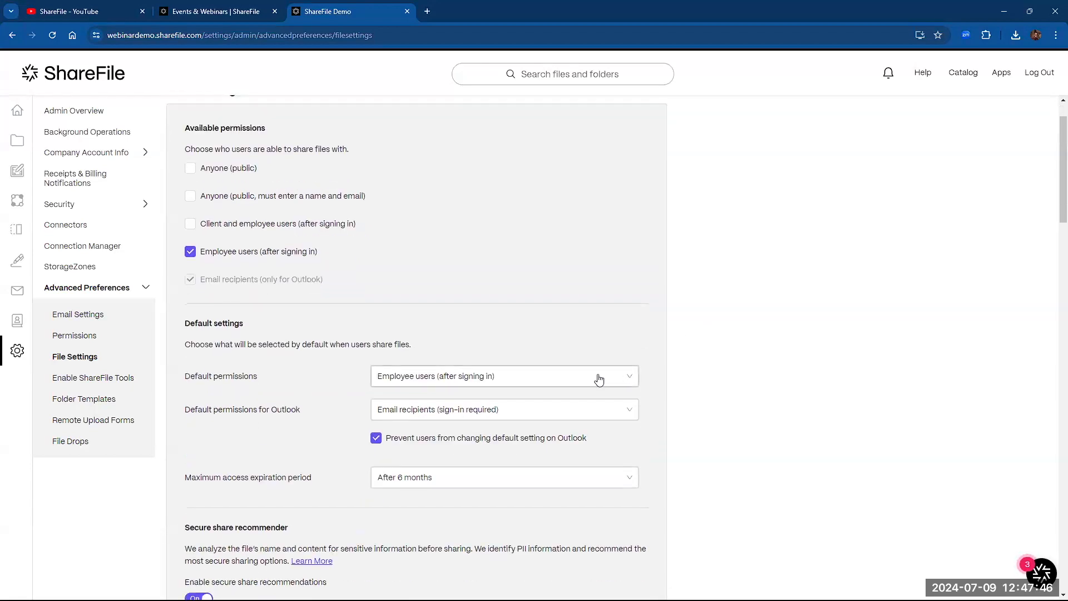
# - Re-allow sharing with Anyone (public), Anyone (name and email), and Client and employee users
pyautogui.click(572, 377)
pyautogui.click(580, 409)
pyautogui.click(580, 409)
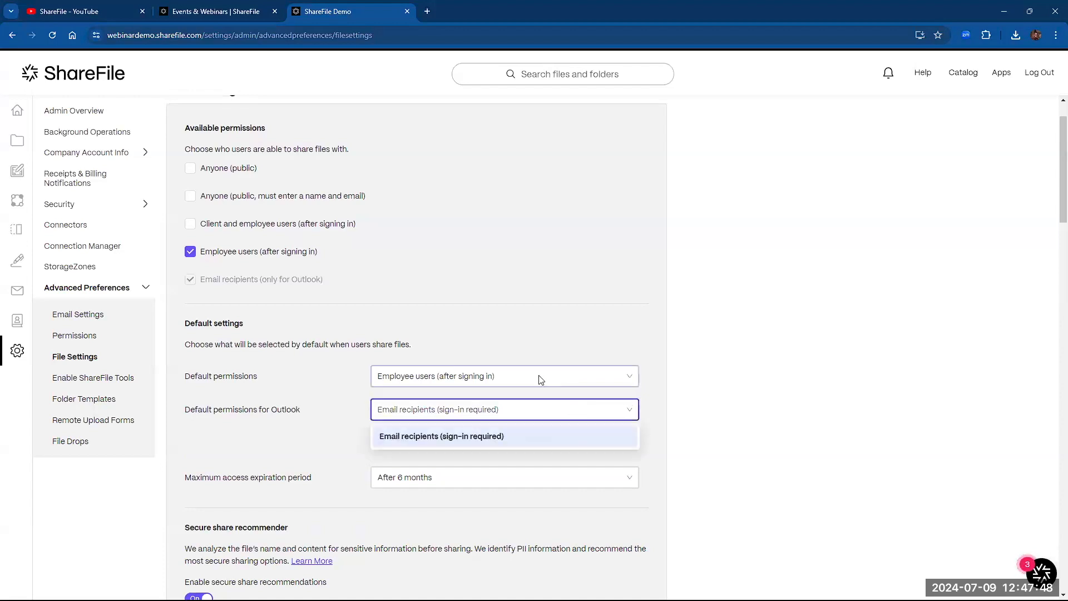
pyautogui.click(190, 168)
pyautogui.click(190, 196)
pyautogui.click(191, 223)
# - Inspect the default and Outlook default permission choices unchanged, then scroll to Request settings
pyautogui.click(503, 376)
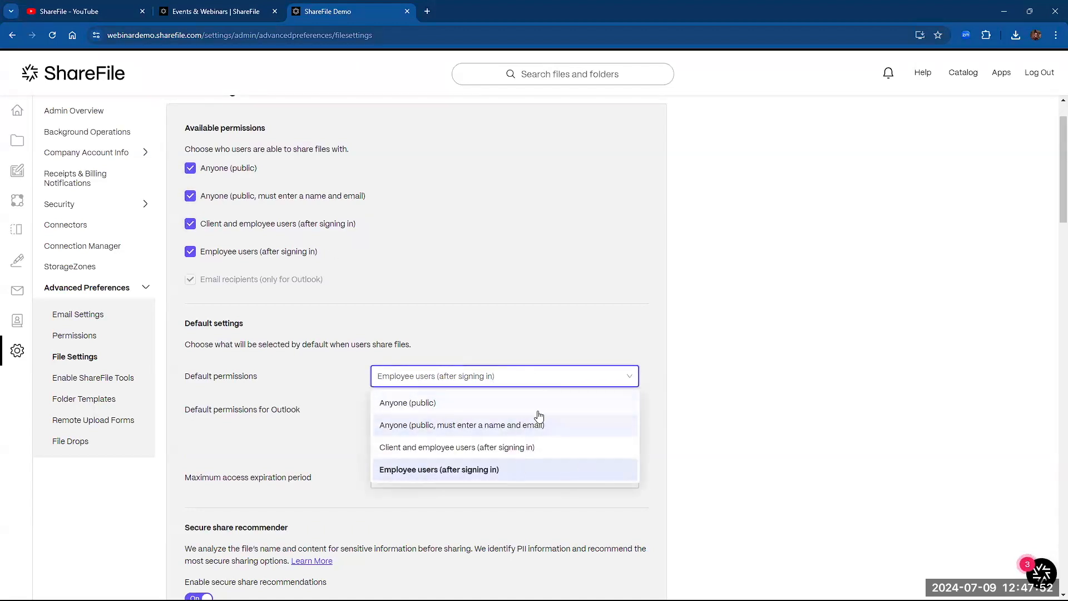
pyautogui.click(690, 426)
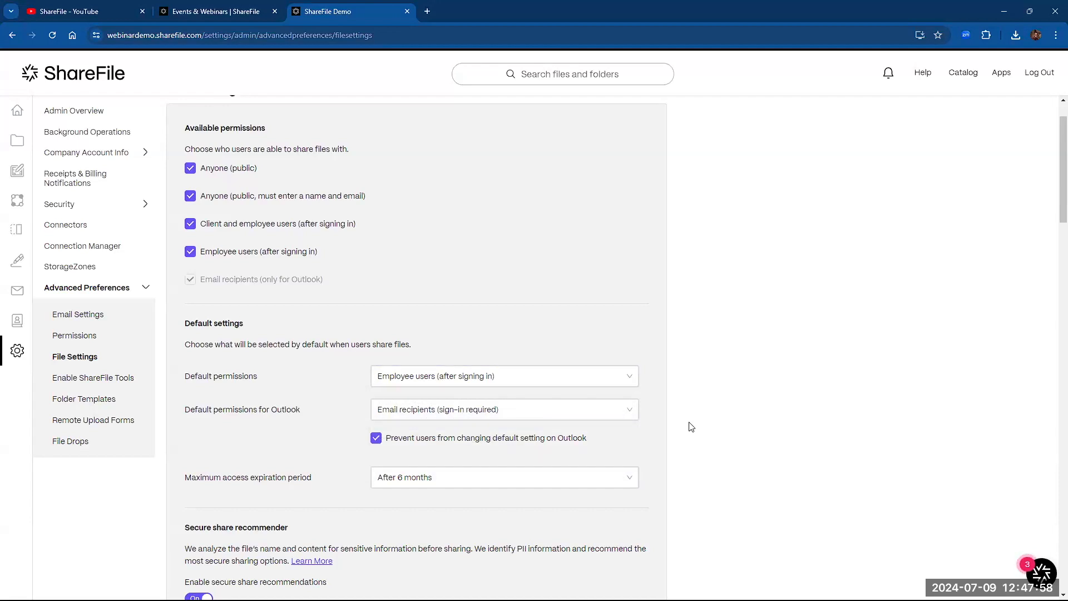
pyautogui.click(613, 417)
pyautogui.click(614, 417)
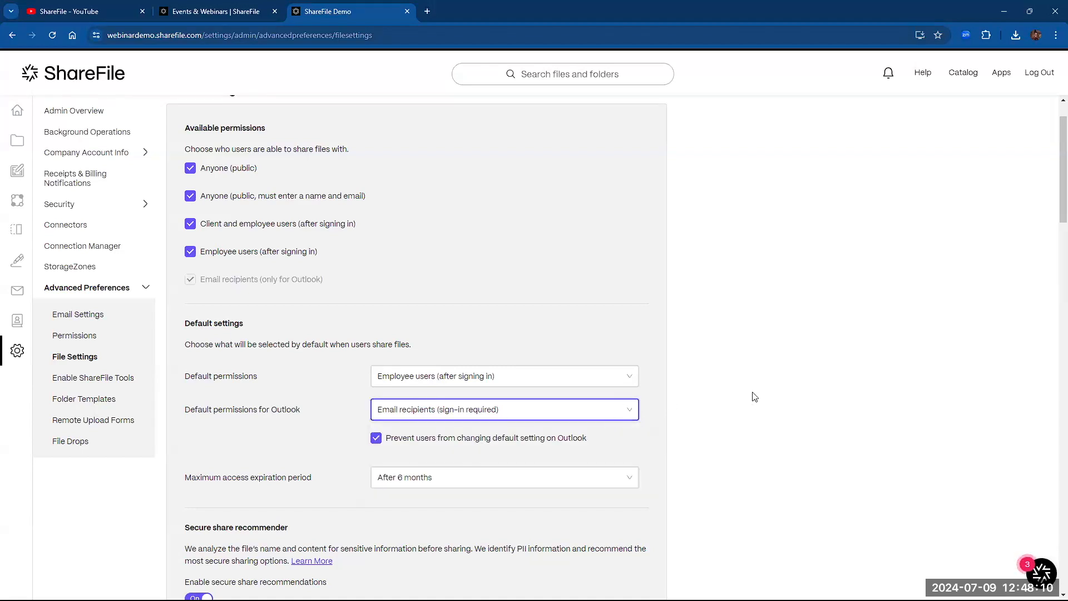
pyautogui.scroll(-5, 754, 397)
pyautogui.scroll(-3, 752, 392)
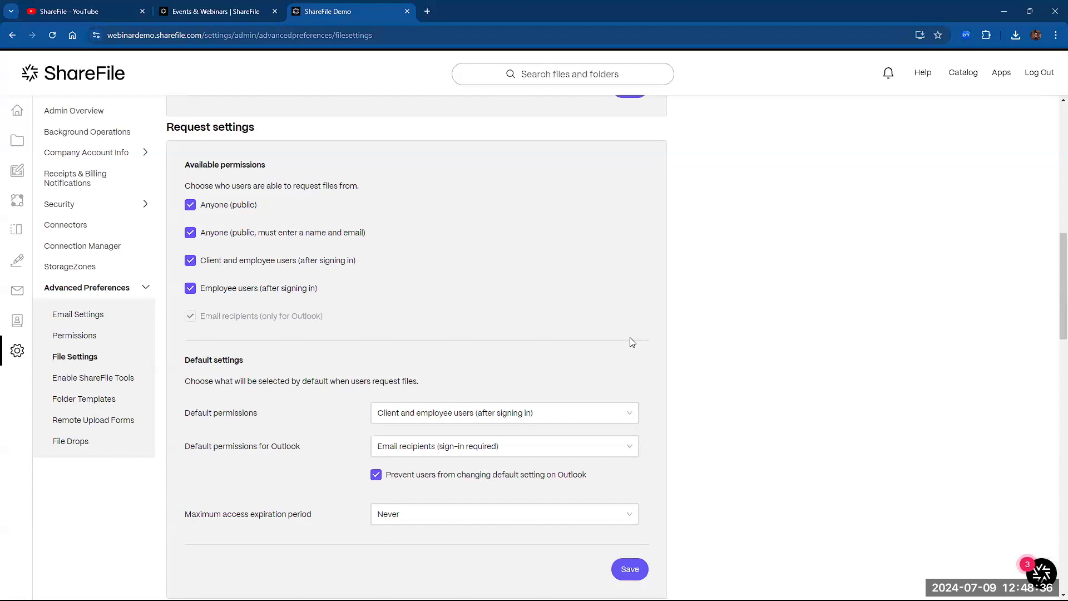
pyautogui.scroll(-1, 632, 341)
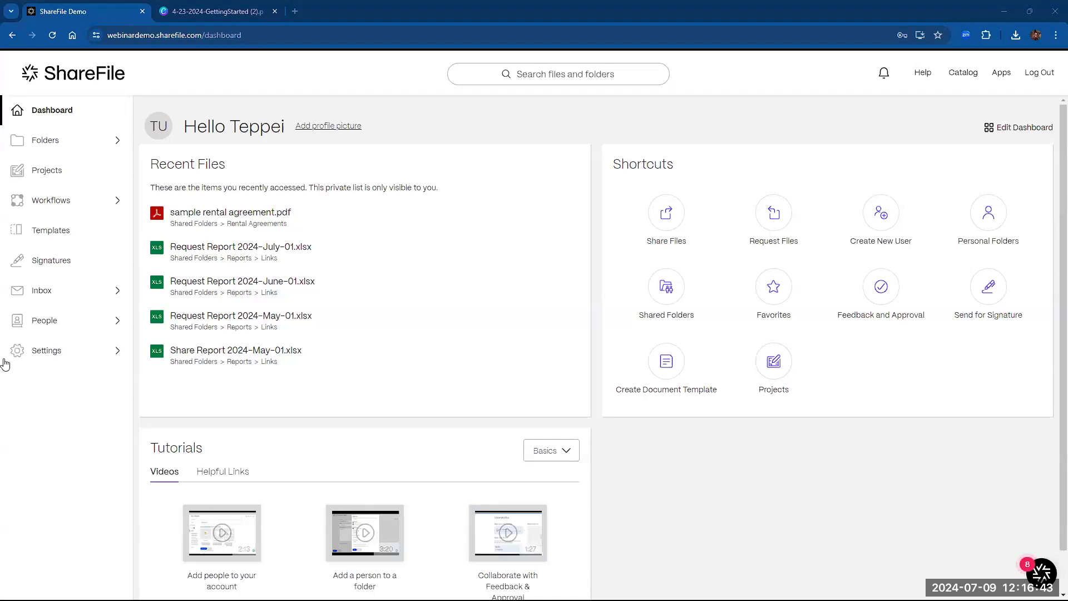
# - Look at the Signatures page's Create signature request options, then open Templates with the Rental Agreement
pyautogui.click(51, 267)
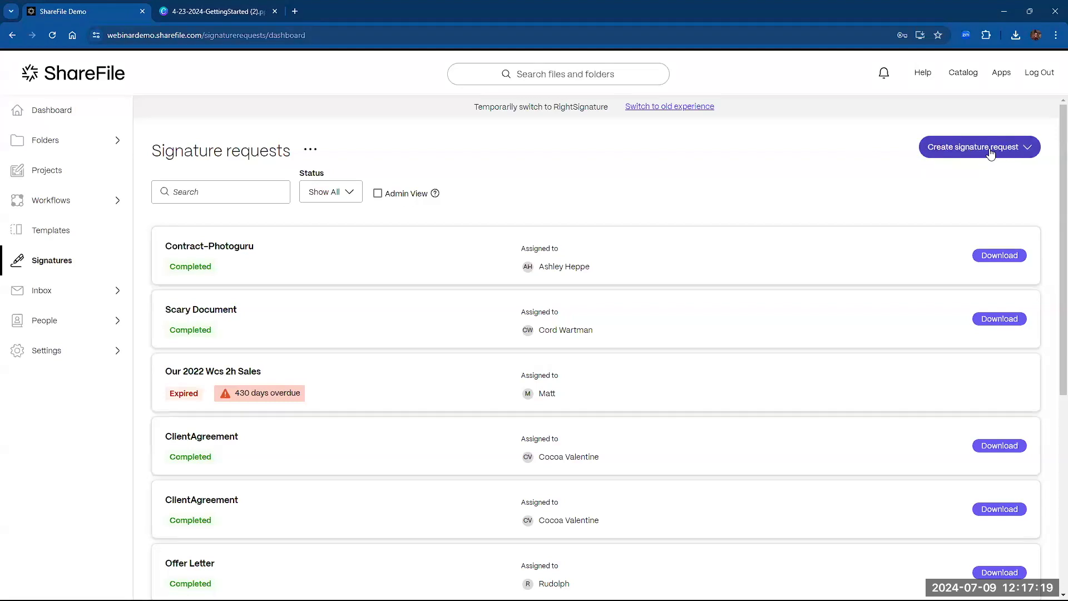
pyautogui.click(987, 154)
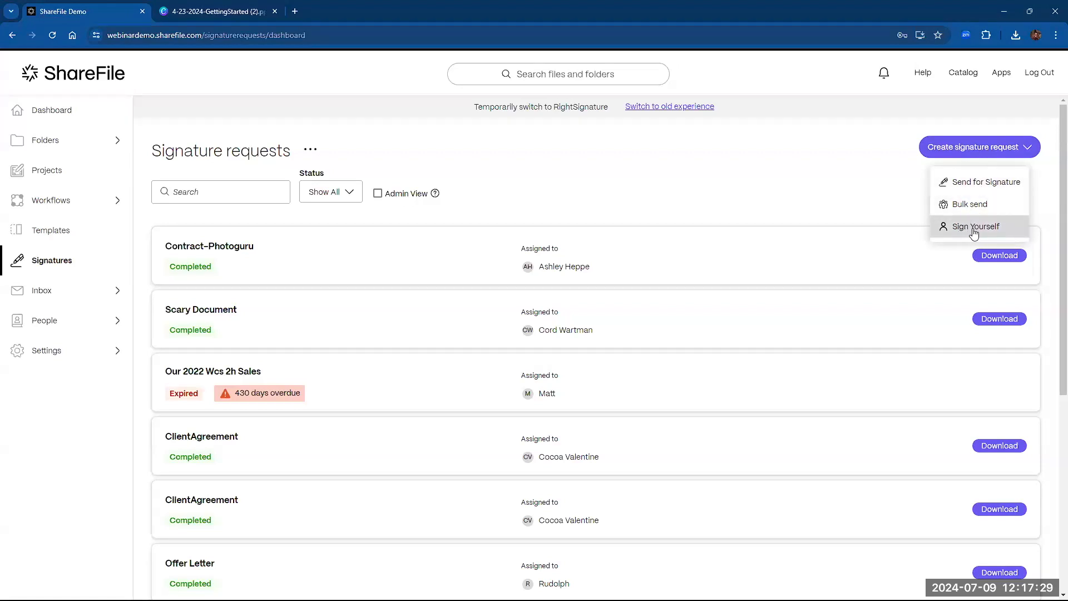
pyautogui.click(850, 188)
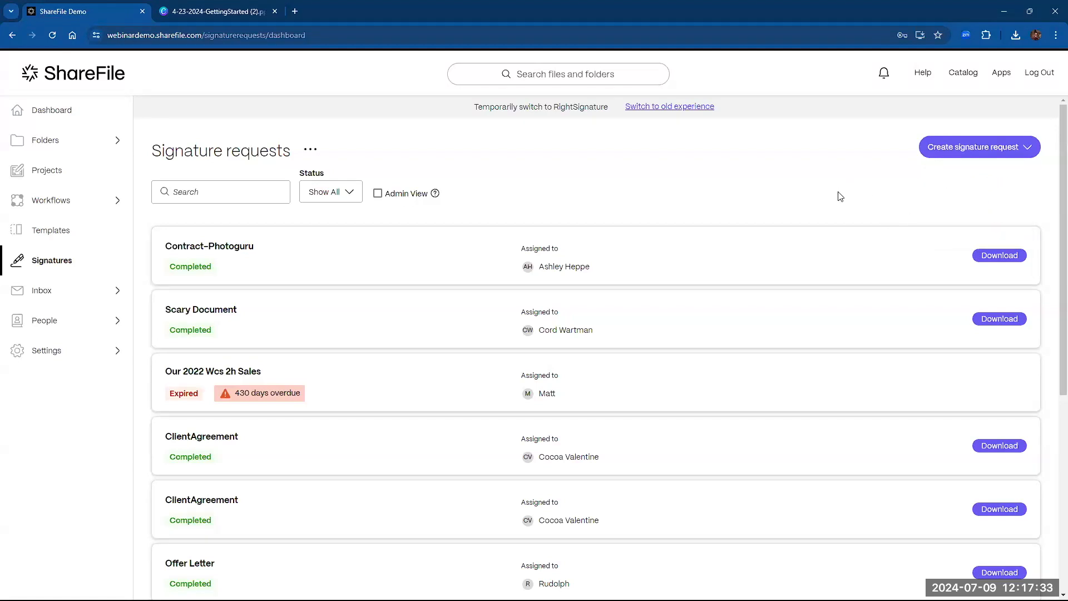
pyautogui.click(50, 232)
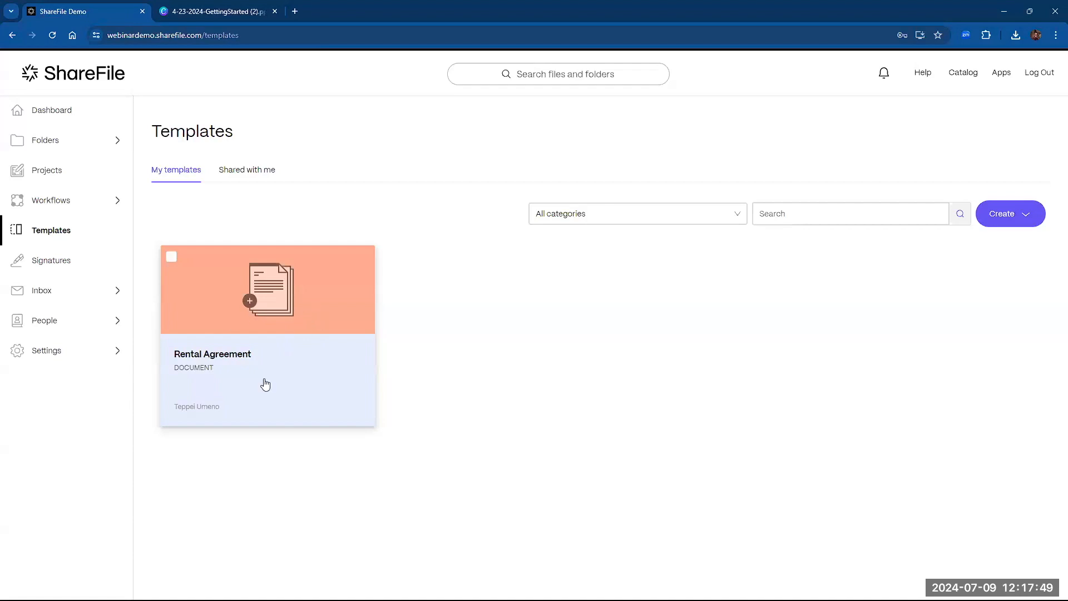
# - Preview the Rental Agreement template, scrolling through its fields, then close it
pyautogui.click(271, 350)
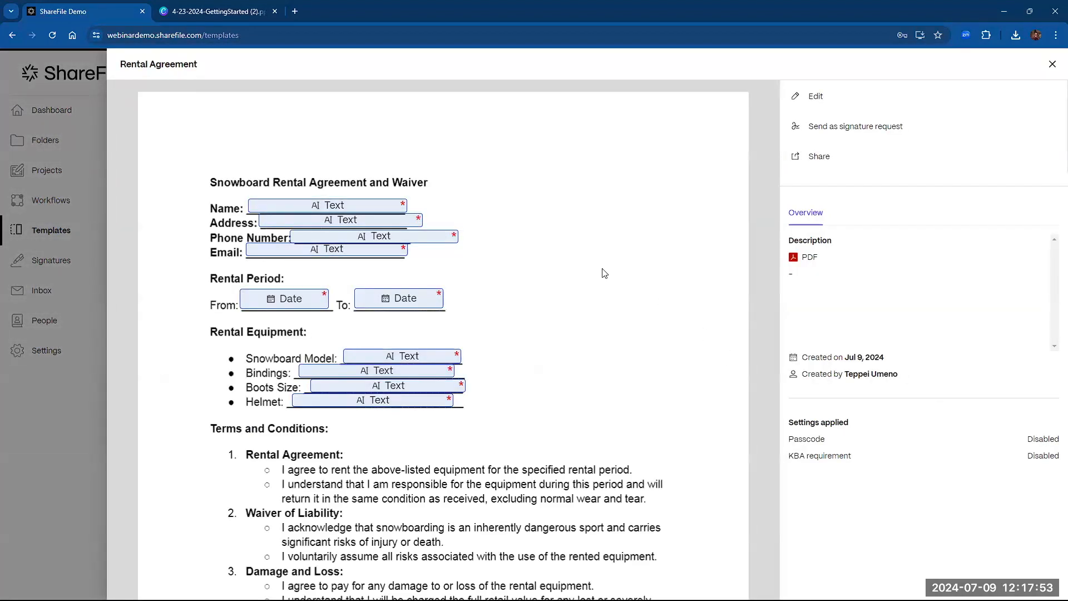
pyautogui.scroll(-4, 539, 293)
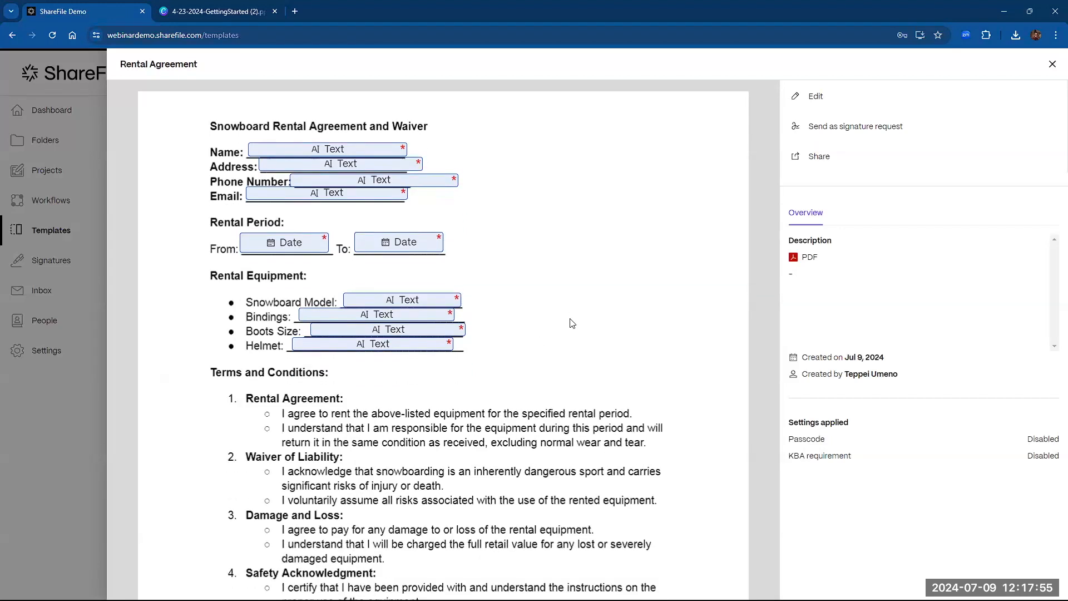
pyautogui.scroll(-4, 551, 431)
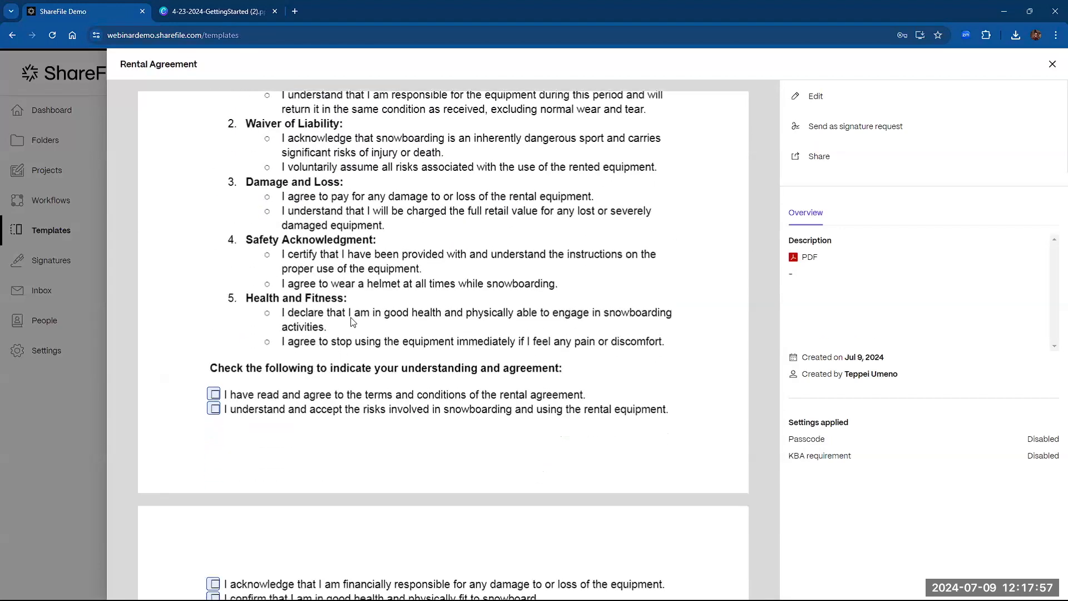
pyautogui.scroll(-1, 272, 464)
pyautogui.scroll(-4, 307, 461)
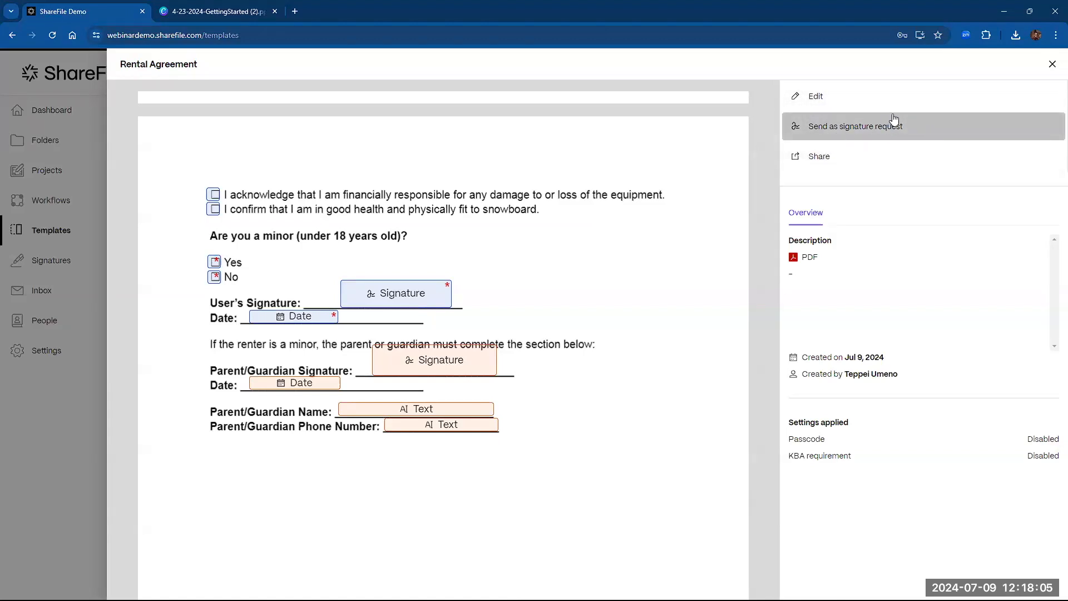
pyautogui.click(1051, 66)
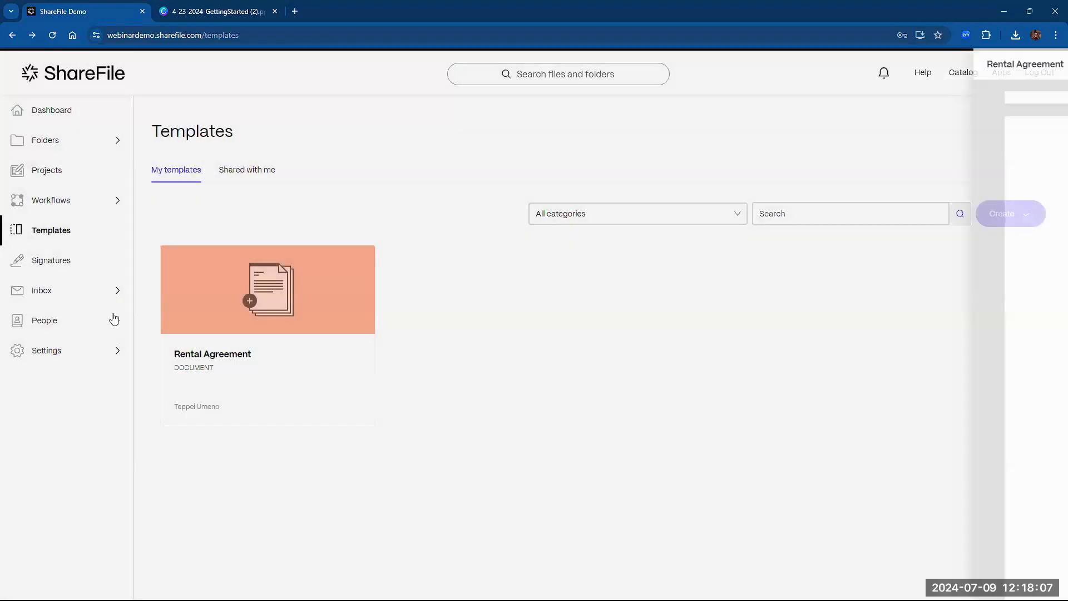
# - Start a new Send for Signature request from the Signatures page
pyautogui.click(44, 259)
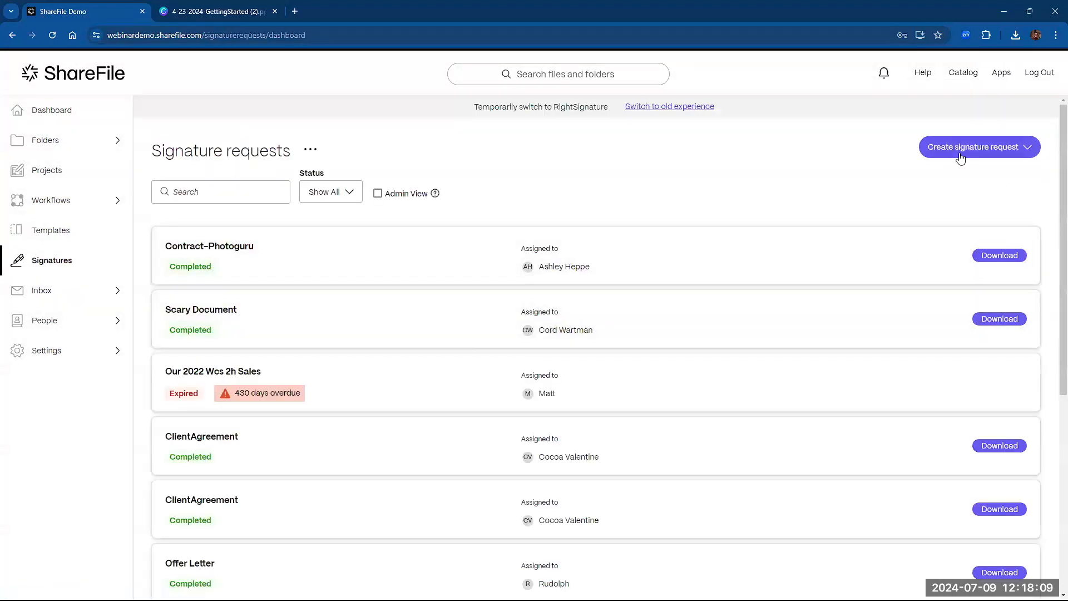
pyautogui.click(961, 151)
pyautogui.click(970, 182)
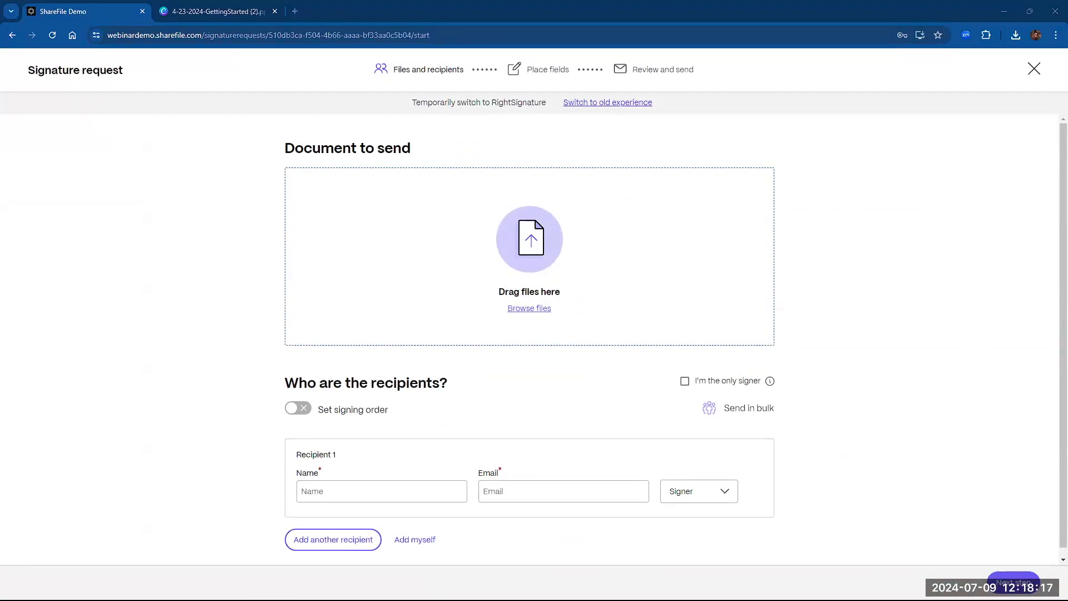
# - Attach sample_rental_agreement.pdf as the document to send for signature
pyautogui.moveTo(1067, 317); pyautogui.dragTo(479, 335)
pyautogui.click(534, 308)
pyautogui.moveTo(1067, 334); pyautogui.dragTo(510, 254)
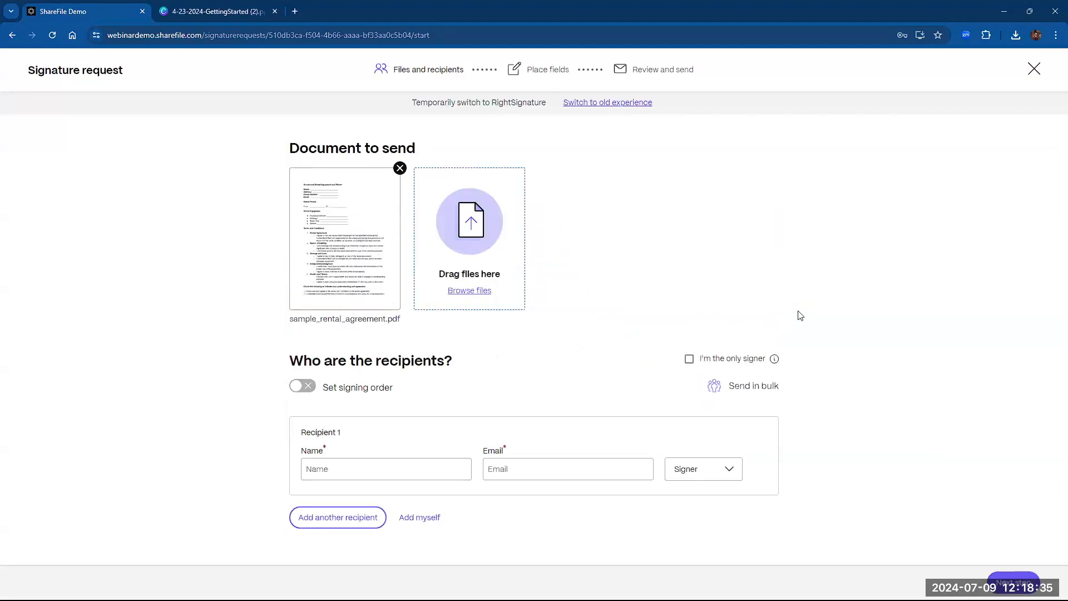
# - Add a single signer with the recipient's name and email, then advance to placing fields
pyautogui.click(382, 469)
pyautogui.write('Test User')
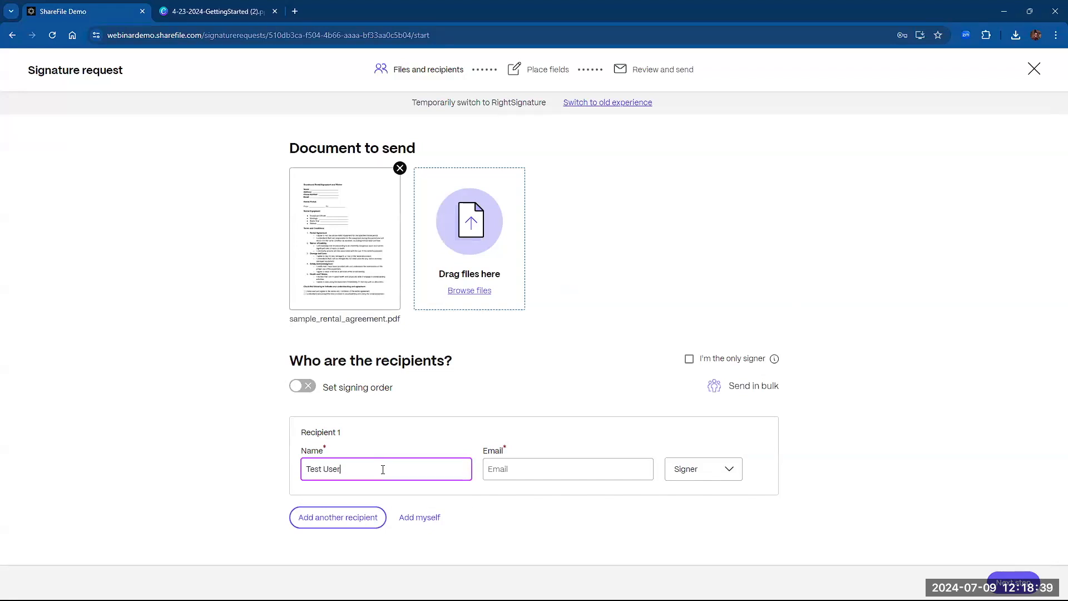
pyautogui.click(610, 465)
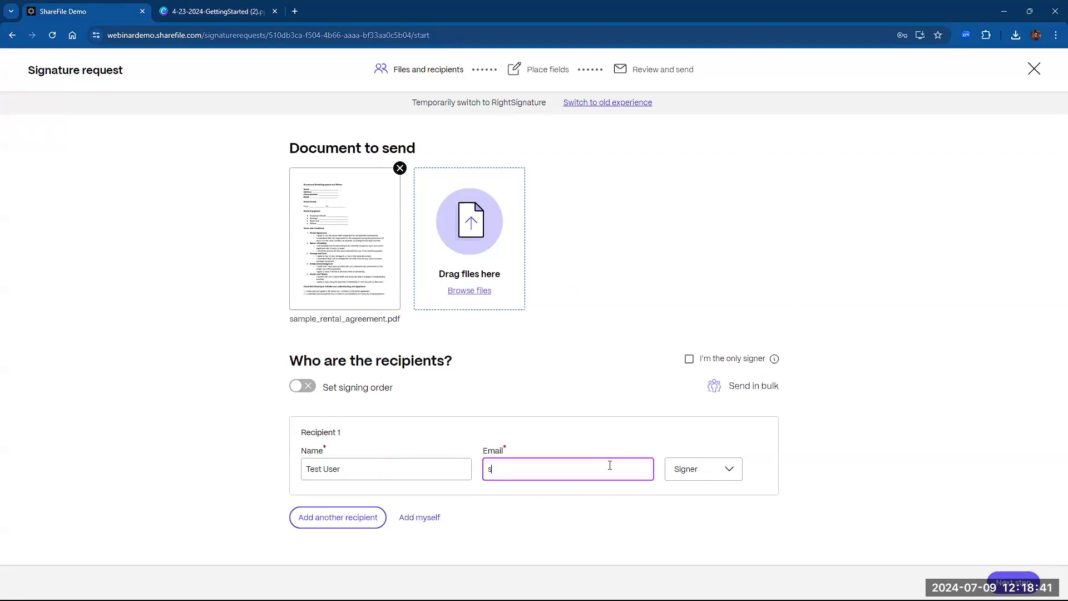
pyautogui.click(309, 521)
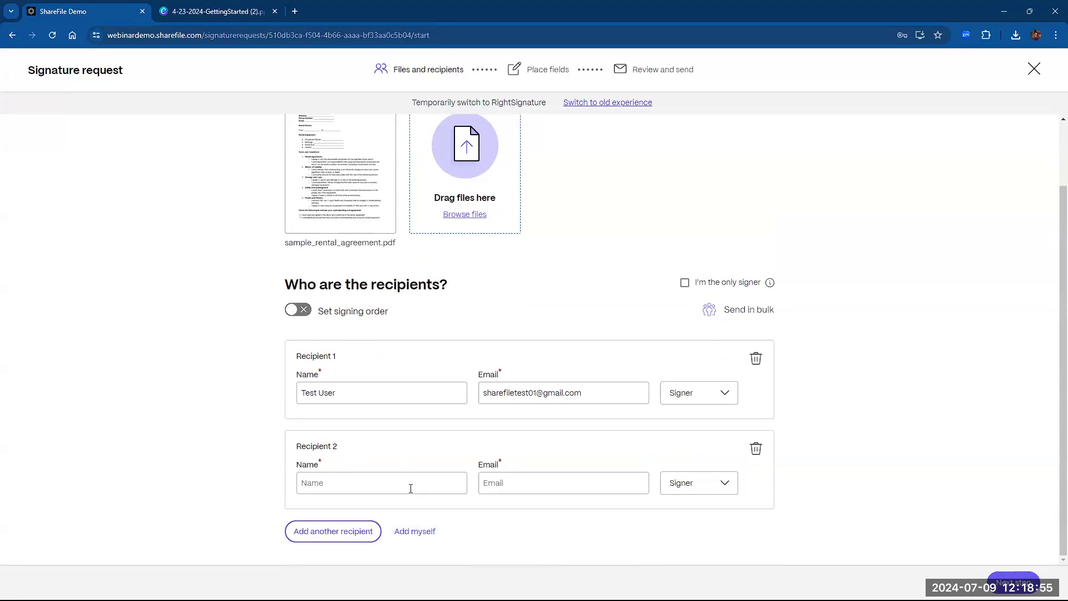
pyautogui.click(755, 449)
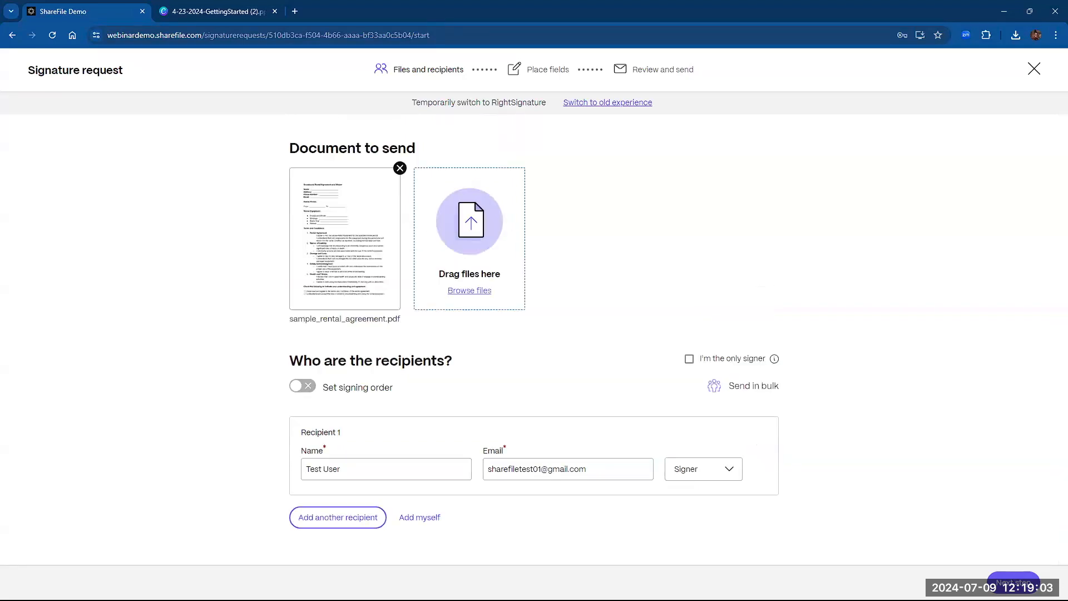
pyautogui.click(1013, 582)
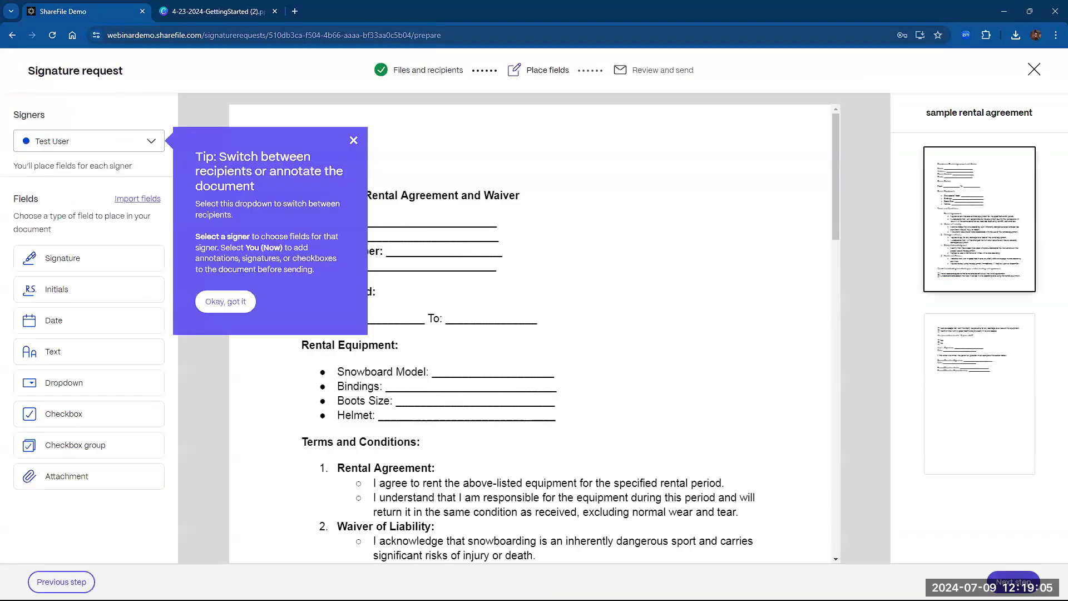
# - Place a Text field on the Name line and Date fields on the From and To lines
pyautogui.click(354, 141)
pyautogui.moveTo(560, 585)
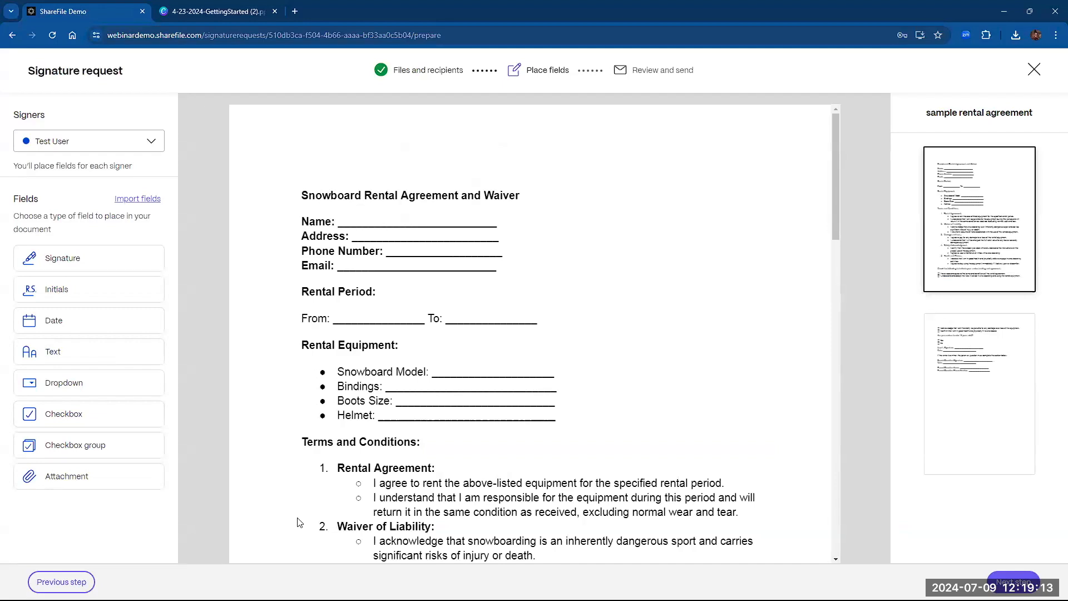
pyautogui.click(82, 358)
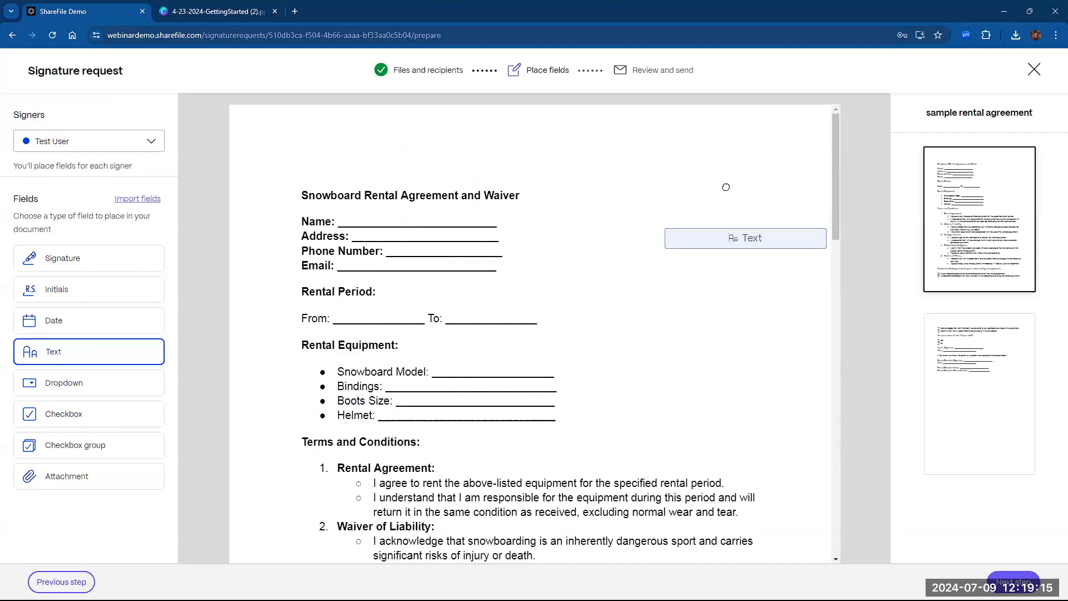
pyautogui.click(334, 204)
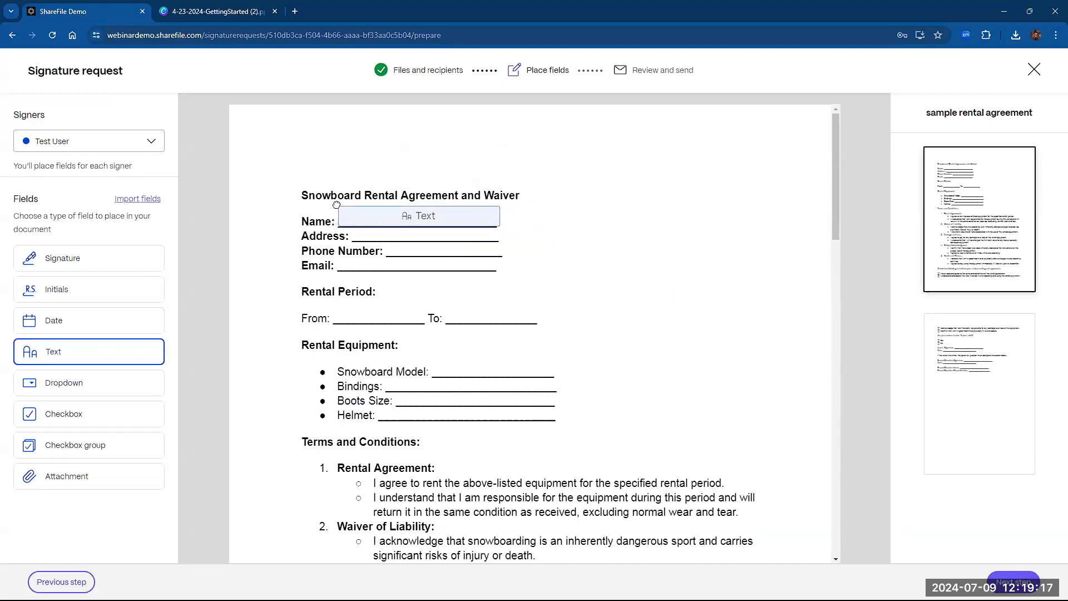
pyautogui.click(77, 323)
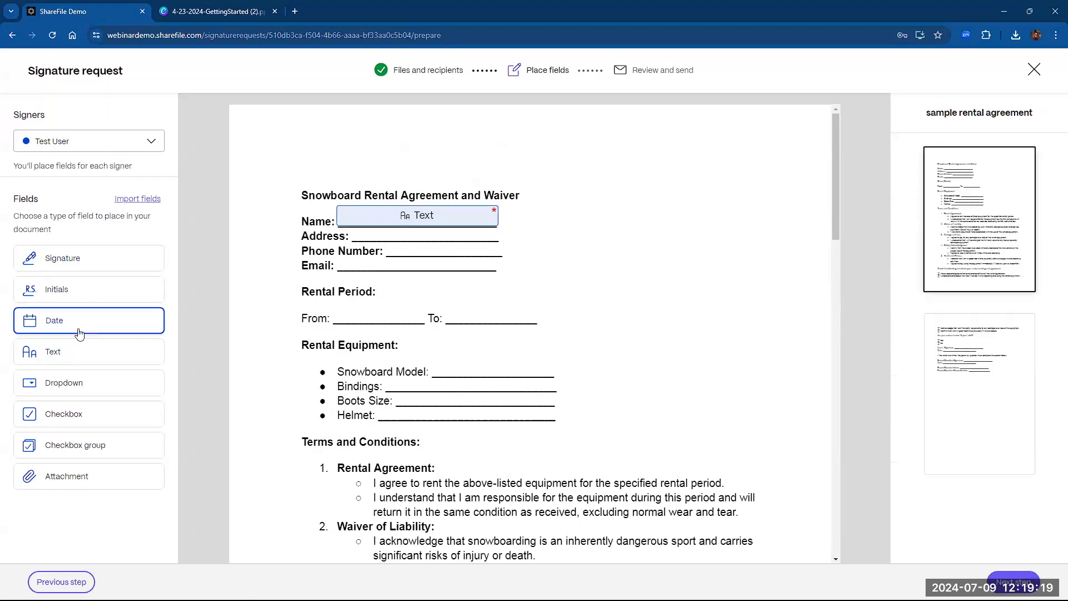
pyautogui.click(331, 303)
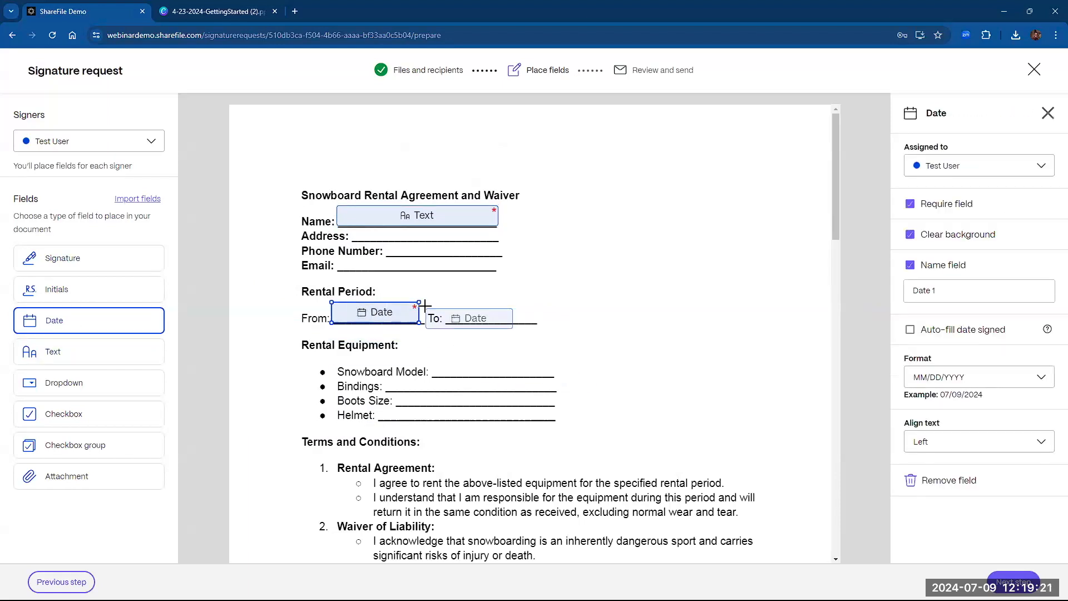
pyautogui.click(447, 301)
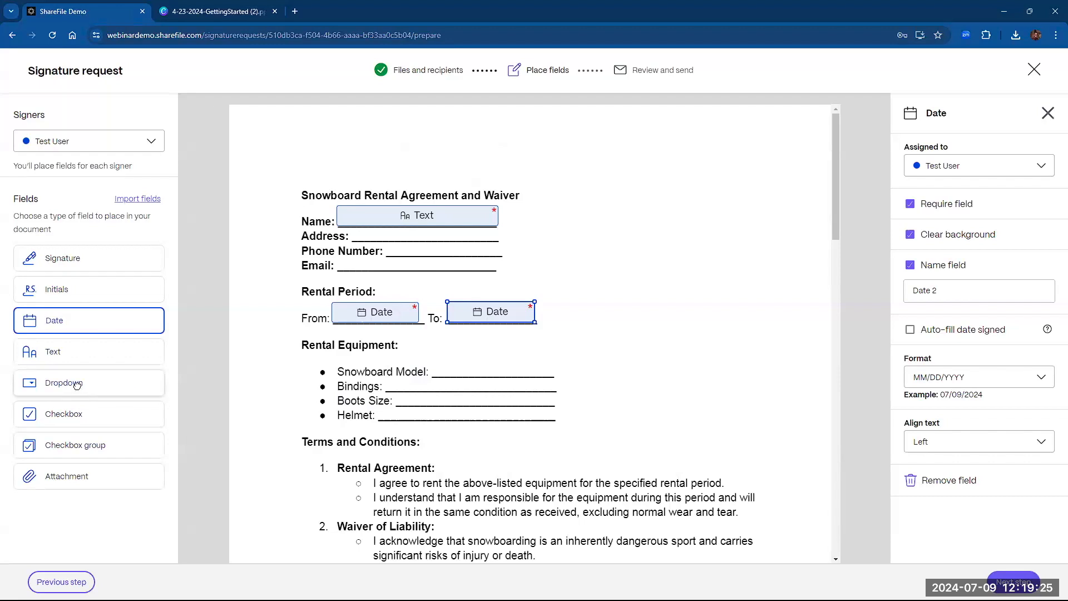
# - Add a Dropdown field beside the Name line and edit its second option
pyautogui.click(139, 382)
pyautogui.click(612, 224)
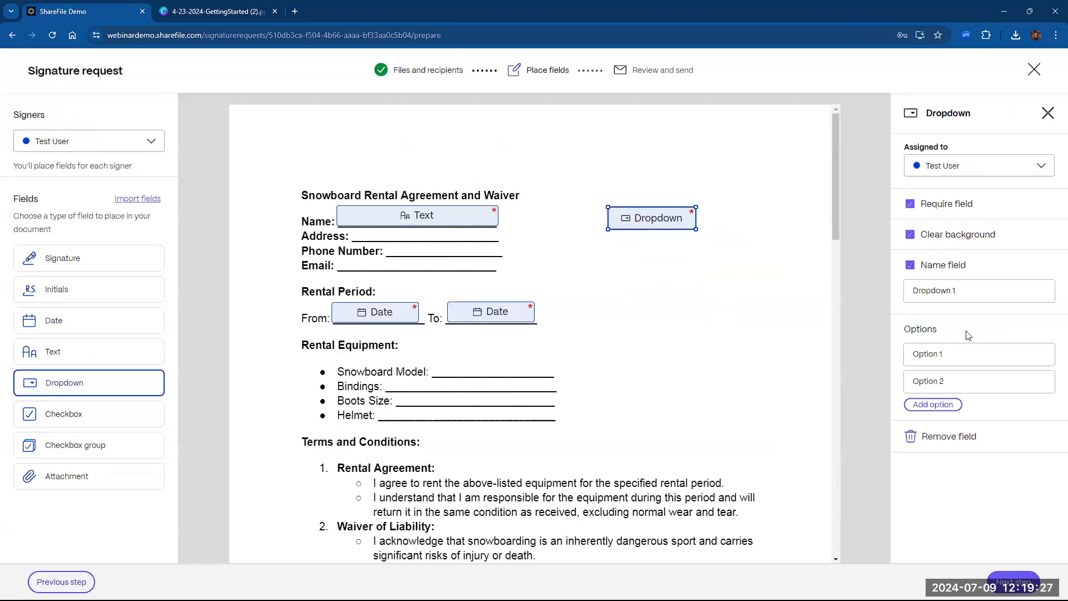
pyautogui.click(969, 378)
# - Add checkboxes before Snowboard Model, Bindings, Boots Size and Helmet
pyautogui.click(63, 414)
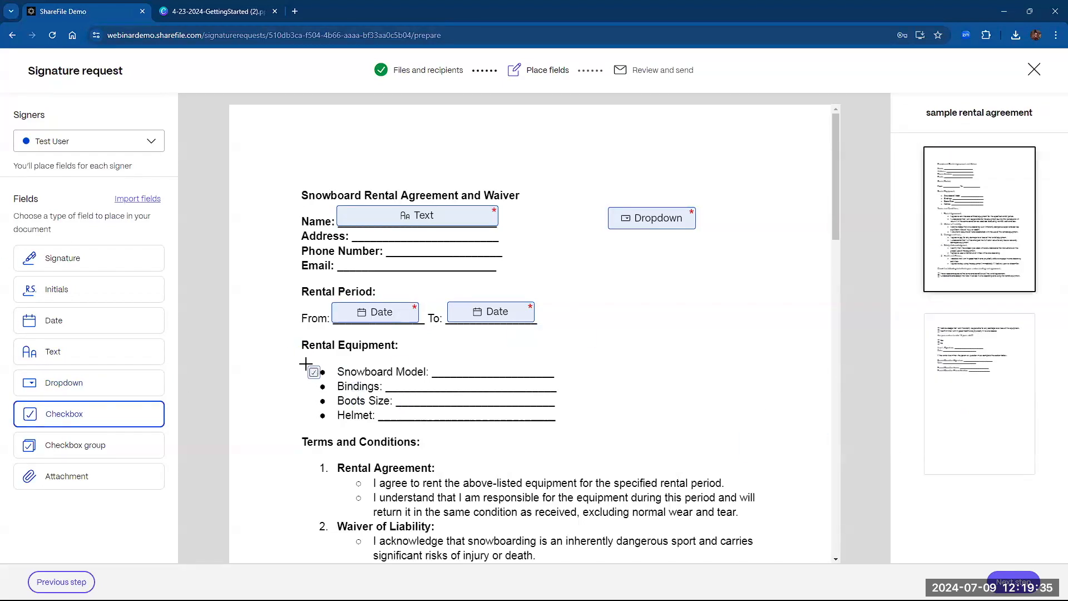
pyautogui.click(305, 364)
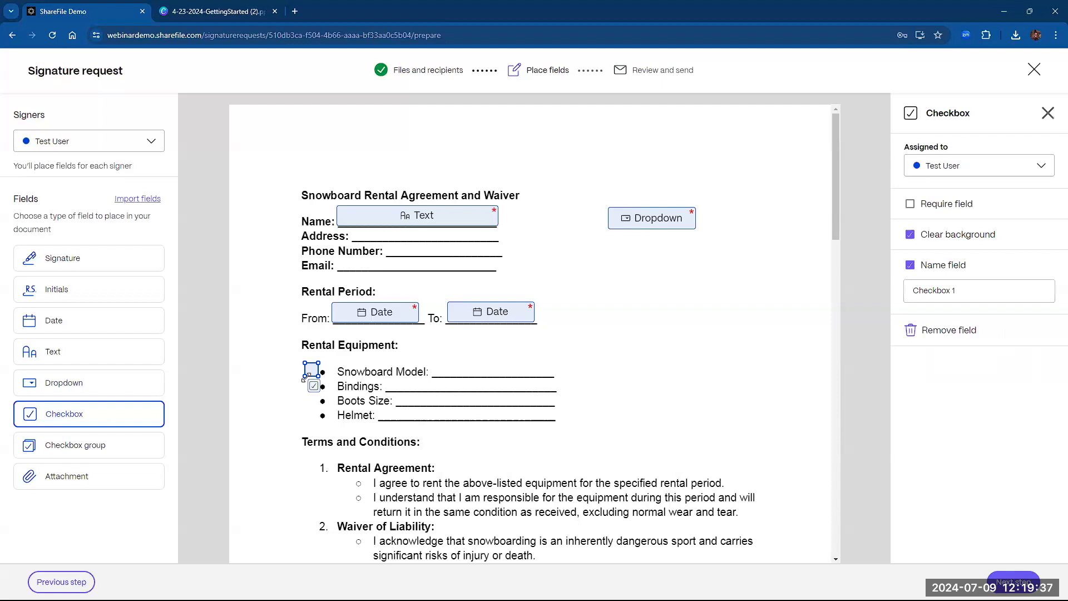
pyautogui.click(301, 377)
pyautogui.click(300, 396)
pyautogui.click(297, 412)
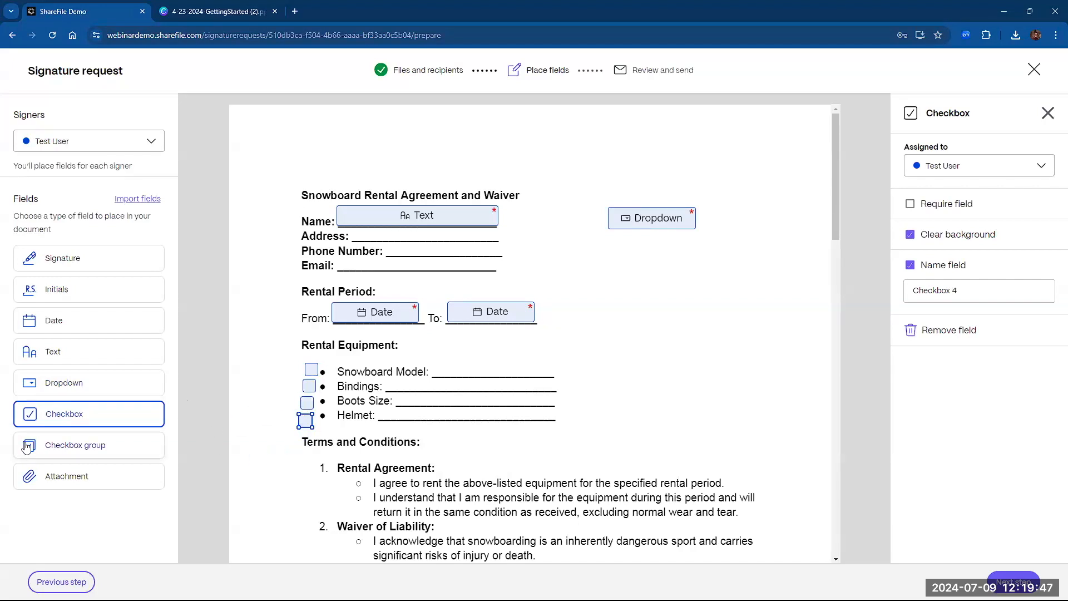
pyautogui.click(89, 453)
# - Place a checkbox group on the Yes/No minor question, restricted to Select only one
pyautogui.scroll(-7, 267, 334)
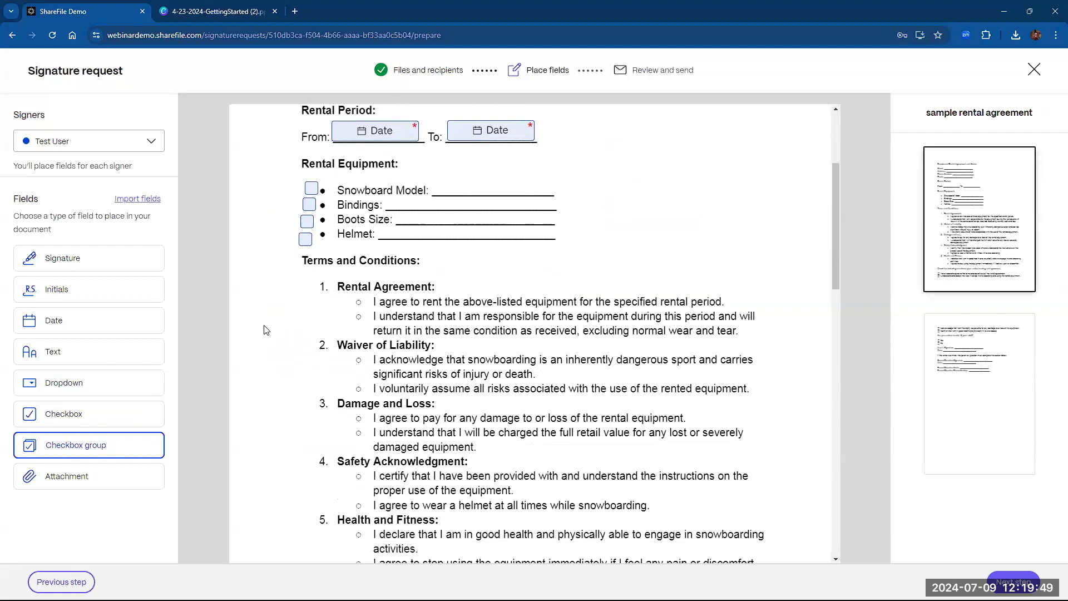
pyautogui.scroll(-6, 262, 318)
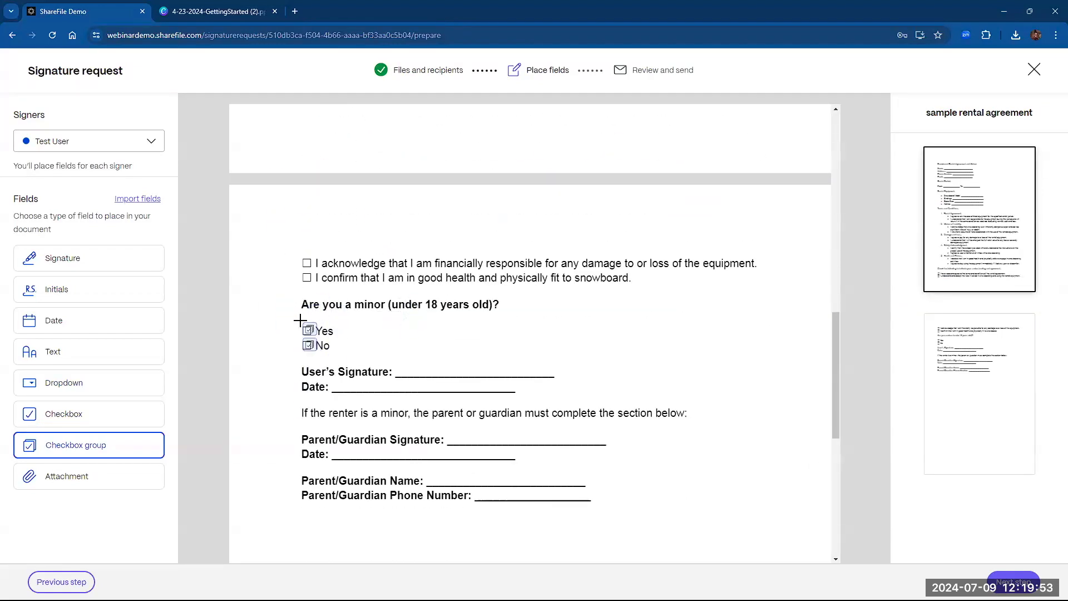
pyautogui.click(296, 321)
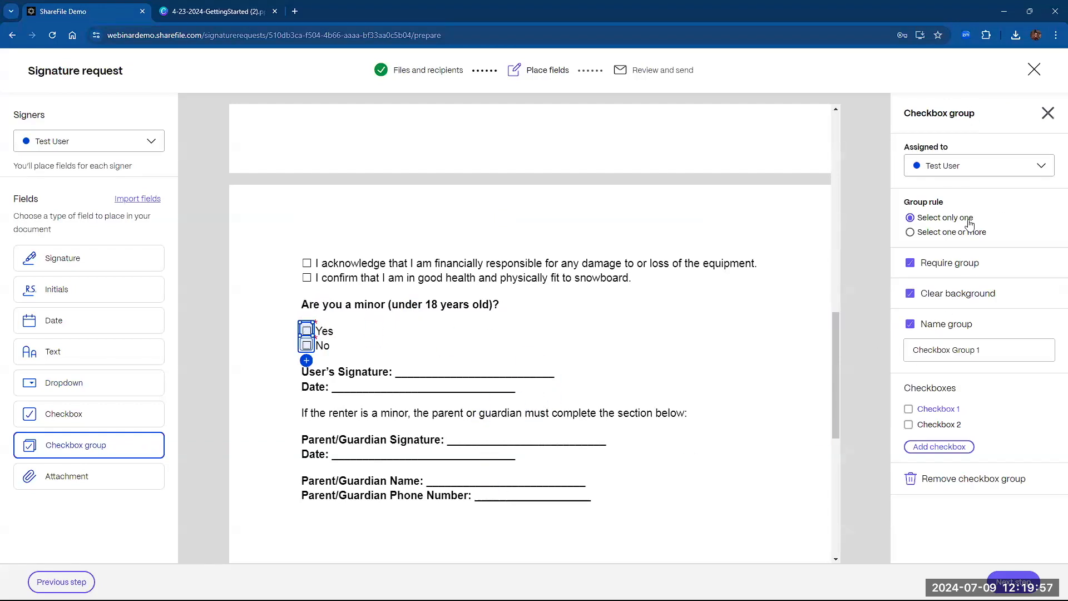
pyautogui.click(910, 233)
pyautogui.click(911, 217)
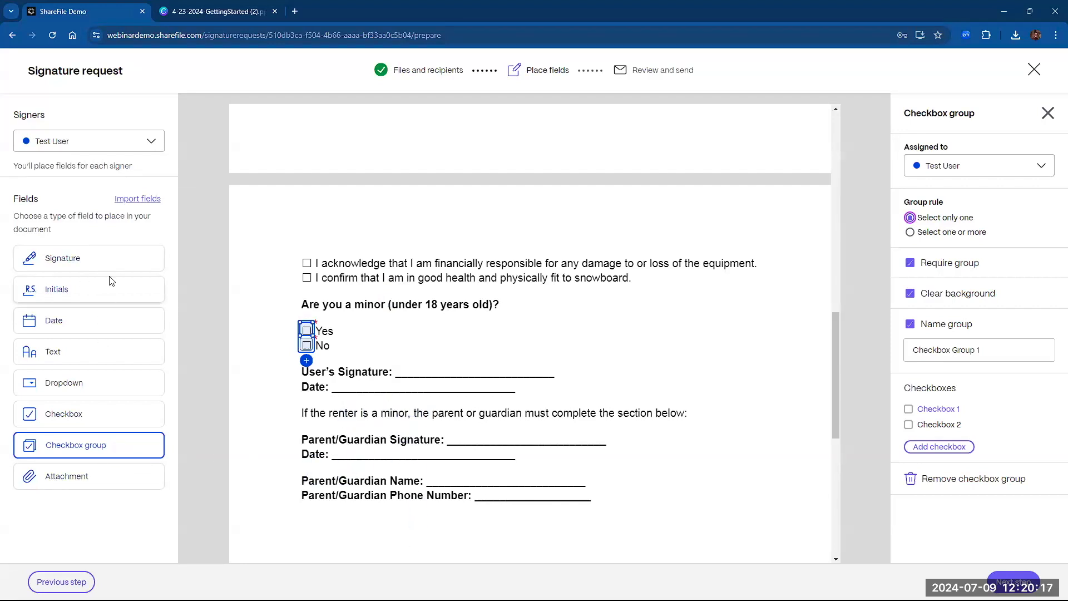
# - Add Signature fields on the User's and Parent/Guardian Signature lines, keeping the assigned signer
pyautogui.click(117, 258)
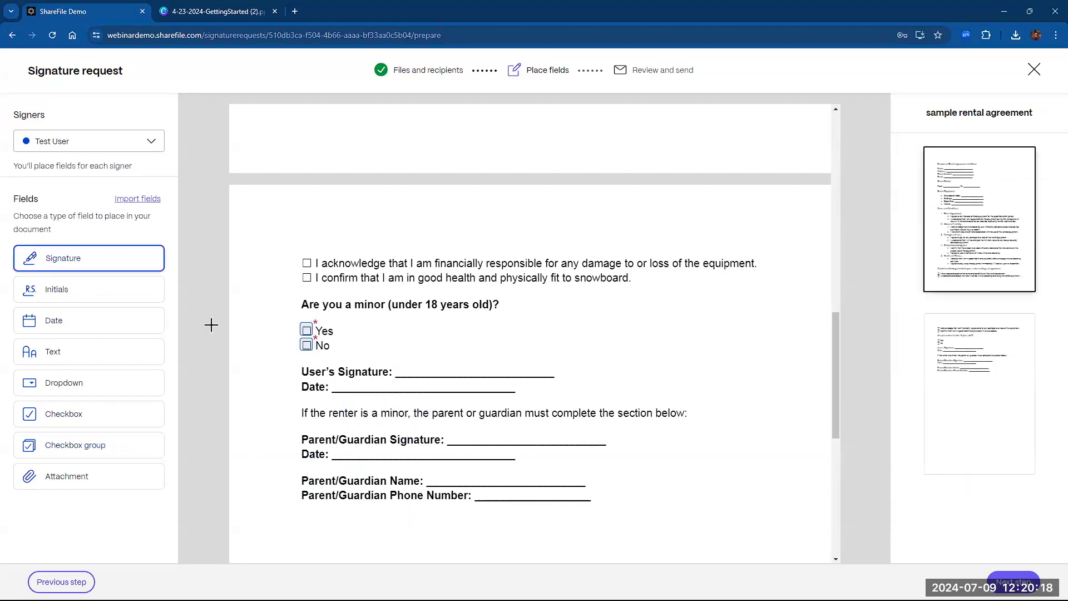
pyautogui.click(396, 339)
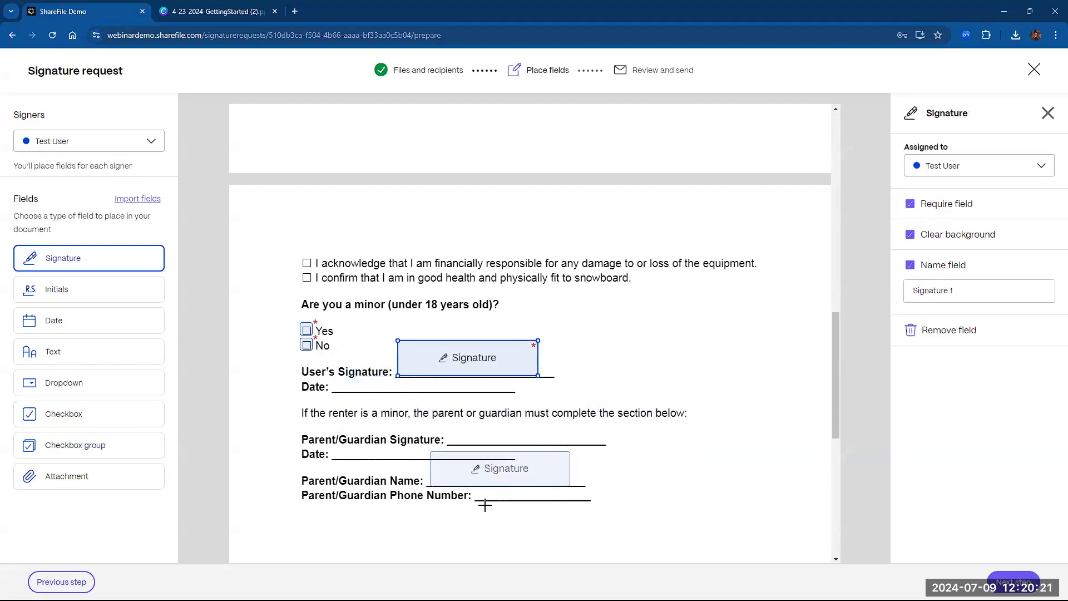
pyautogui.click(454, 408)
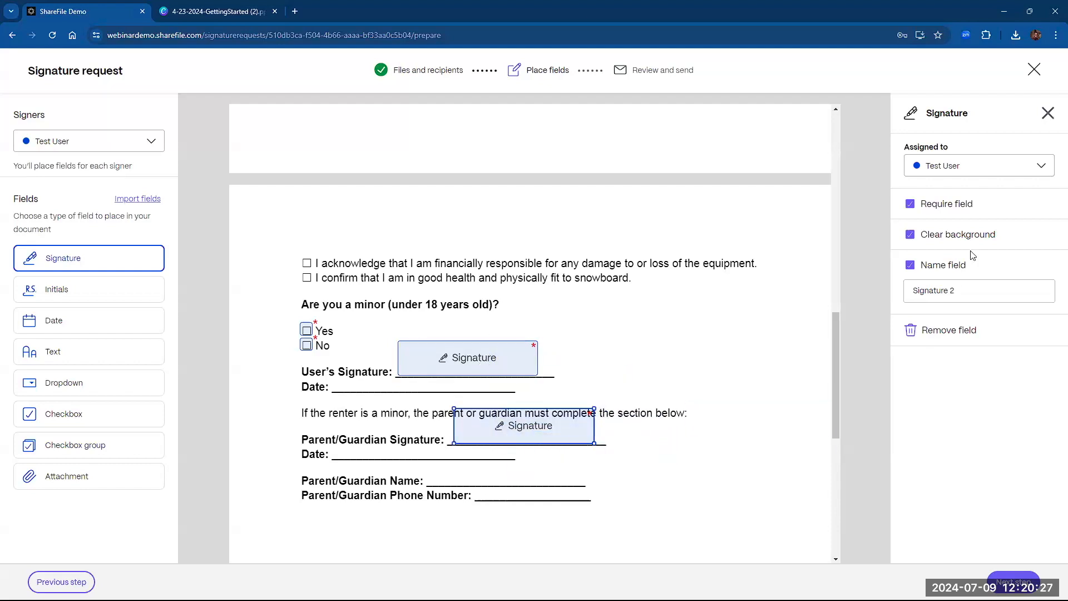
pyautogui.click(965, 166)
pyautogui.click(965, 166)
pyautogui.click(955, 166)
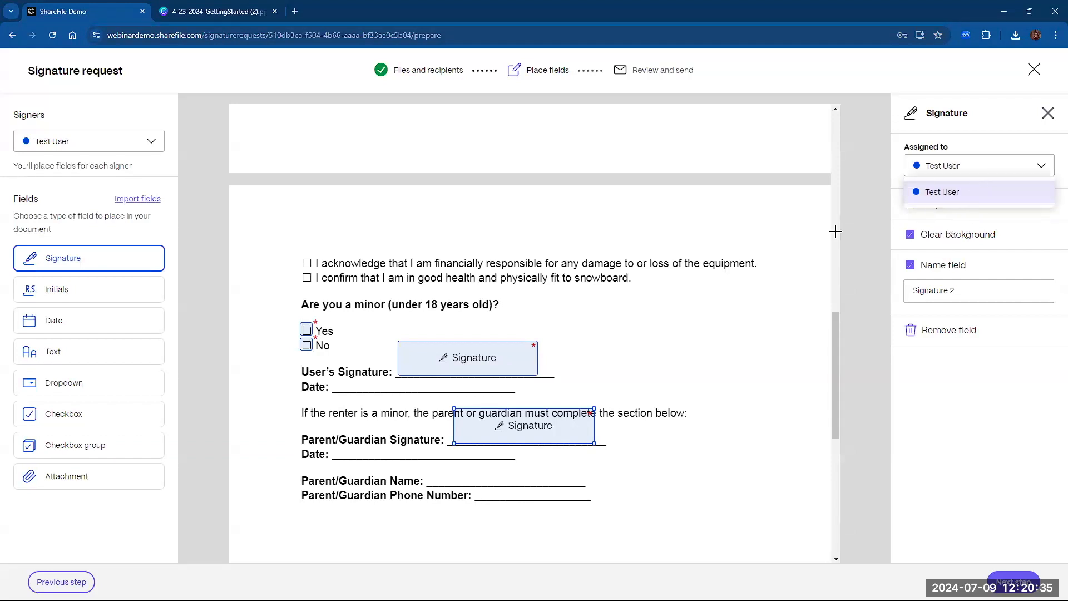
pyautogui.click(986, 135)
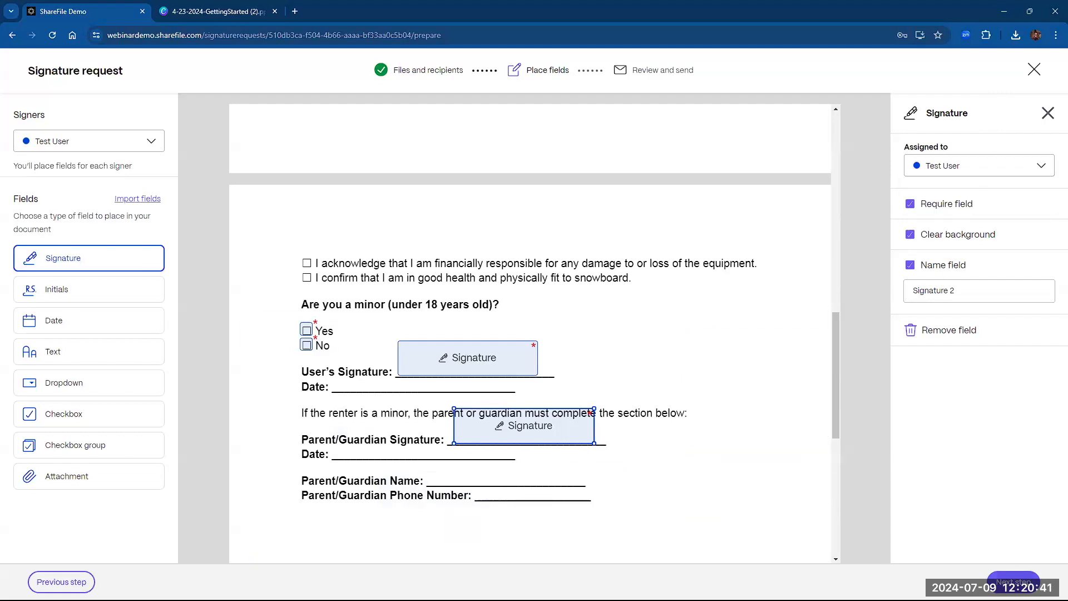
# - On Review and send, set the signed document's storage to Shared Folders > Rental Agreements
pyautogui.click(1012, 581)
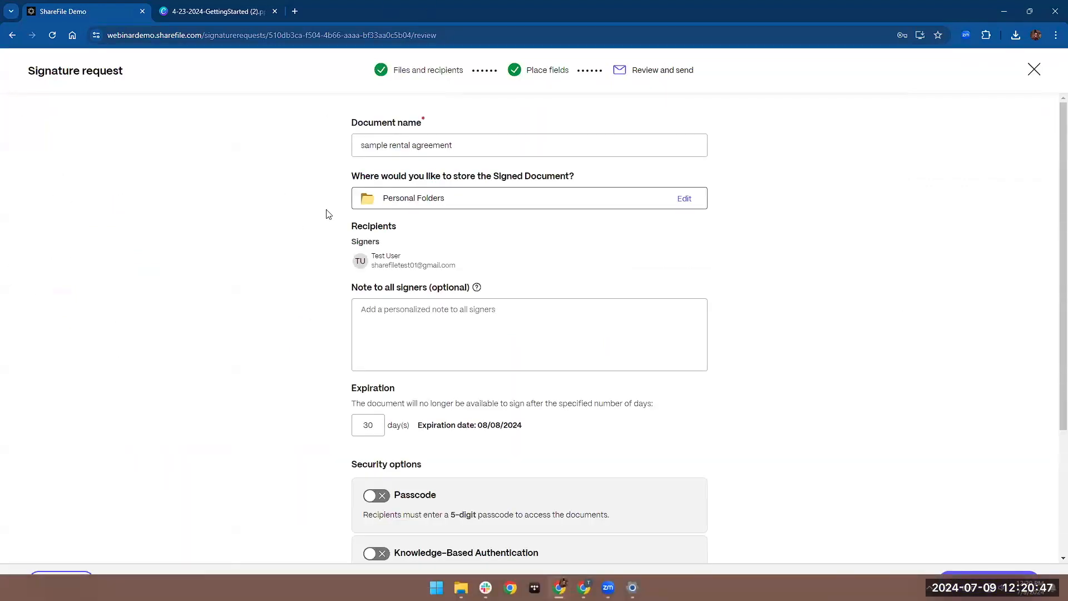
pyautogui.click(473, 147)
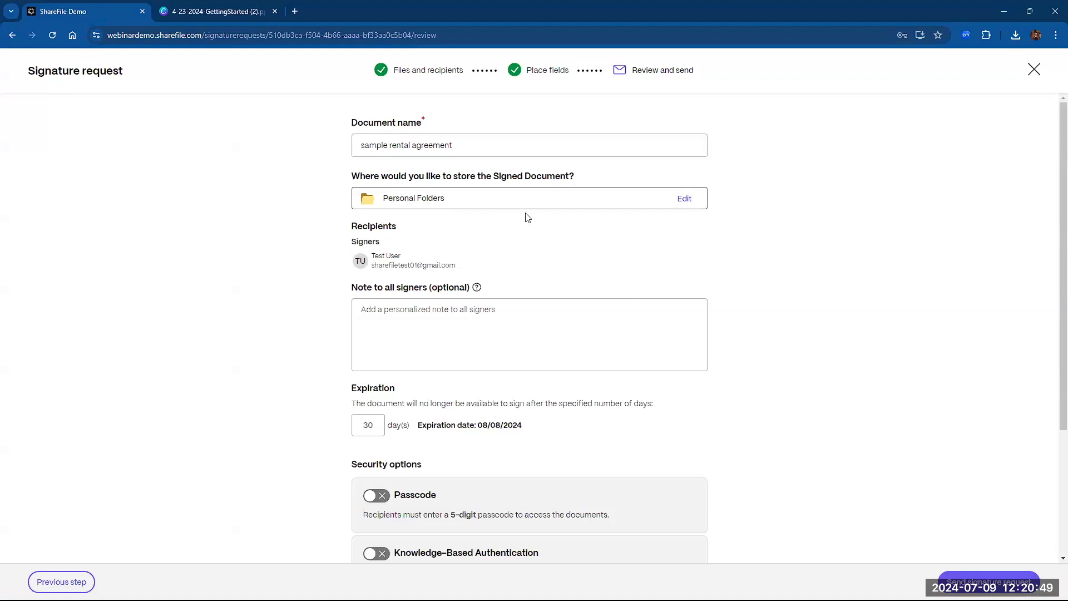
pyautogui.click(685, 200)
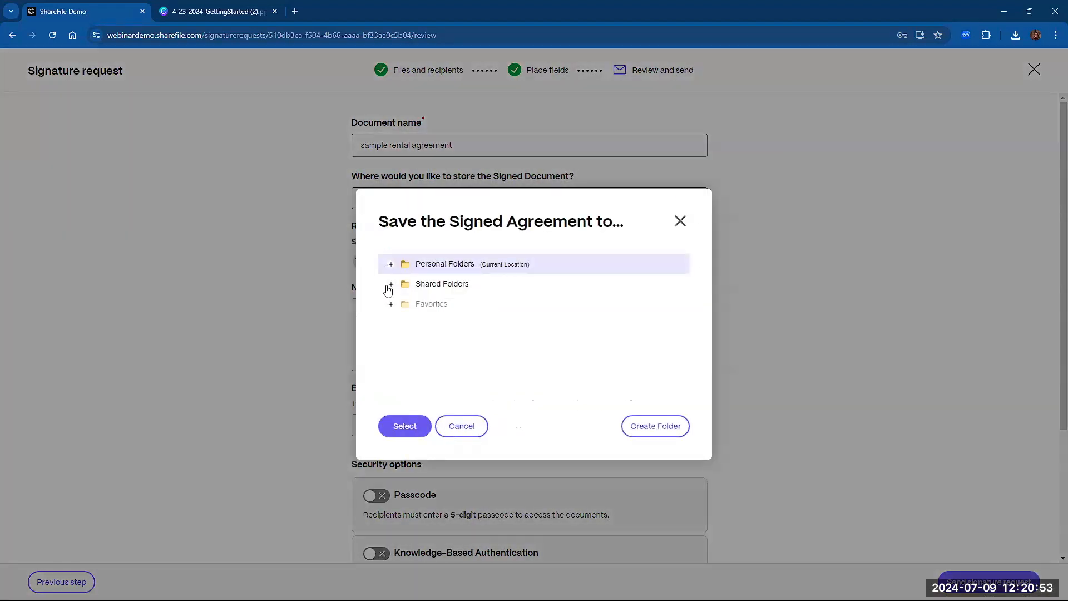
pyautogui.click(391, 284)
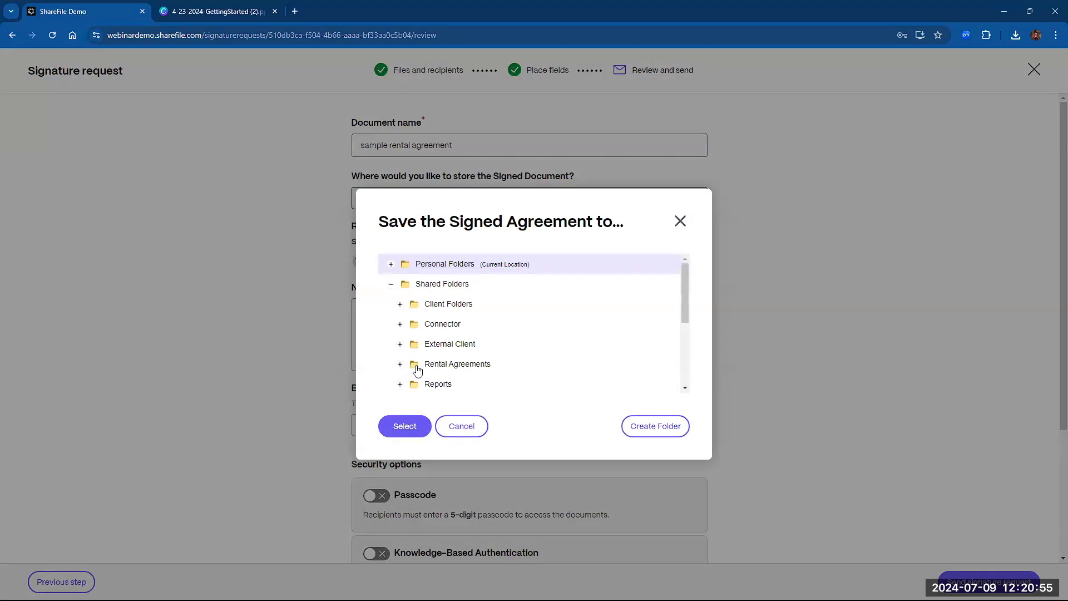
pyautogui.click(441, 367)
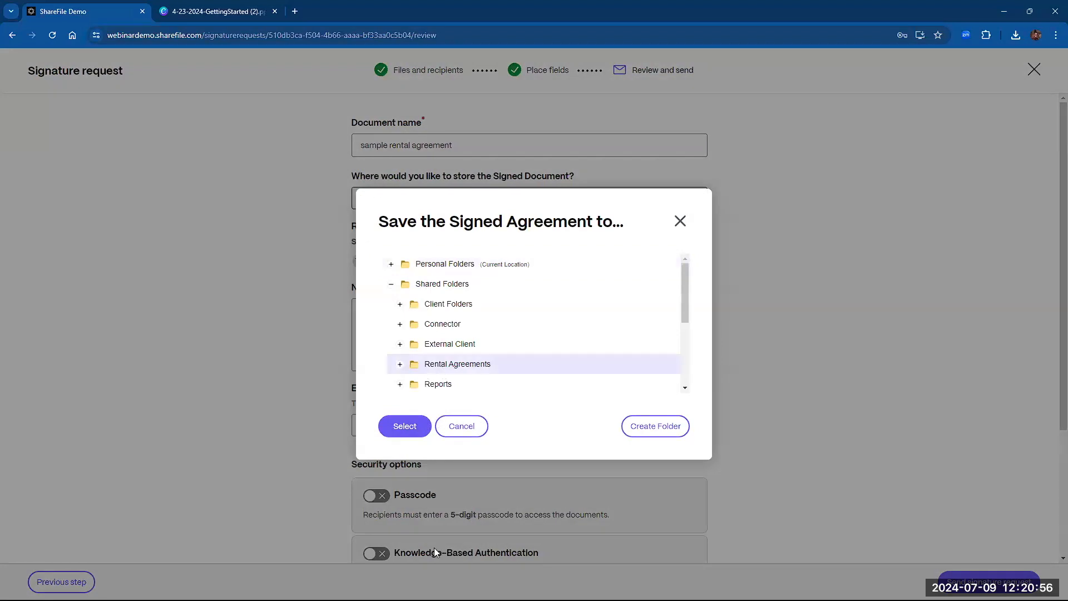
pyautogui.click(660, 433)
pyautogui.click(596, 384)
pyautogui.click(402, 428)
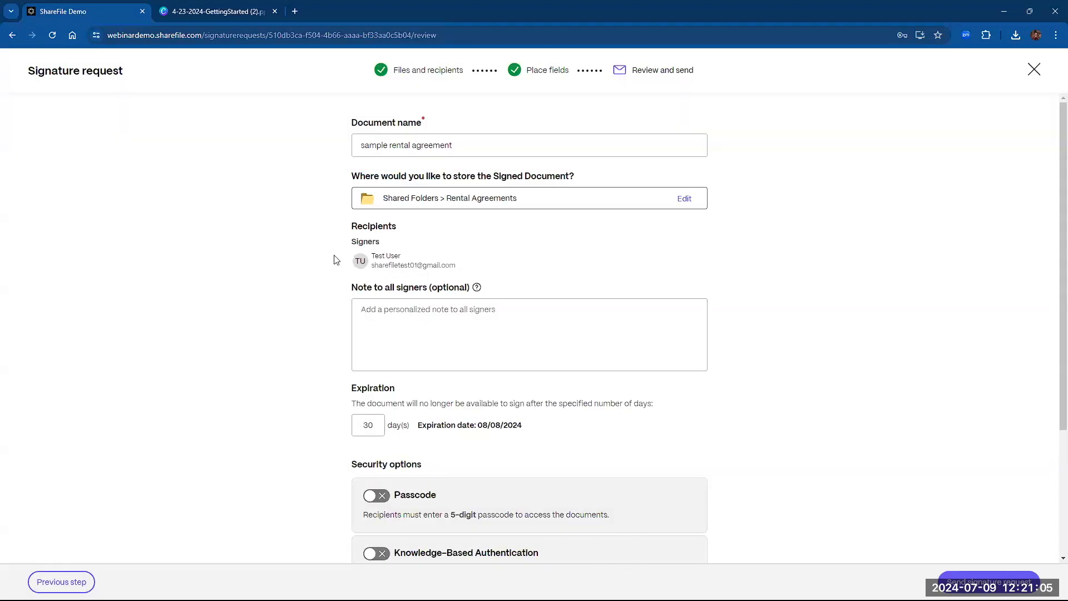
pyautogui.click(383, 321)
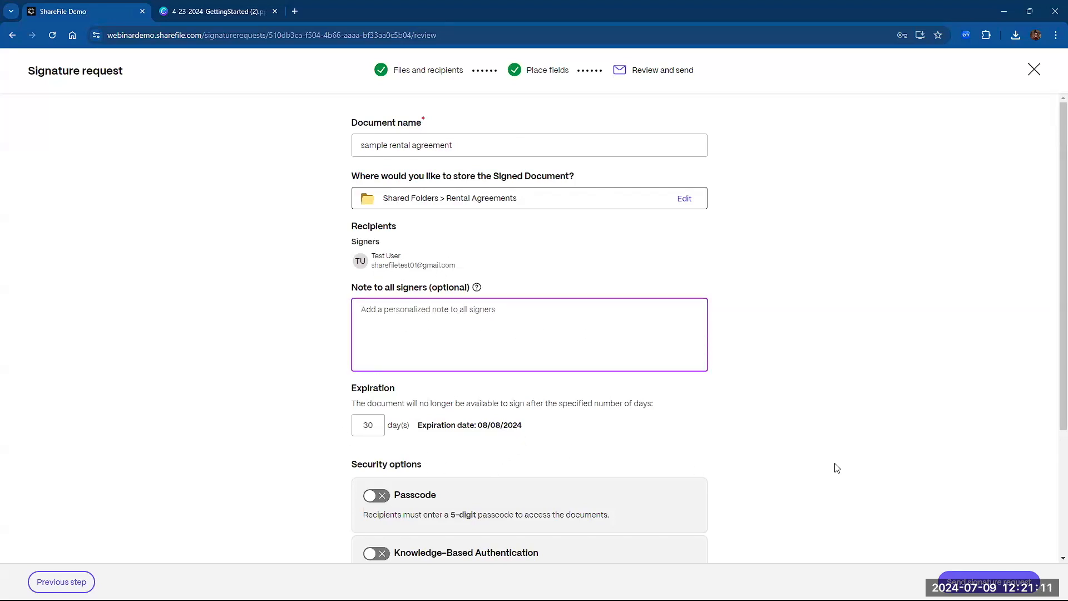
pyautogui.scroll(-1, 848, 432)
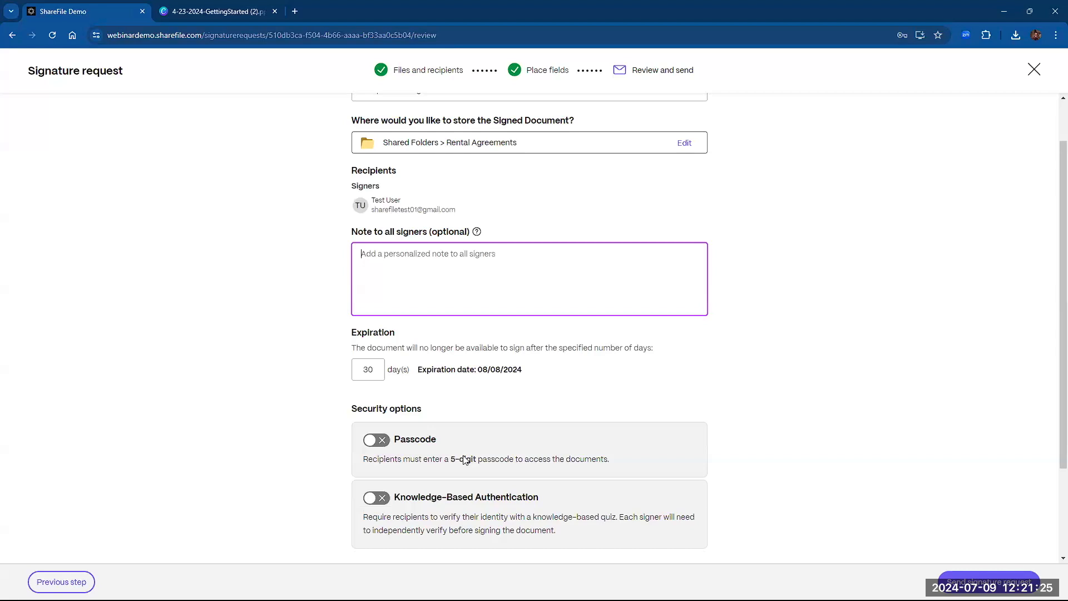
# - Send the rental agreement request with Passcode and Knowledge-Based Authentication both left off
pyautogui.click(376, 440)
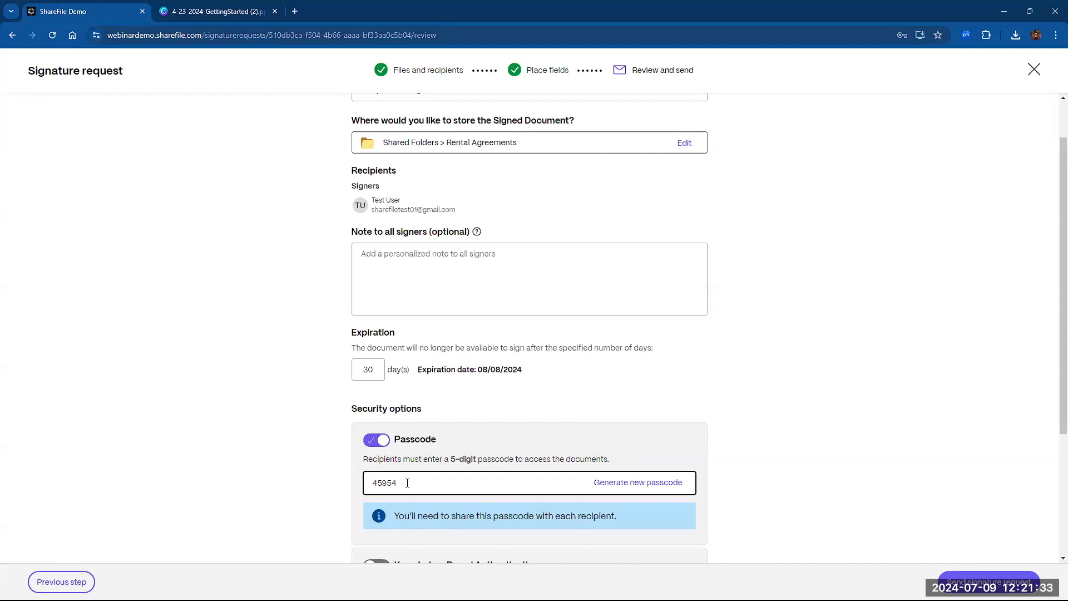
pyautogui.scroll(-1, 407, 483)
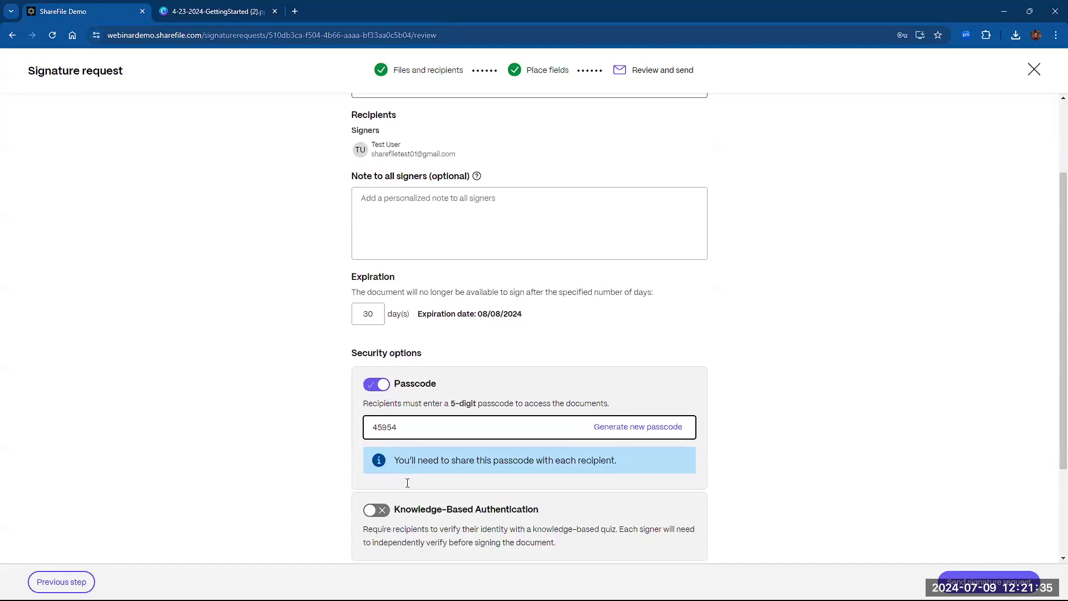
pyautogui.click(376, 384)
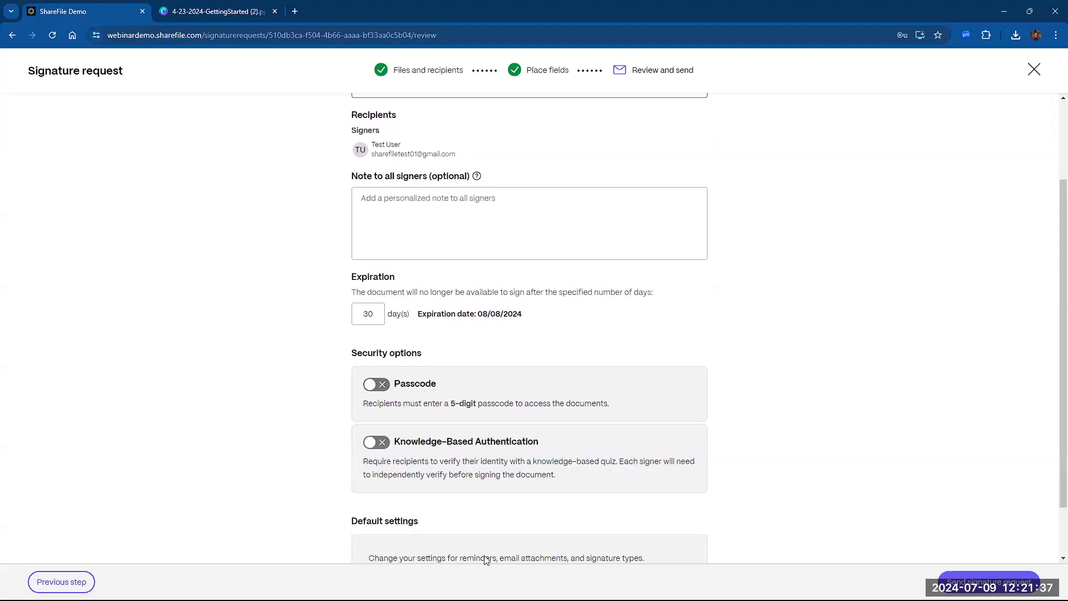
pyautogui.scroll(-1, 373, 385)
pyautogui.click(373, 389)
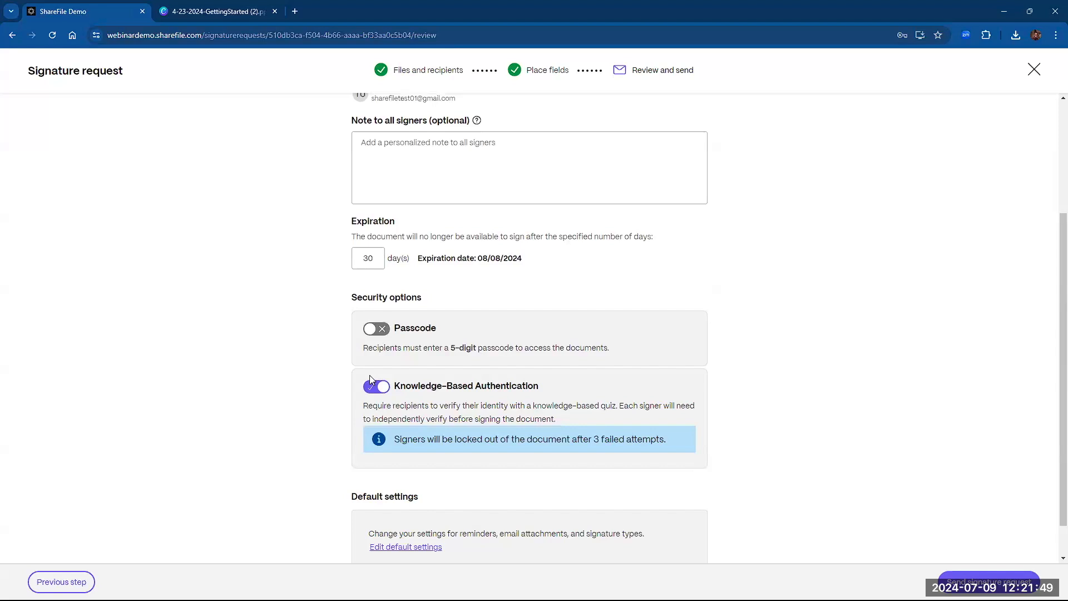
pyautogui.scroll(-1, 356, 385)
pyautogui.click(376, 347)
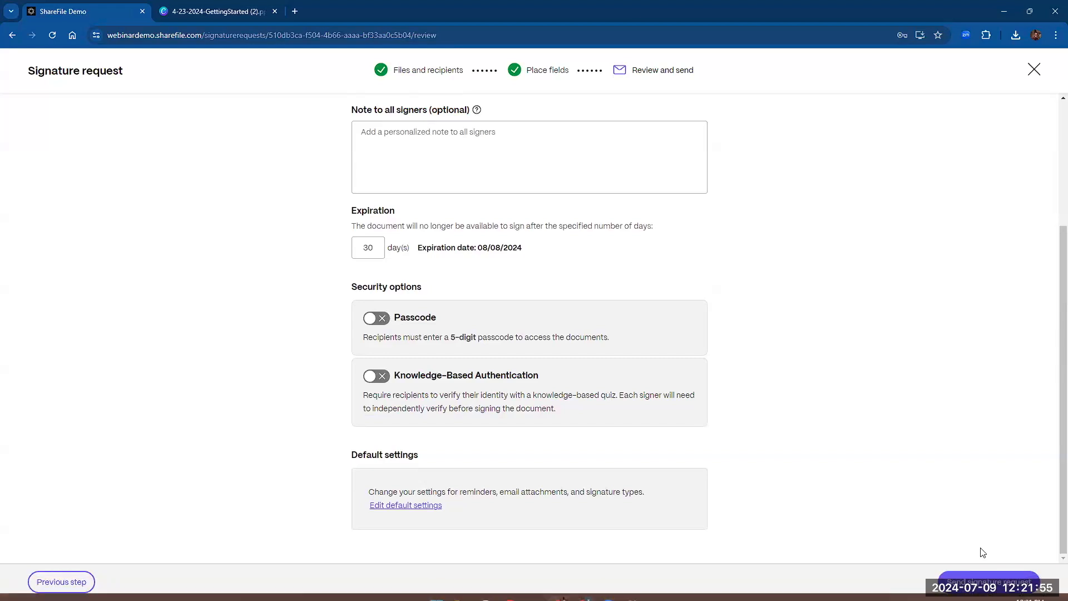
pyautogui.click(984, 581)
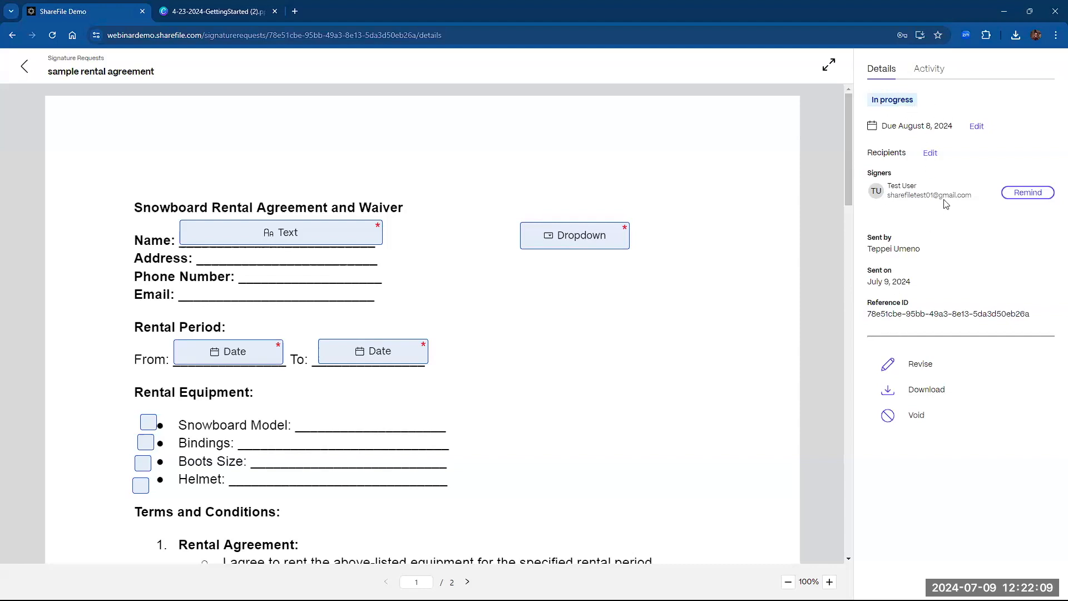
# - Check the sent request's due date and Activity history, then open the signer's Gmail invitation
pyautogui.click(930, 155)
pyautogui.click(977, 126)
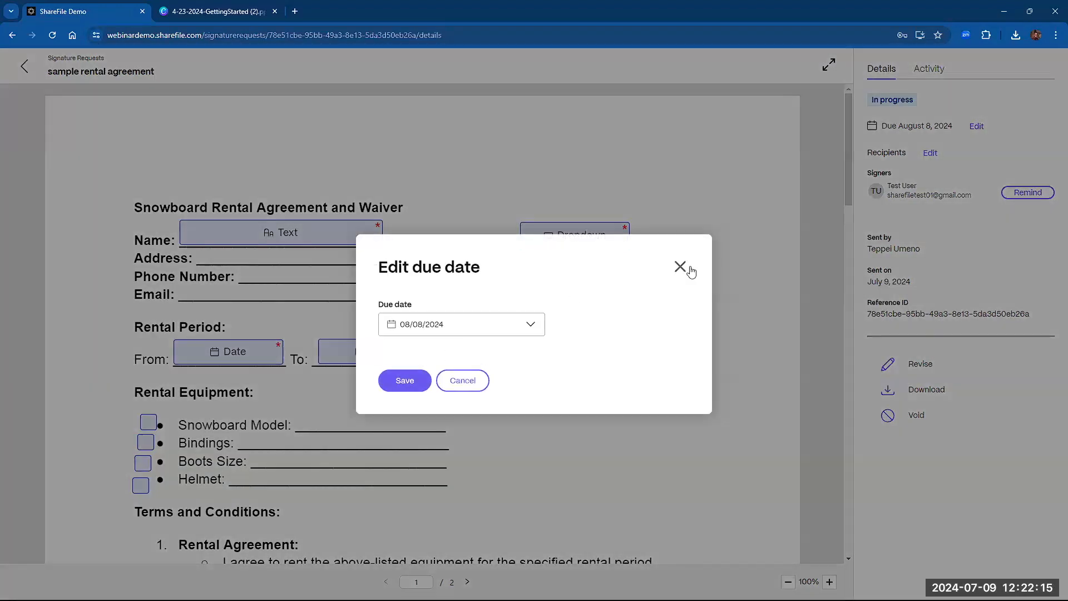
pyautogui.click(679, 266)
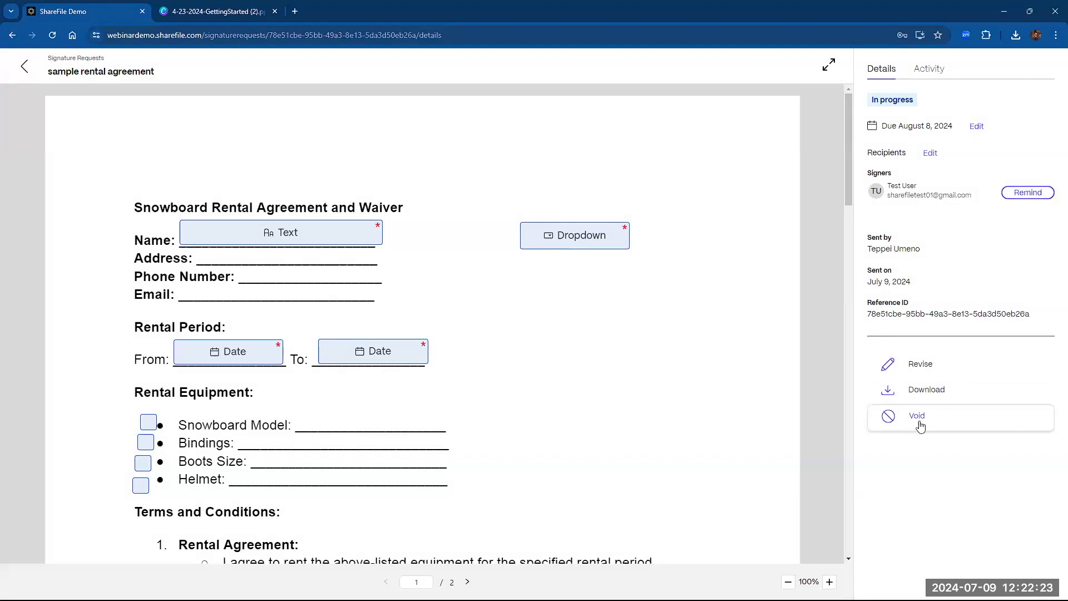
pyautogui.click(932, 77)
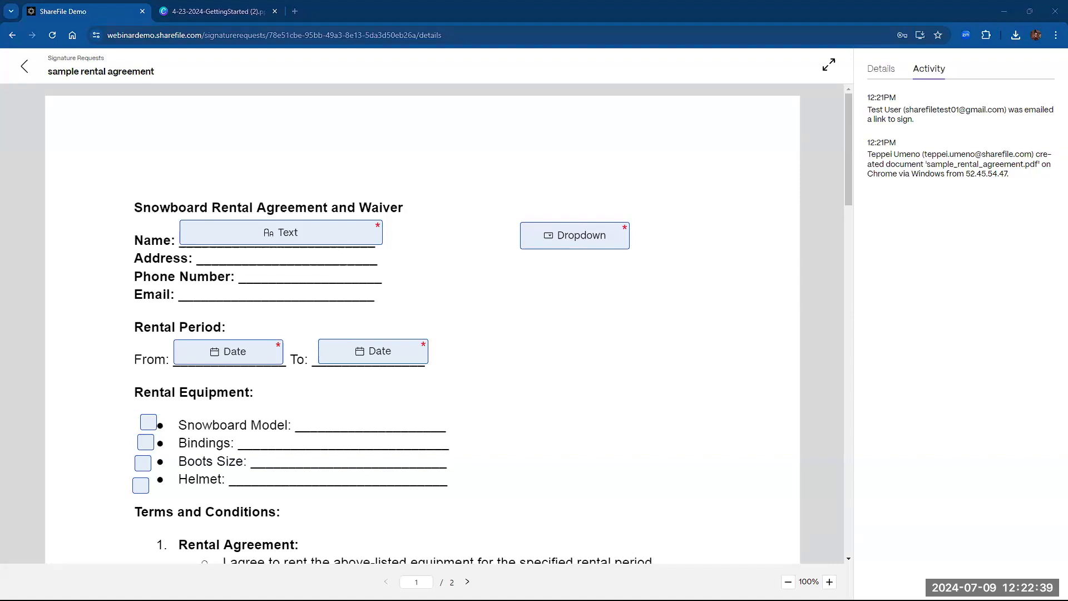
pyautogui.click(449, 549)
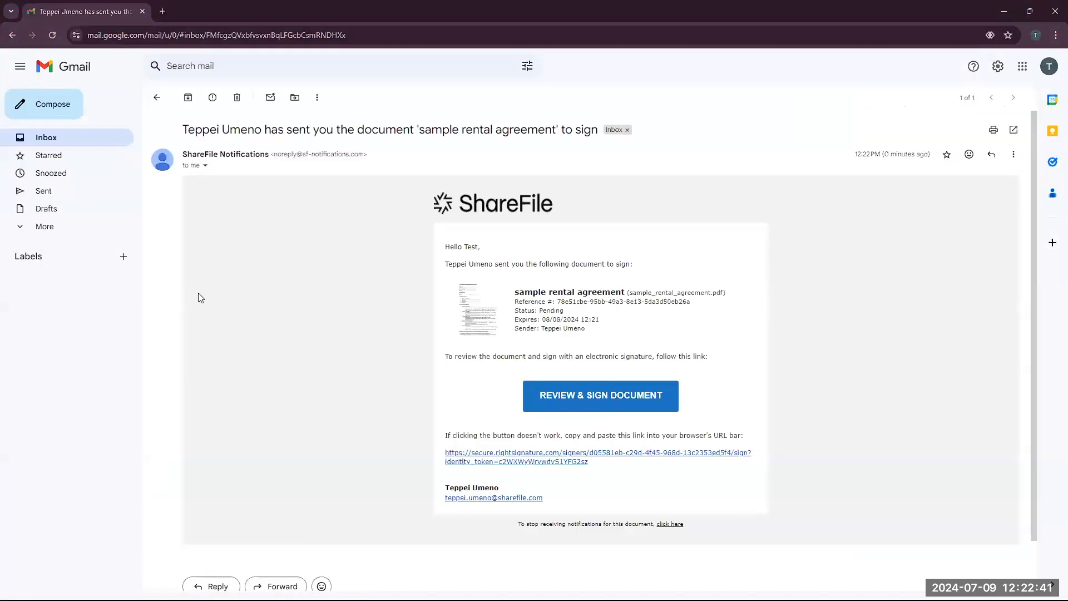
# - Open the signing page, dismiss both tips, enter placeholder text 'asdfadf' as Name and choose Option 1
pyautogui.click(604, 401)
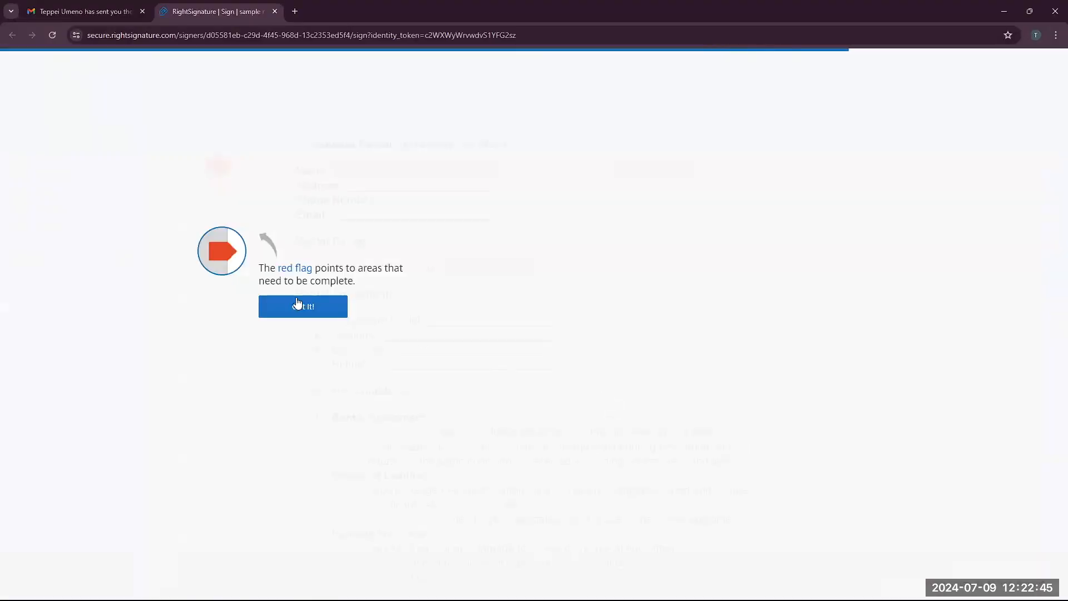
pyautogui.click(297, 306)
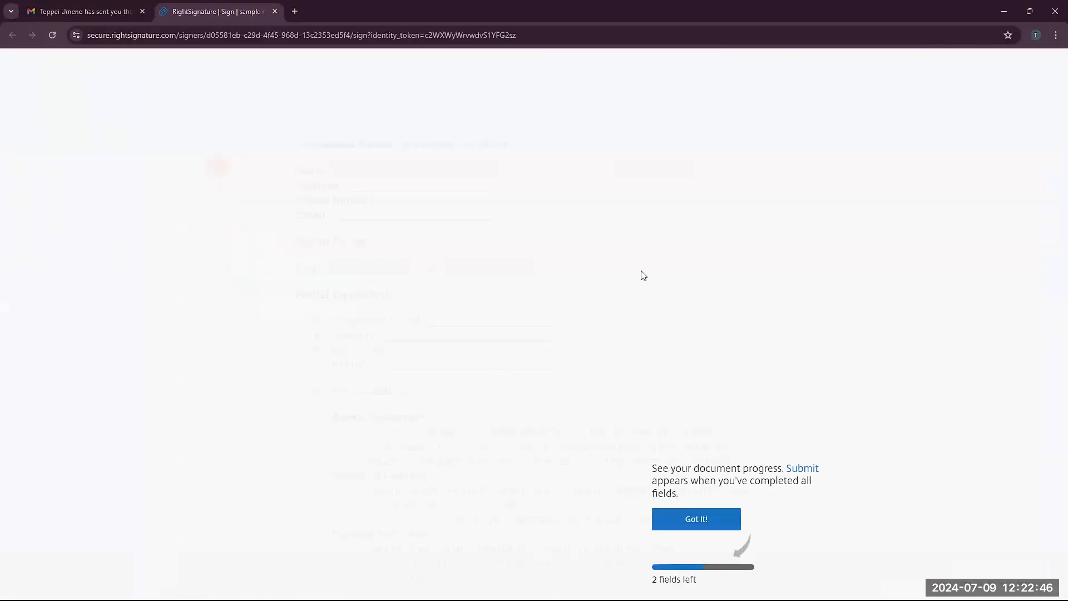
pyautogui.click(697, 518)
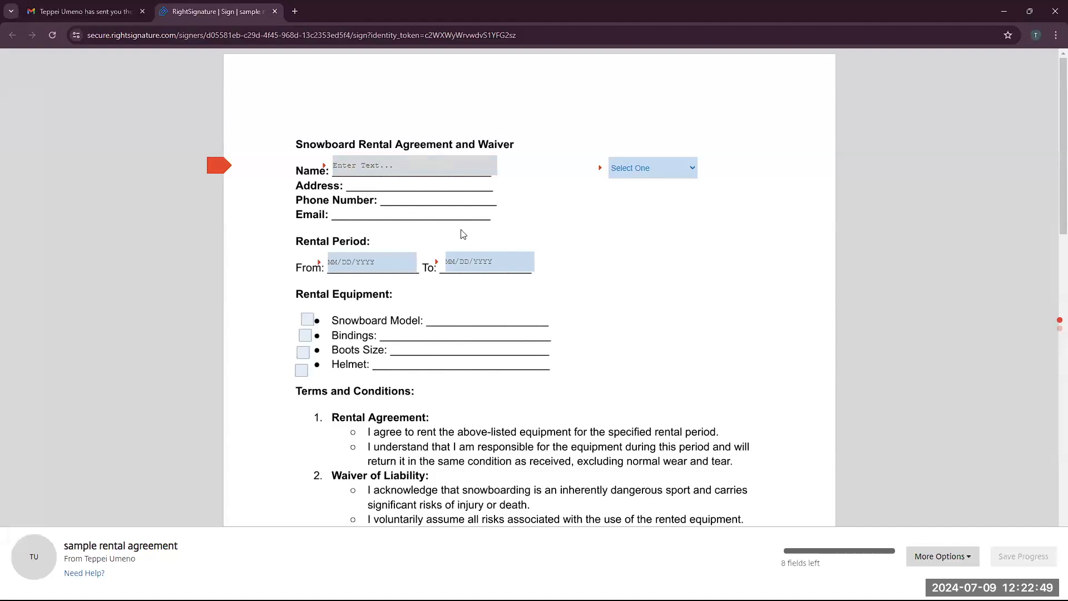
pyautogui.write('asdfadf')
pyautogui.click(640, 168)
pyautogui.click(642, 202)
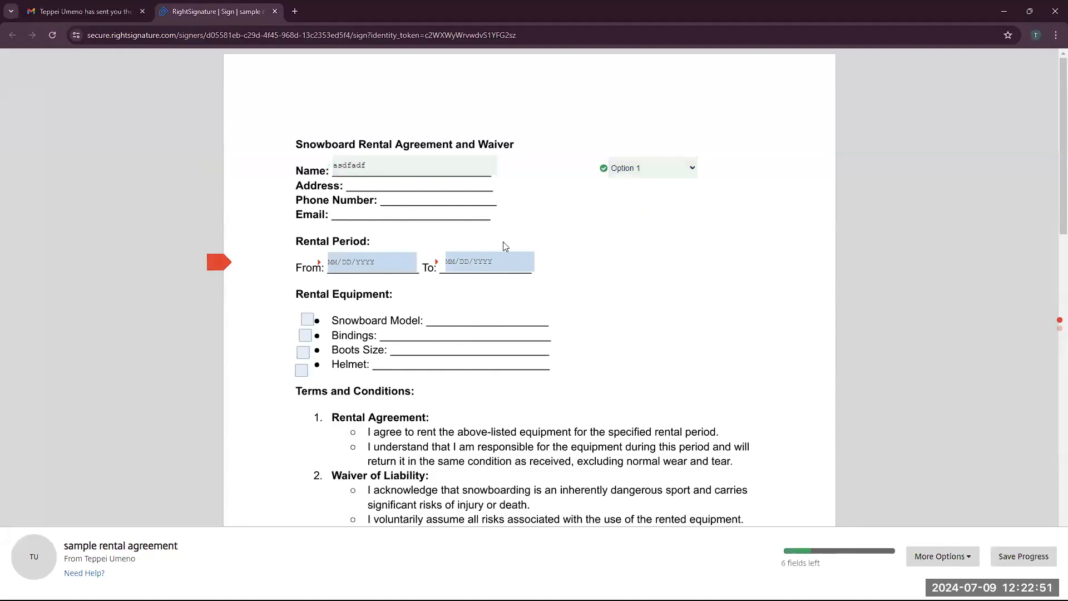
# - Set dates 07/10/2024 to 07/11/2024, tick Snowboard Model and Bindings, and answer No
pyautogui.click(390, 263)
pyautogui.click(412, 334)
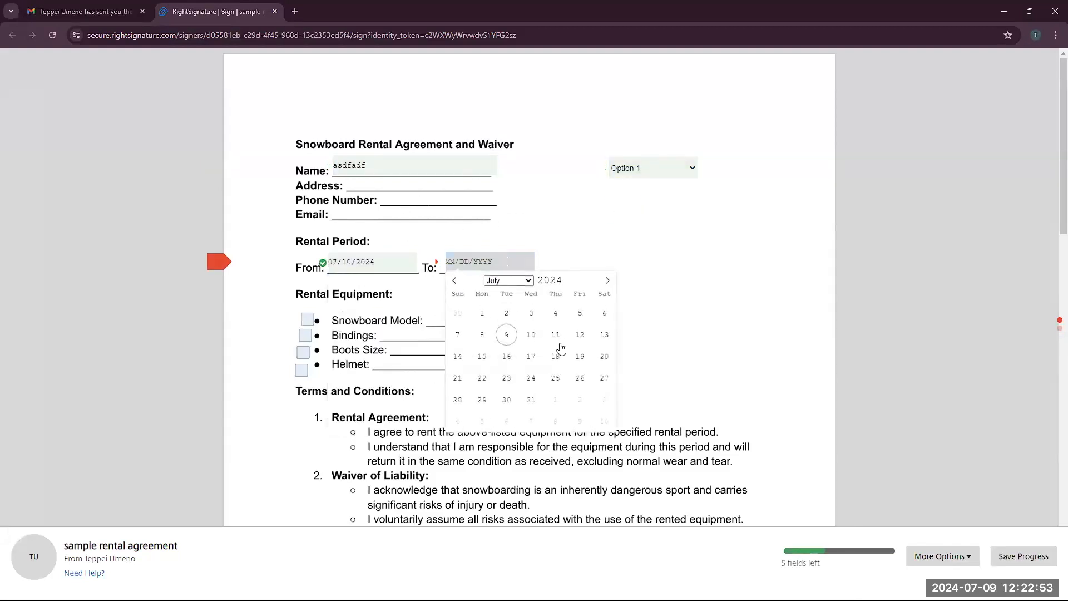
pyautogui.click(555, 334)
pyautogui.click(307, 320)
pyautogui.click(305, 335)
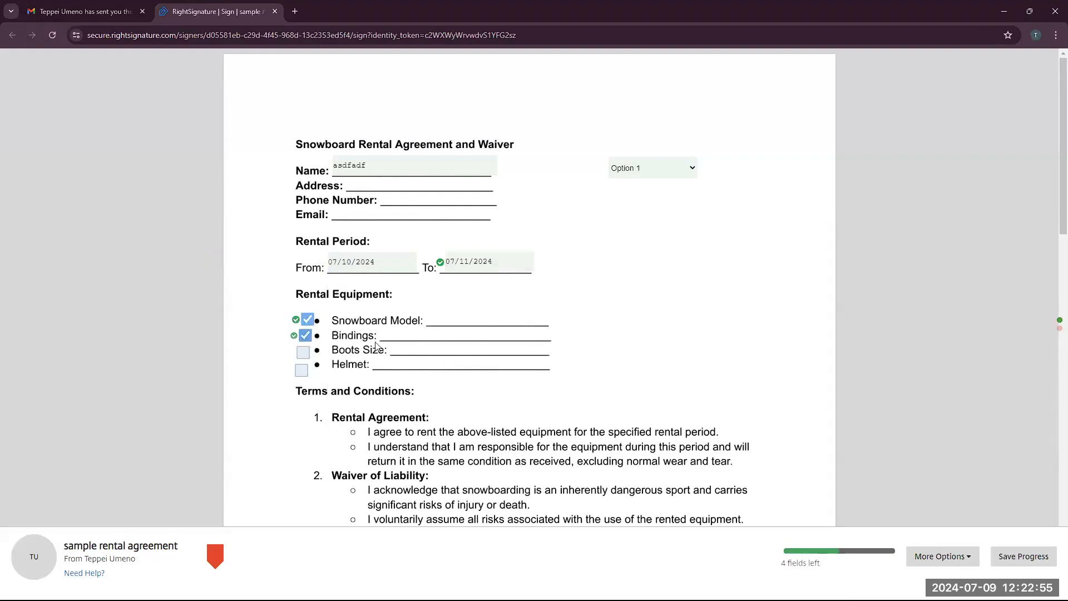
pyautogui.scroll(-12, 390, 340)
pyautogui.scroll(3, 405, 333)
pyautogui.click(301, 178)
# - Draw a handwritten signature and apply it to the User's Signature line
pyautogui.click(486, 208)
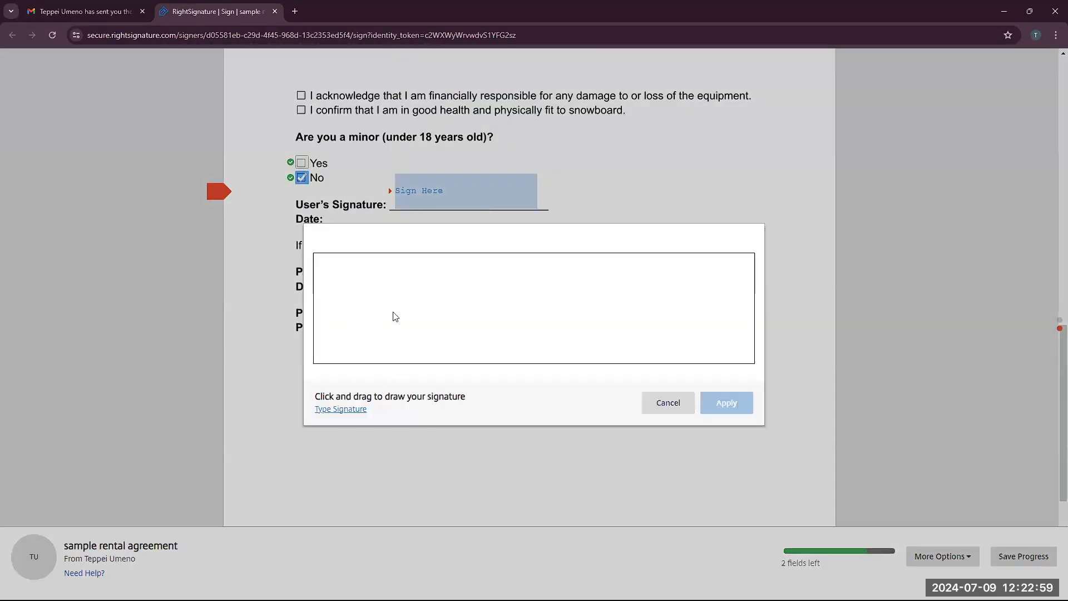
pyautogui.moveTo(351, 303); pyautogui.dragTo(471, 283)
pyautogui.moveTo(410, 305)
pyautogui.mouseDown()
pyautogui.moveTo(401, 327)
pyautogui.moveTo(462, 305)
pyautogui.moveTo(476, 334)
pyautogui.moveTo(503, 341)
pyautogui.moveTo(527, 330)
pyautogui.moveTo(734, 349)
pyautogui.moveTo(750, 324)
pyautogui.mouseUp()
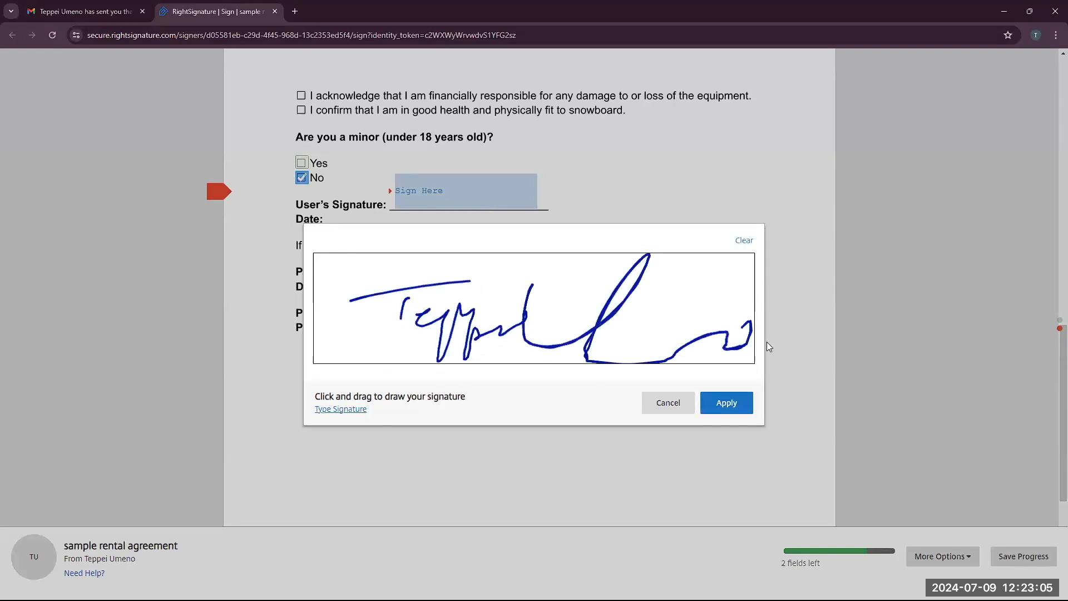
pyautogui.click(726, 402)
# - Sign the Parent/Guardian line with a typed signature of the guardian's name
pyautogui.click(520, 272)
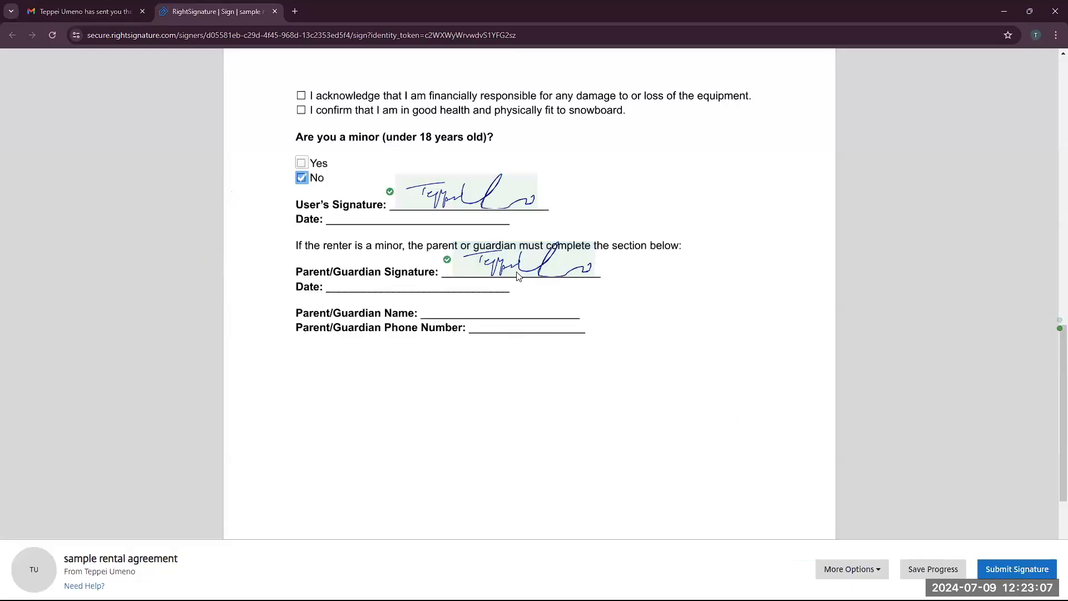
pyautogui.click(483, 257)
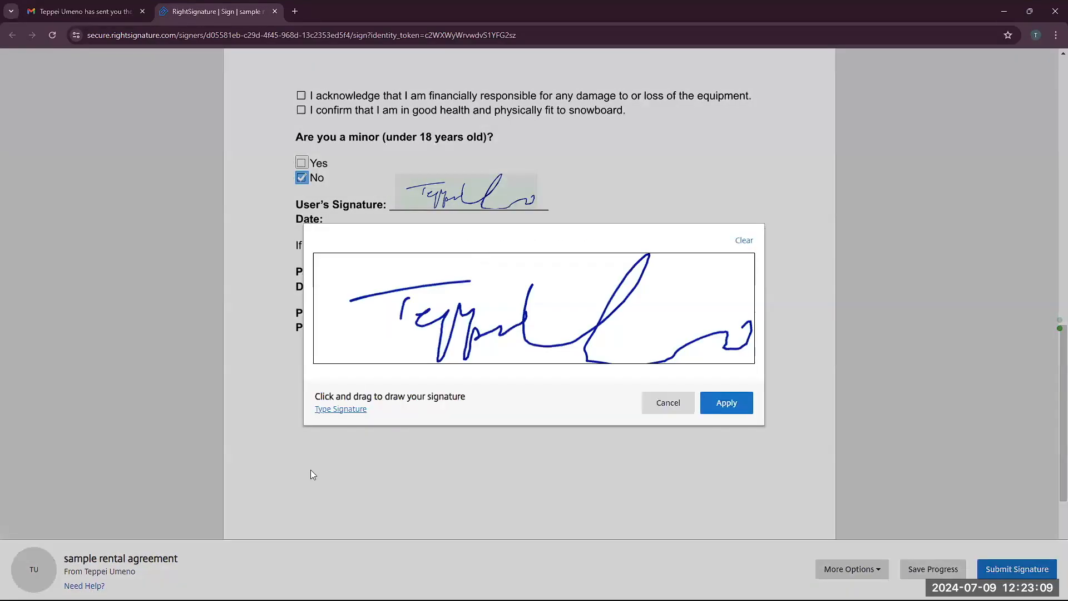
pyautogui.click(322, 408)
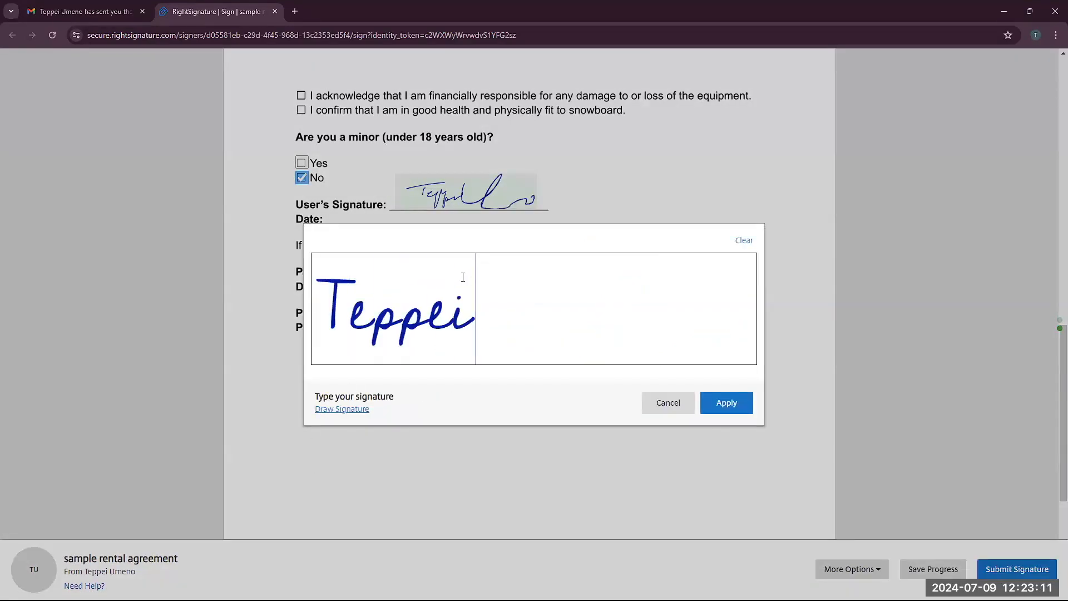
pyautogui.click(723, 401)
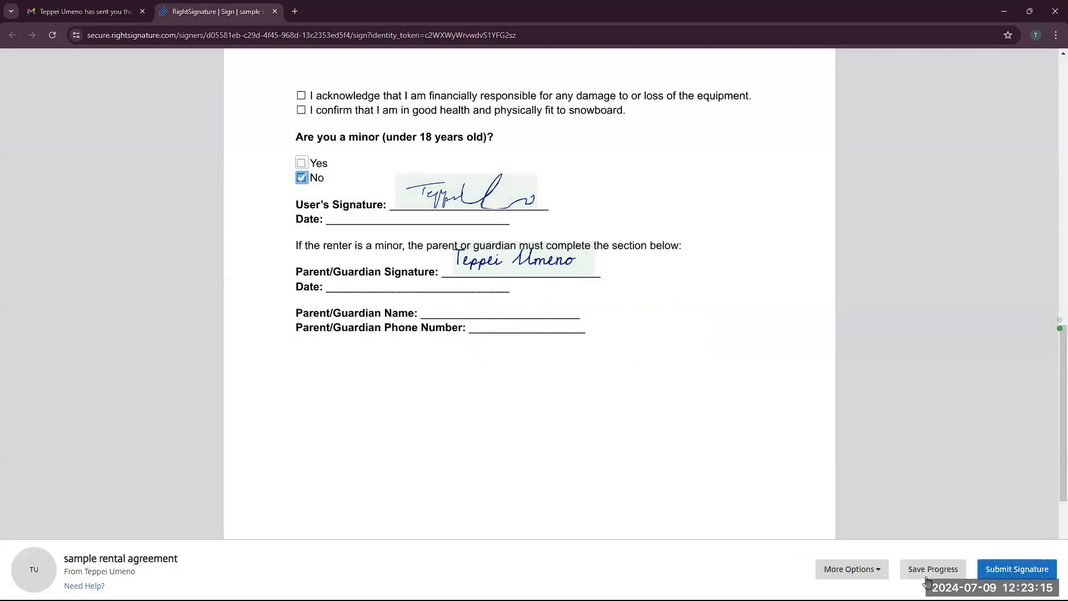
pyautogui.click(865, 573)
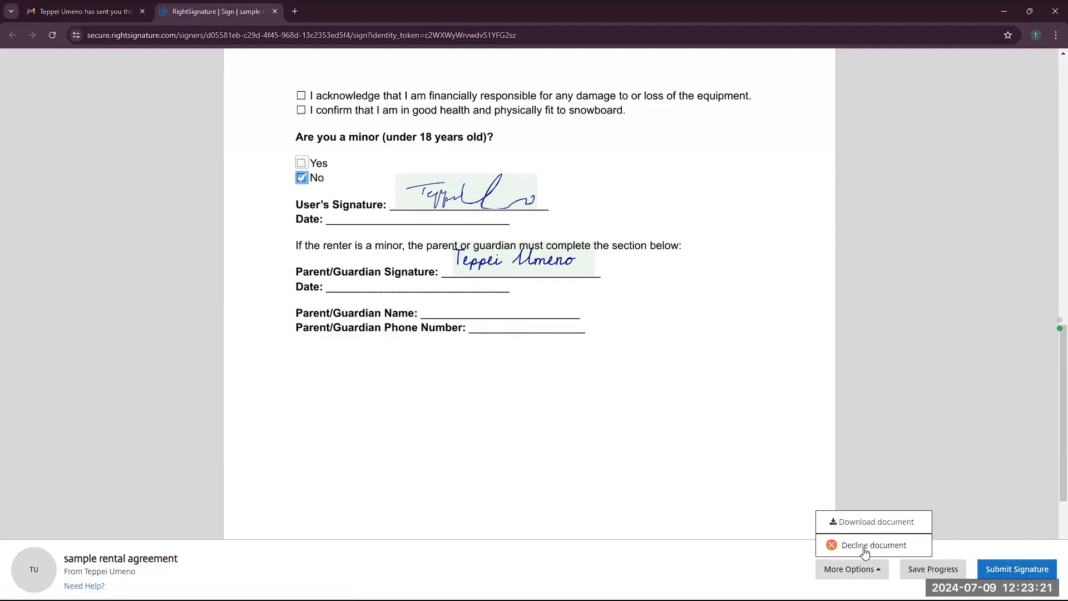
pyautogui.click(974, 550)
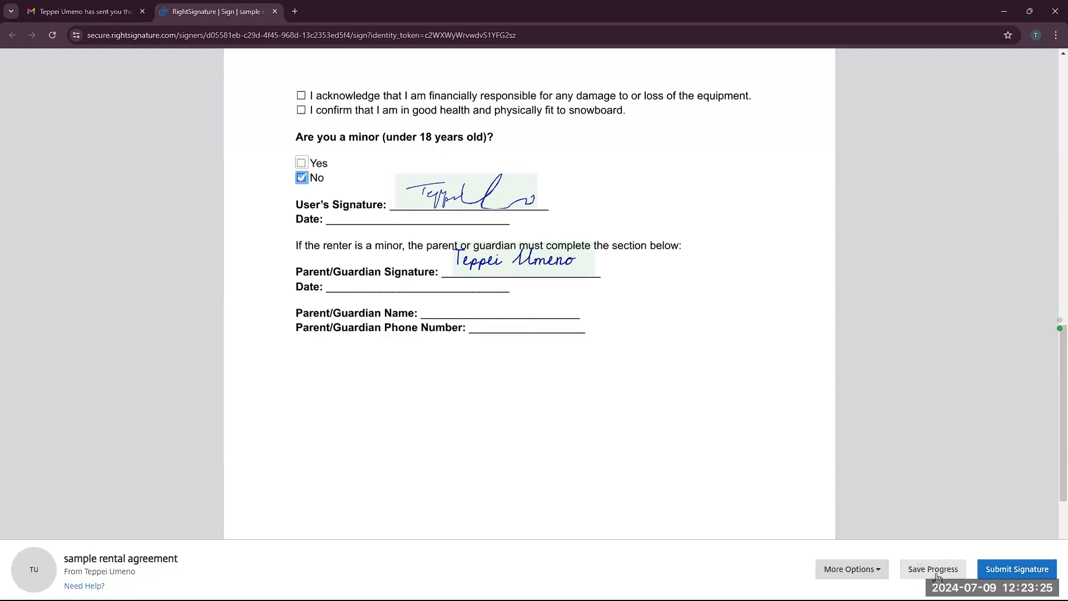
# - Submit and confirm the signatures, then close the RightSignature window to return to ShareFile
pyautogui.click(1035, 574)
pyautogui.click(1005, 540)
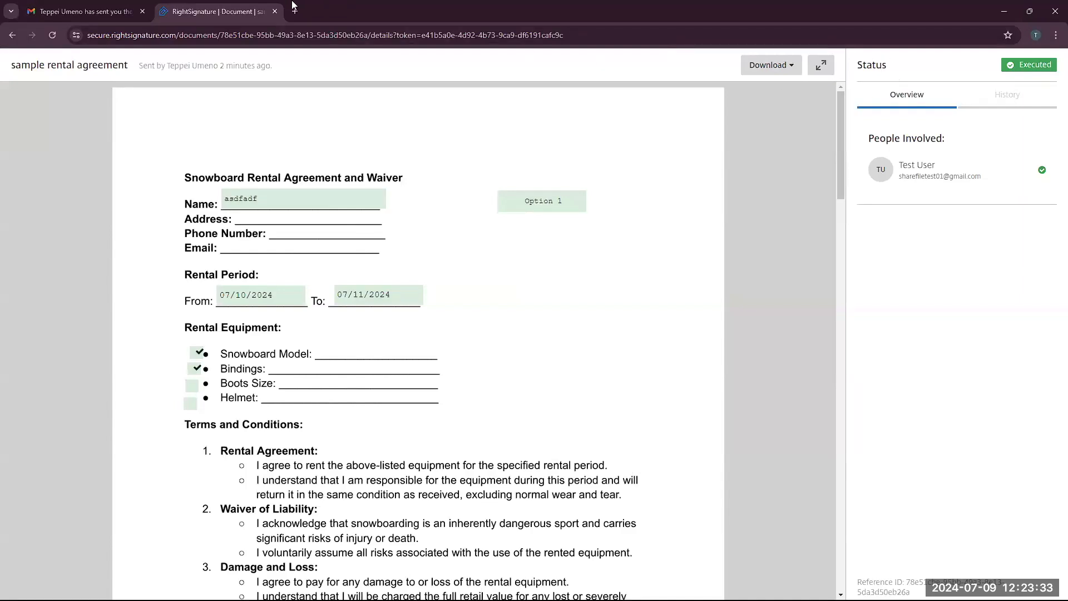
pyautogui.click(1003, 11)
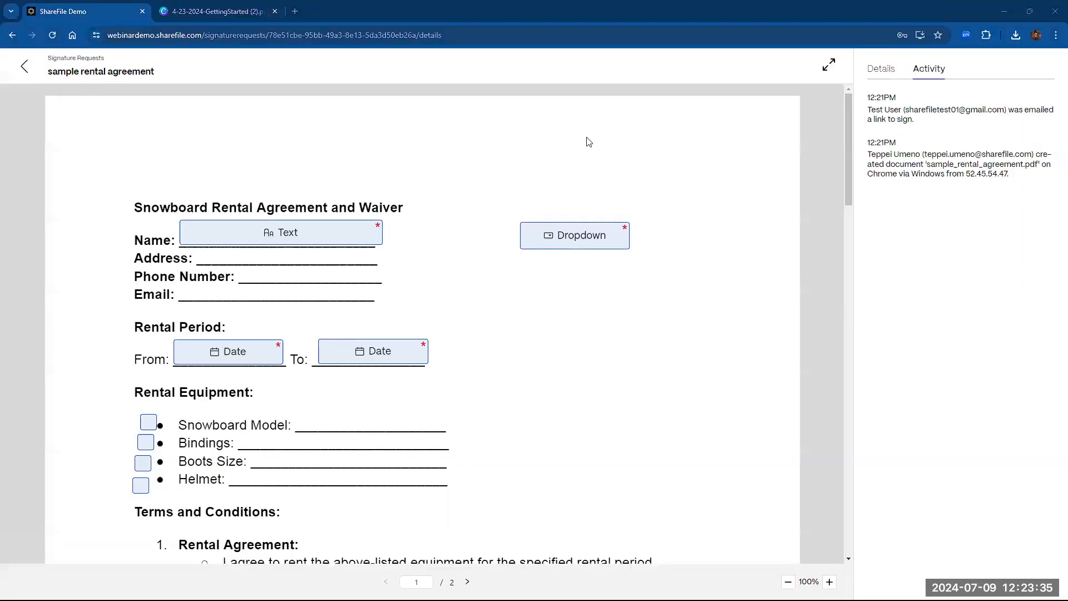
# - Reload the request, review its Activity history and signature certificate, then return to Signature requests
pyautogui.click(53, 35)
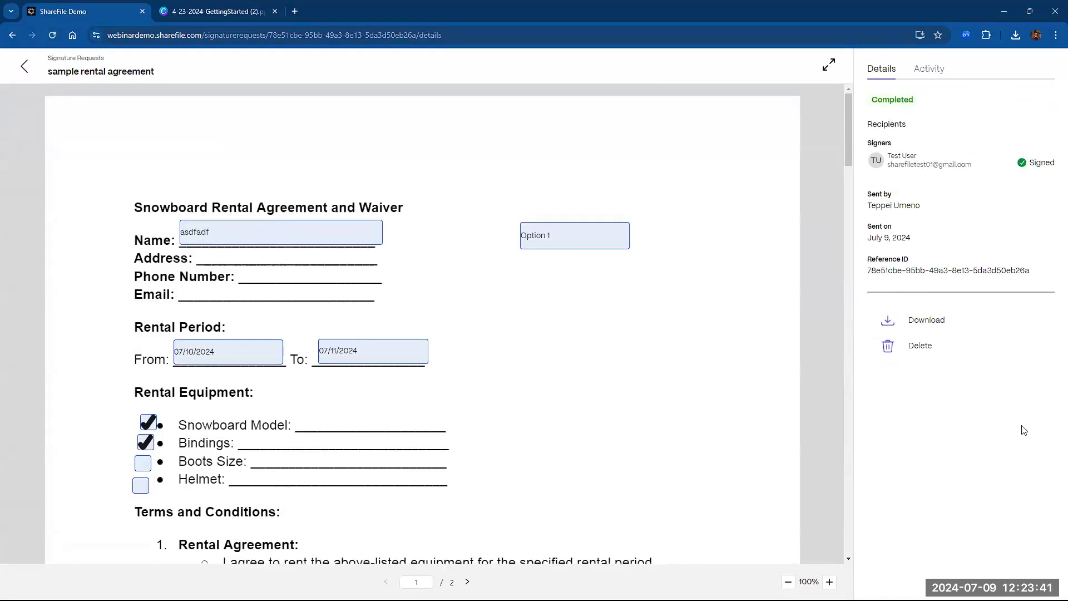
pyautogui.click(927, 70)
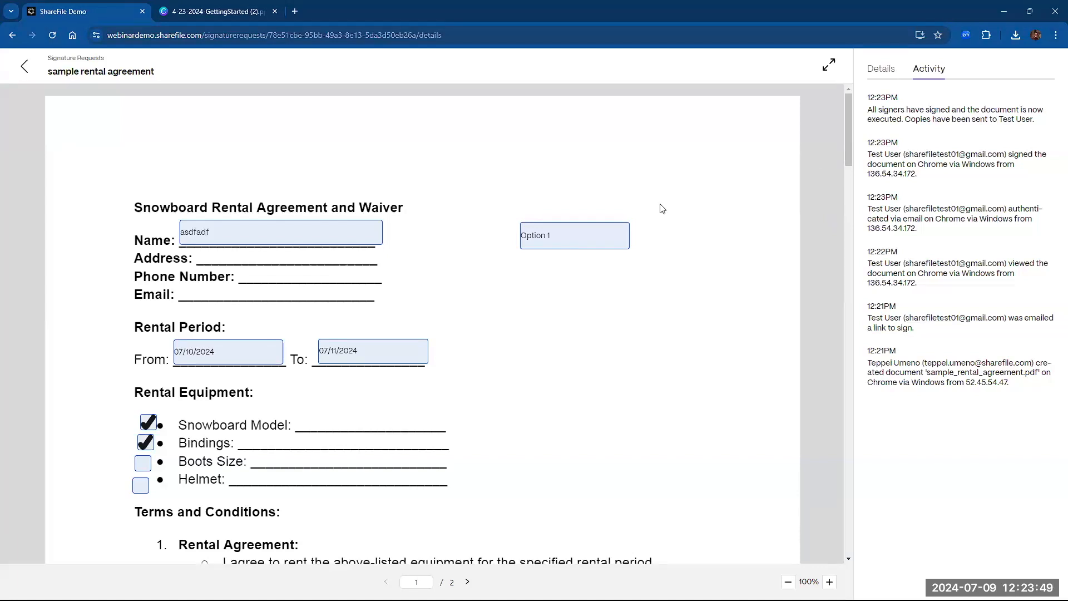
pyautogui.scroll(-6, 844, 138)
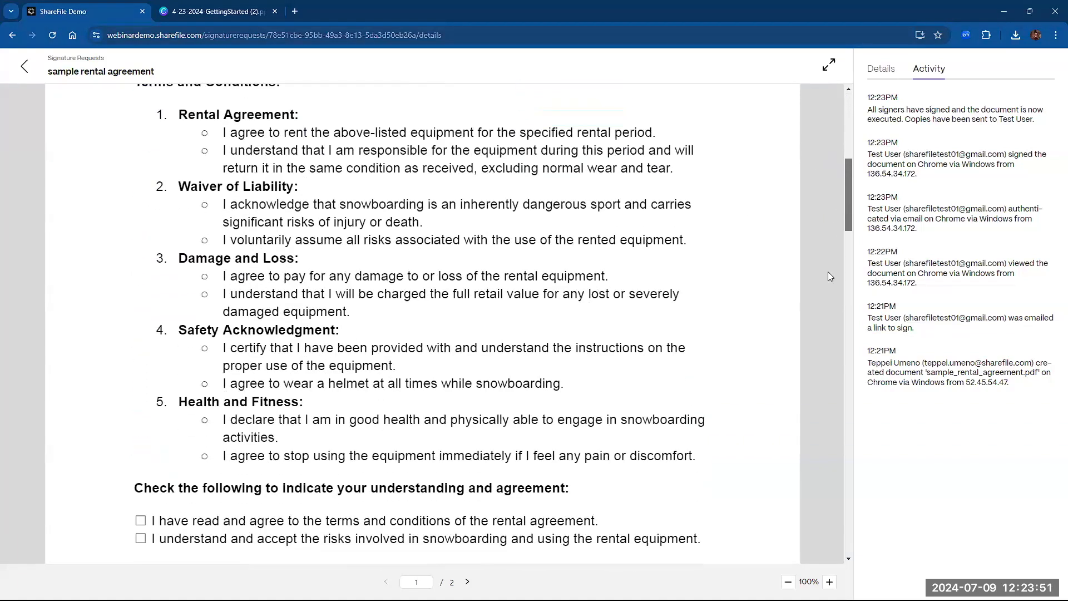
pyautogui.scroll(-10, 829, 277)
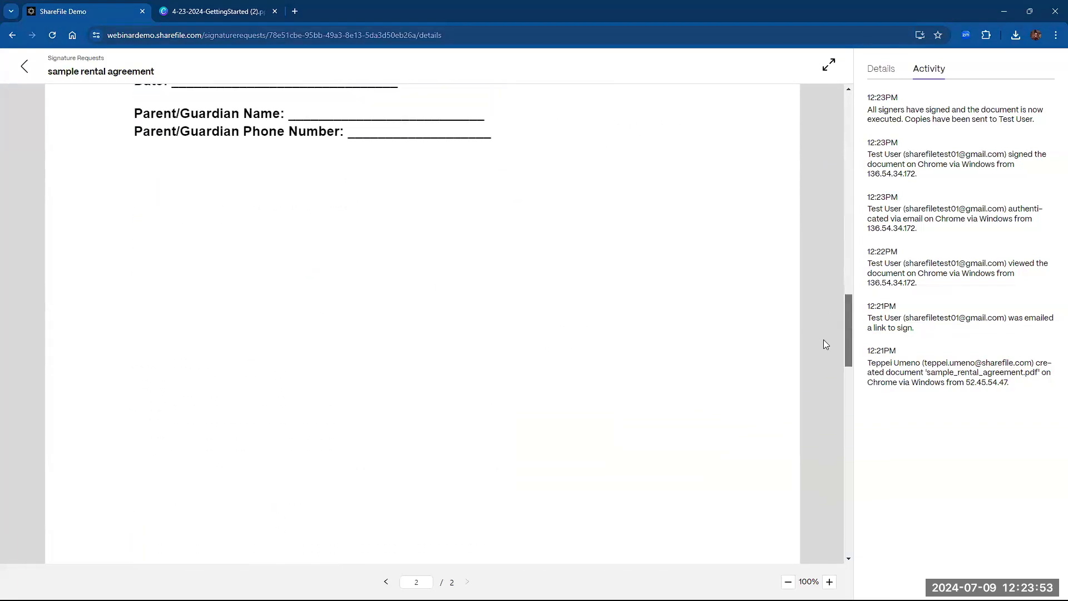
pyautogui.scroll(-8, 823, 344)
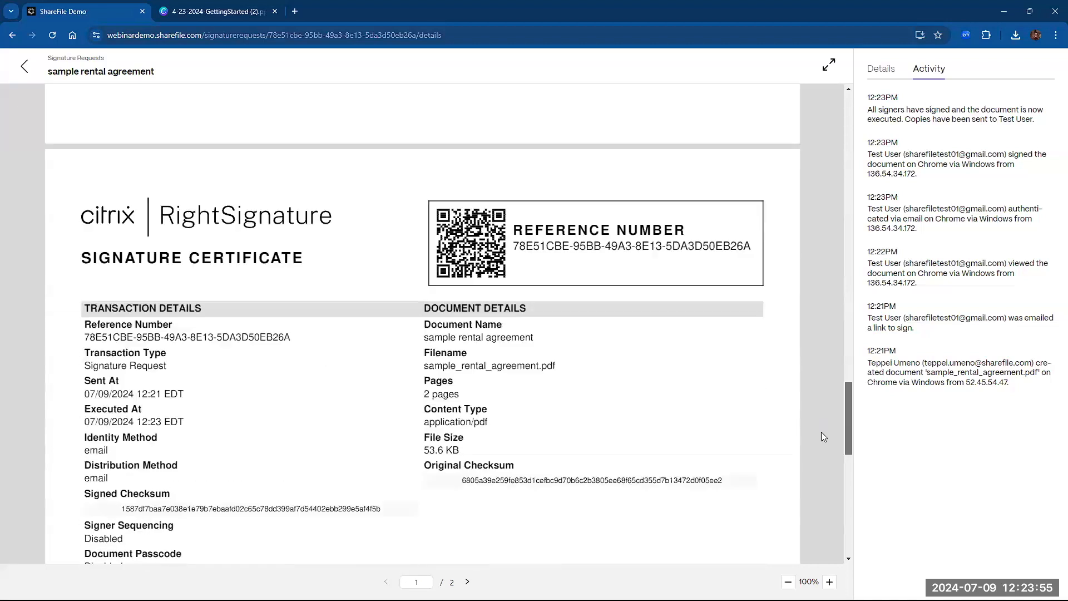
pyautogui.scroll(-2, 824, 437)
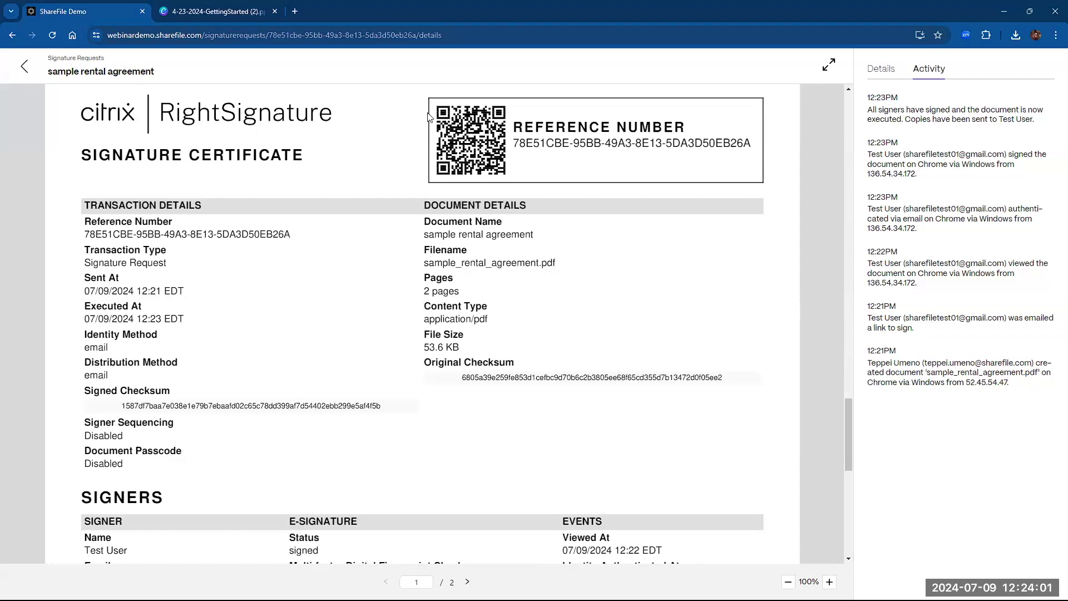
pyautogui.click(24, 66)
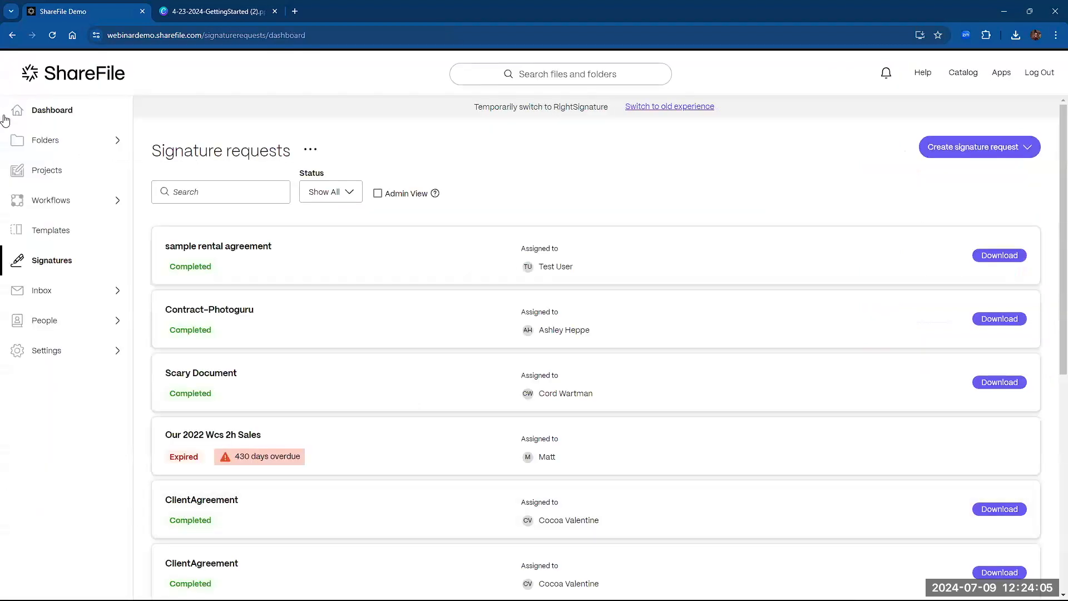
# - Open the signed certificate PDF in Shared Folders > Rental Agreements and review its page-3 signature certificate
pyautogui.click(44, 141)
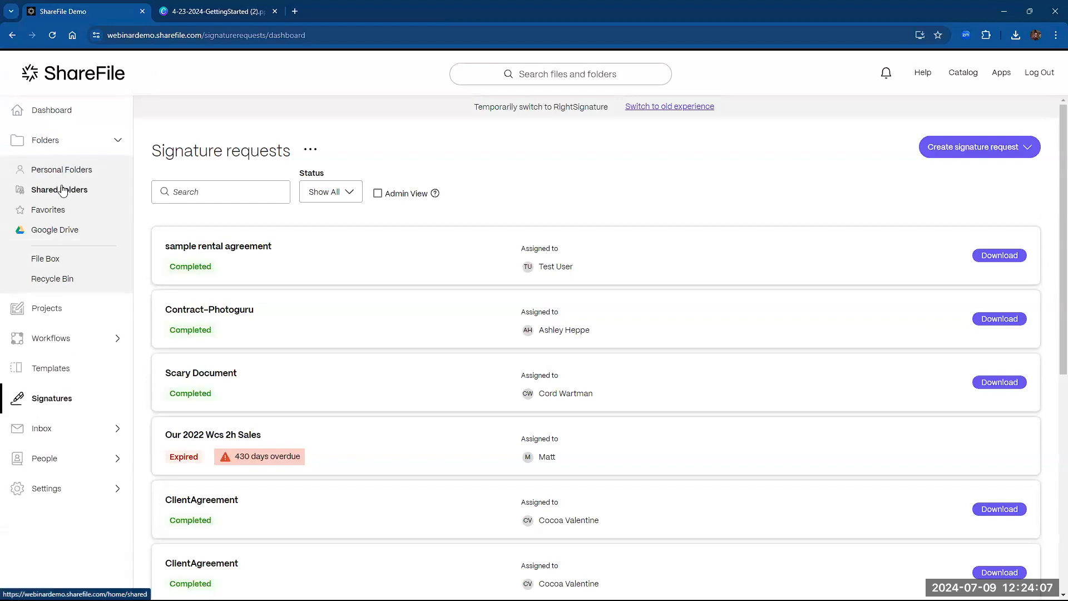
pyautogui.click(63, 190)
pyautogui.click(343, 255)
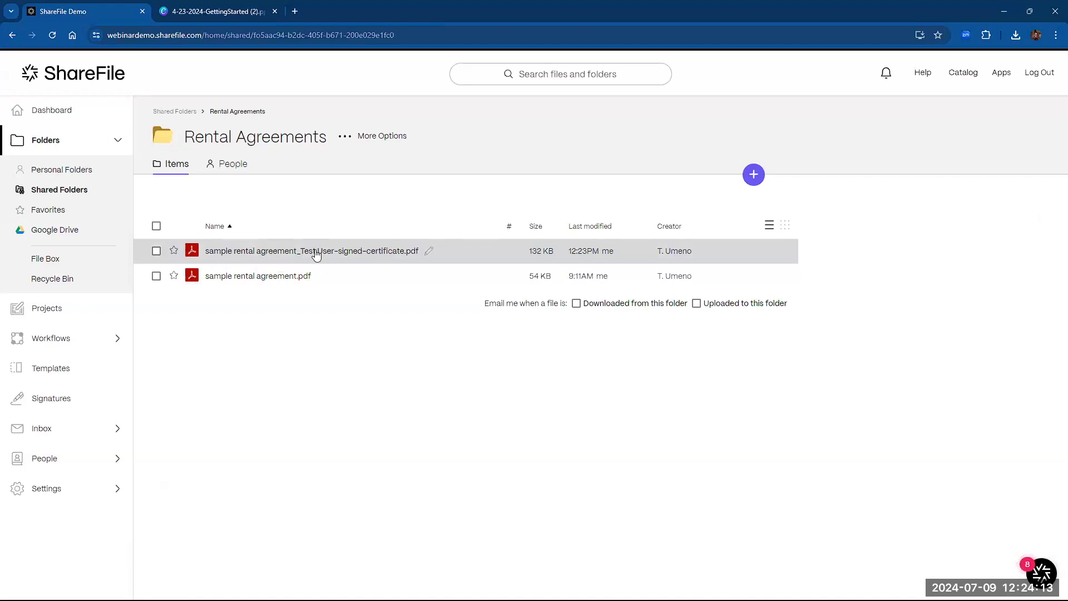
pyautogui.click(334, 251)
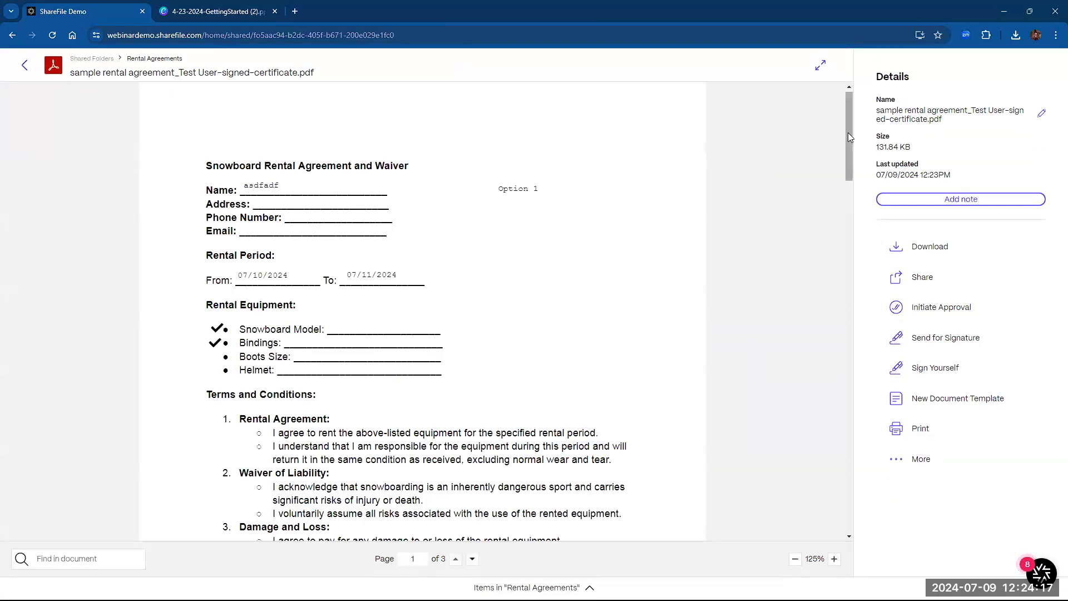
pyautogui.moveTo(847, 132)
pyautogui.mouseDown()
pyautogui.moveTo(846, 431)
pyautogui.moveTo(821, 425)
pyautogui.mouseUp()
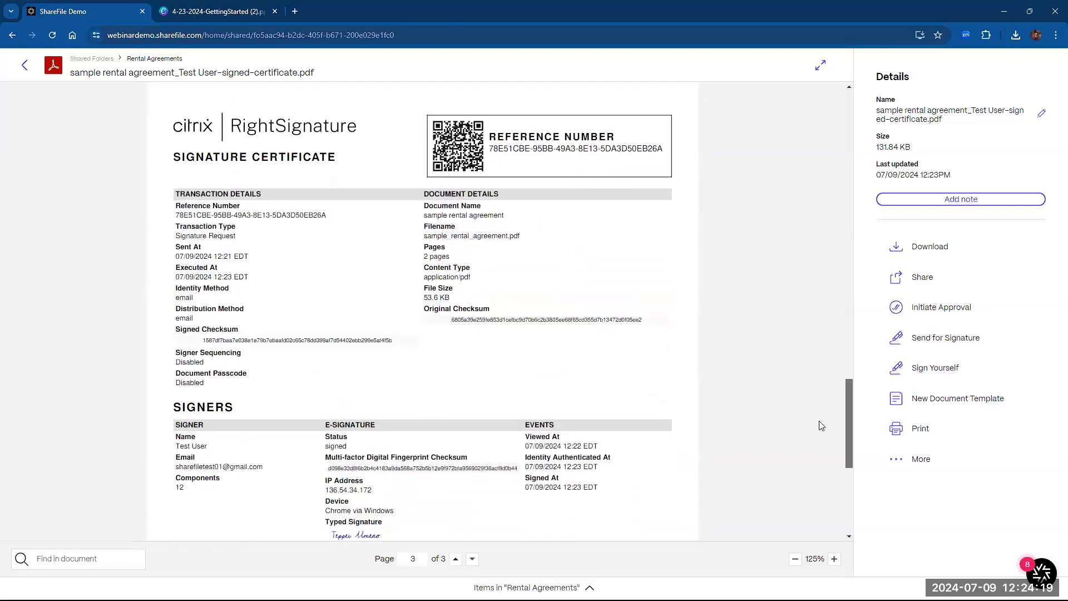
pyautogui.click(22, 65)
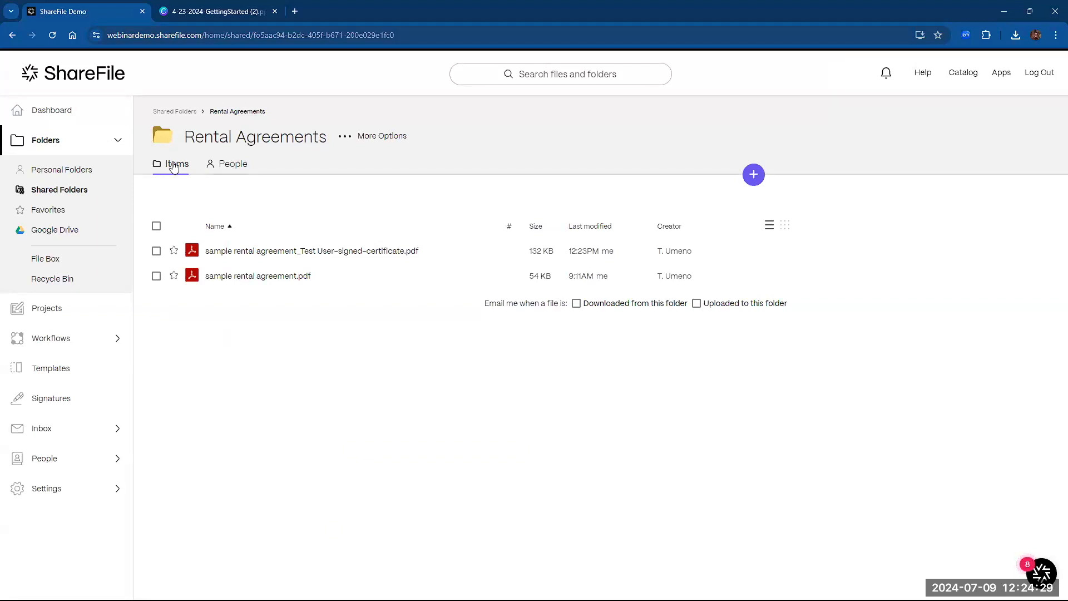
# - On the Rental Agreements People tab, start Add People to Folder
pyautogui.click(227, 170)
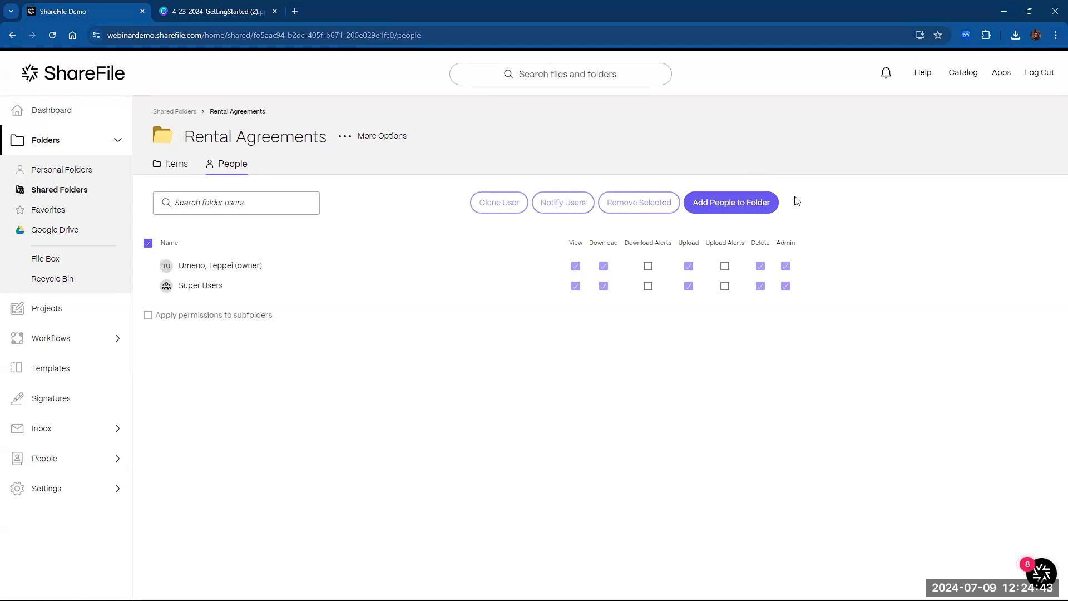
pyautogui.click(721, 205)
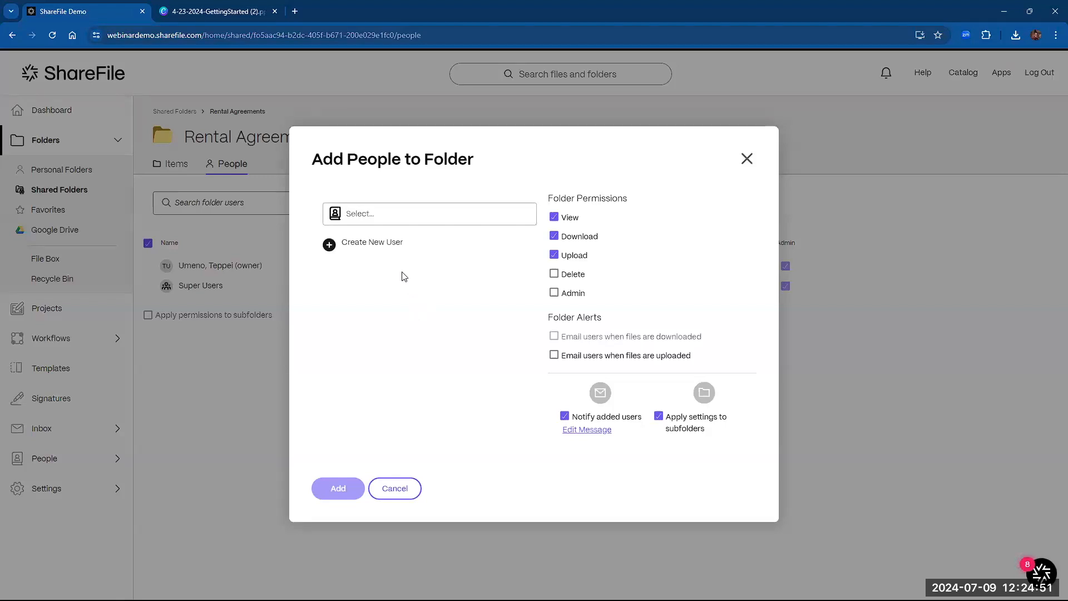
# - Create a new user with the test e-mail address, first name Test and last name User
pyautogui.click(329, 246)
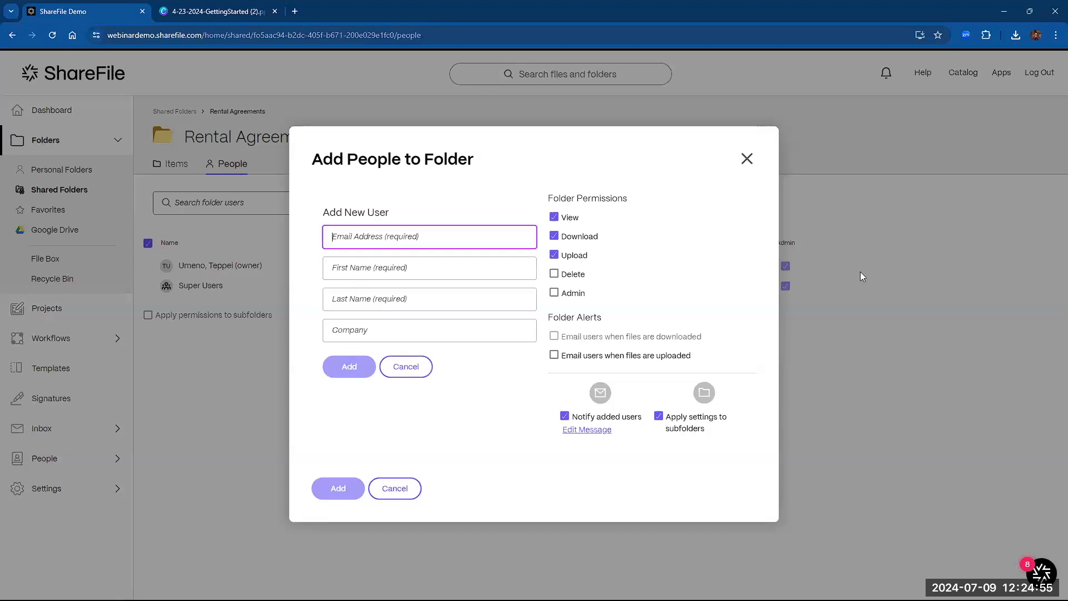
pyautogui.press('BackSpace')
pyautogui.press('BackSpace')
pyautogui.press('BackSpace')
pyautogui.press('BackSpace')
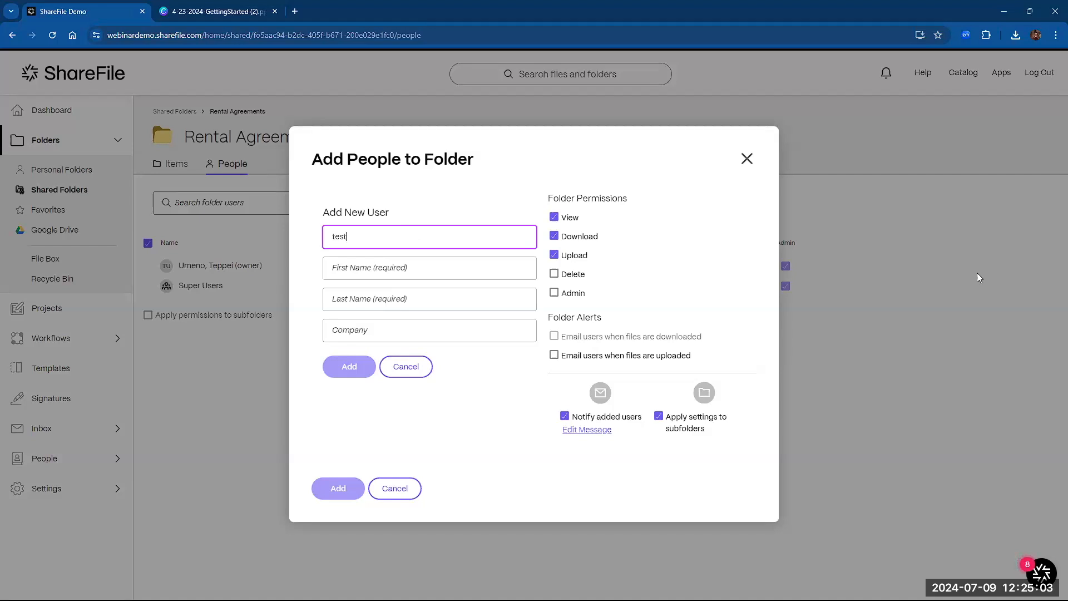
pyautogui.press('Tab')
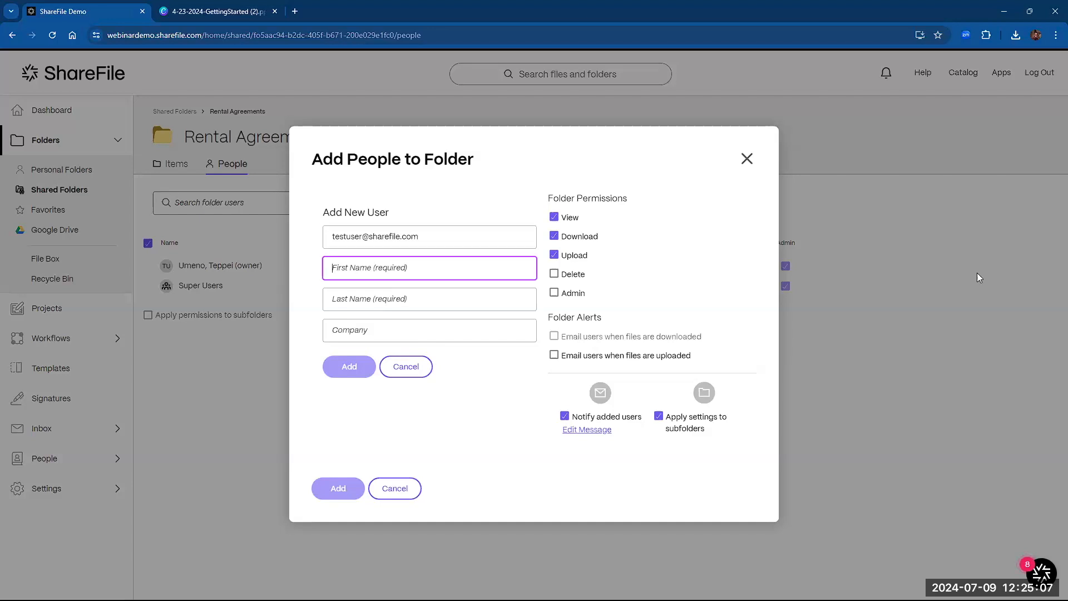
pyautogui.press('Tab')
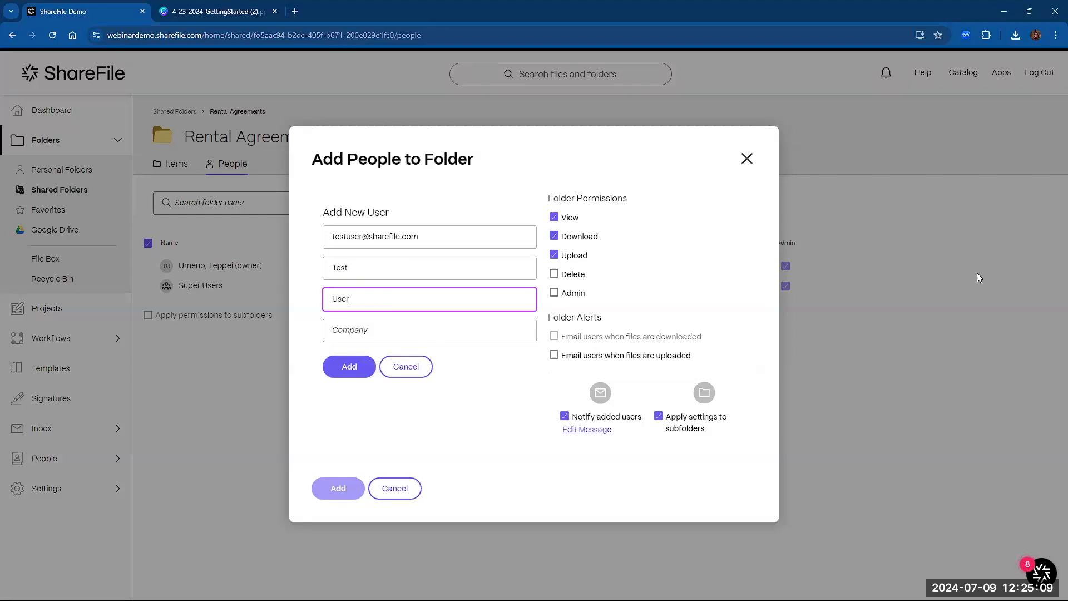
# - Add the new Test User to Rental Agreements with View, Download and Upload permissions
pyautogui.click(641, 223)
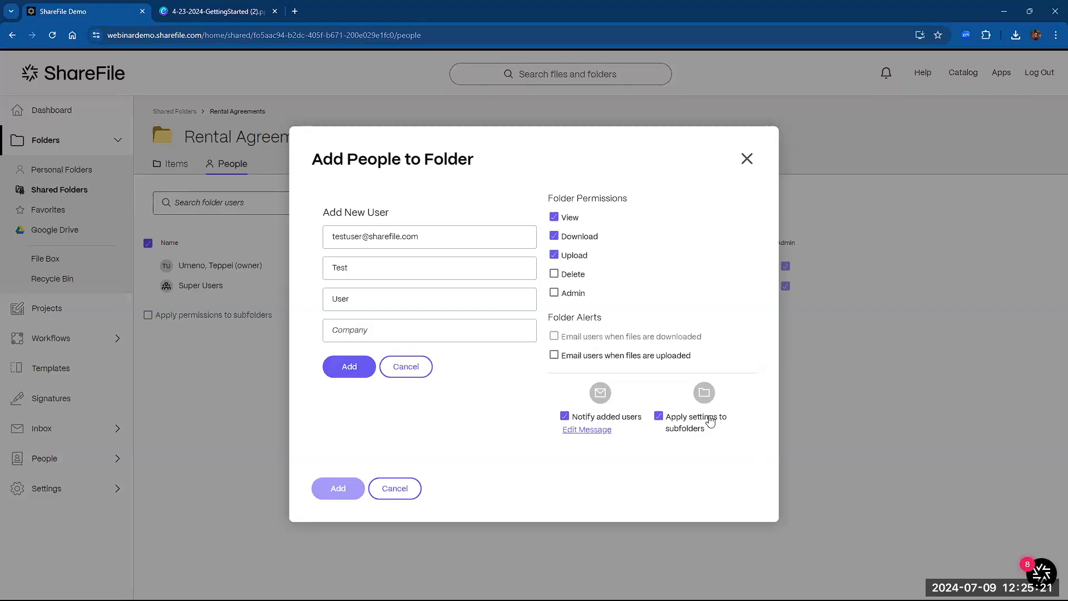
pyautogui.click(353, 369)
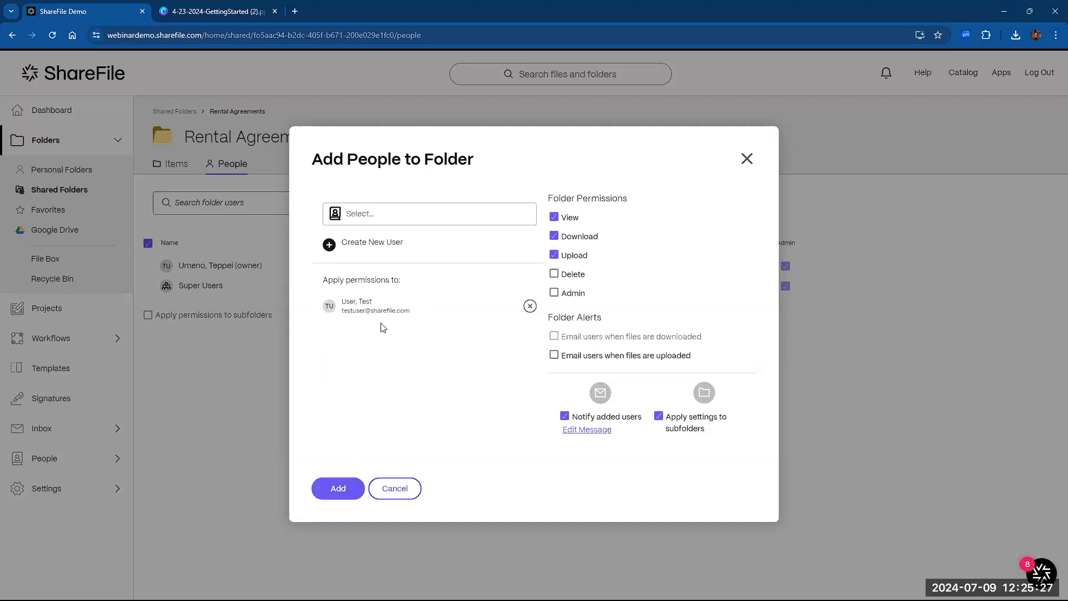
pyautogui.click(336, 488)
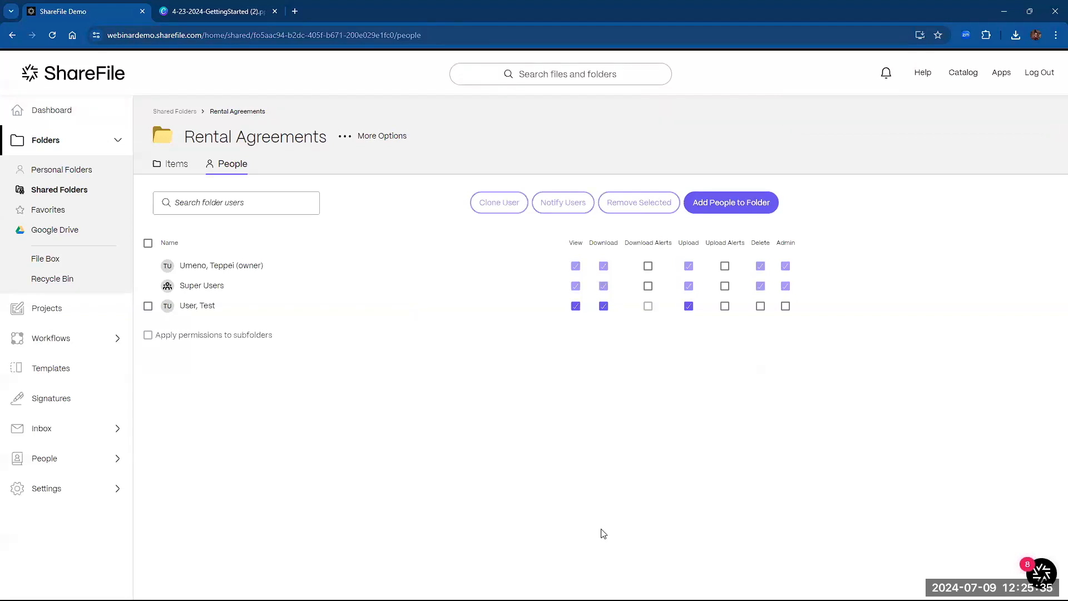
# - Remove Test User from Rental Agreements, applying the change to subfolders as well
pyautogui.click(148, 306)
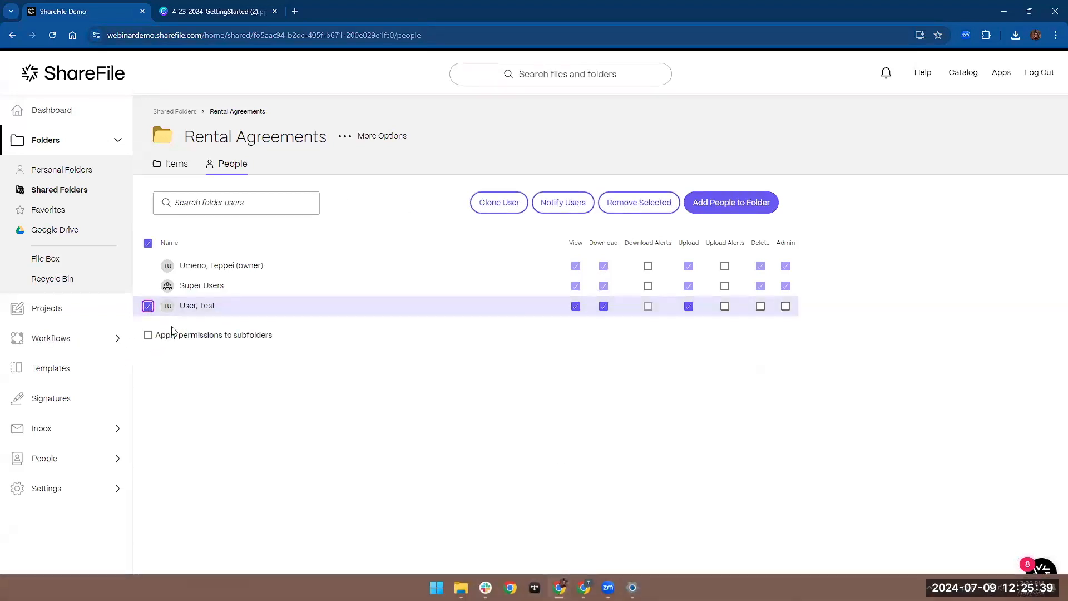
pyautogui.click(148, 335)
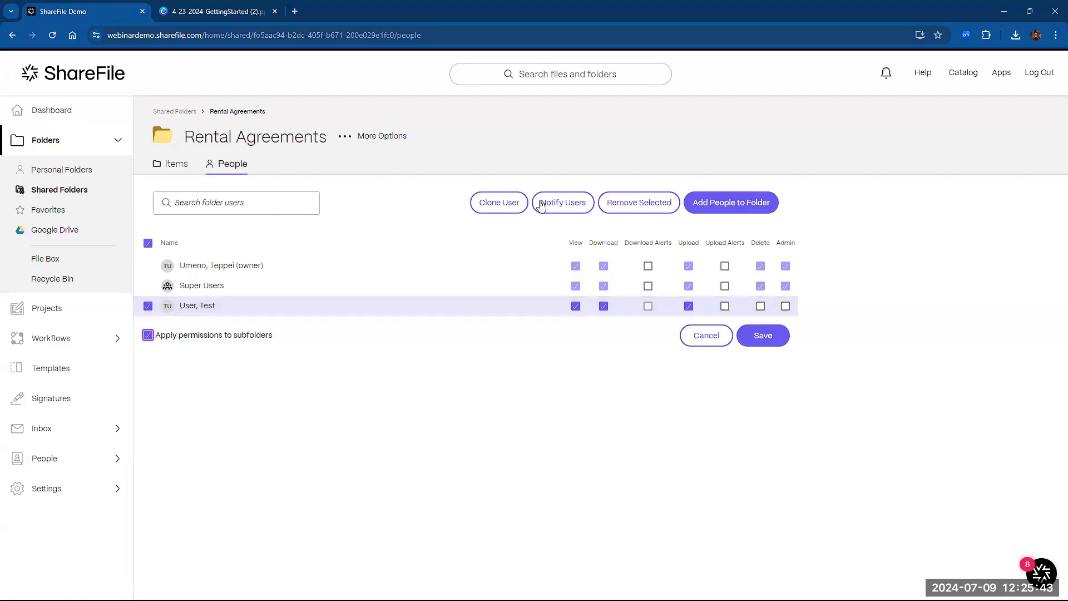
pyautogui.click(652, 202)
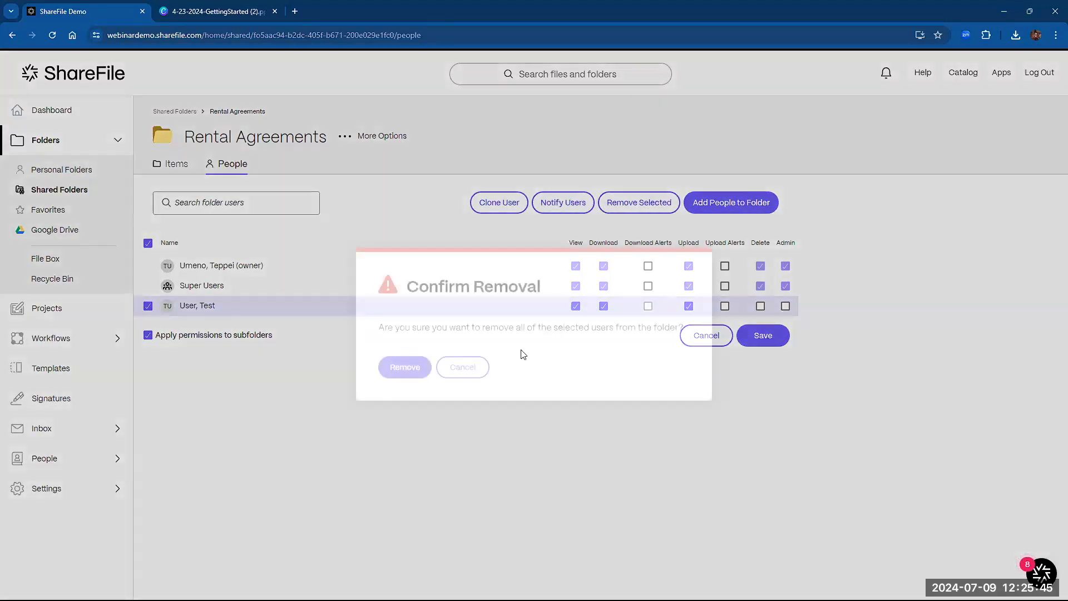
pyautogui.click(399, 378)
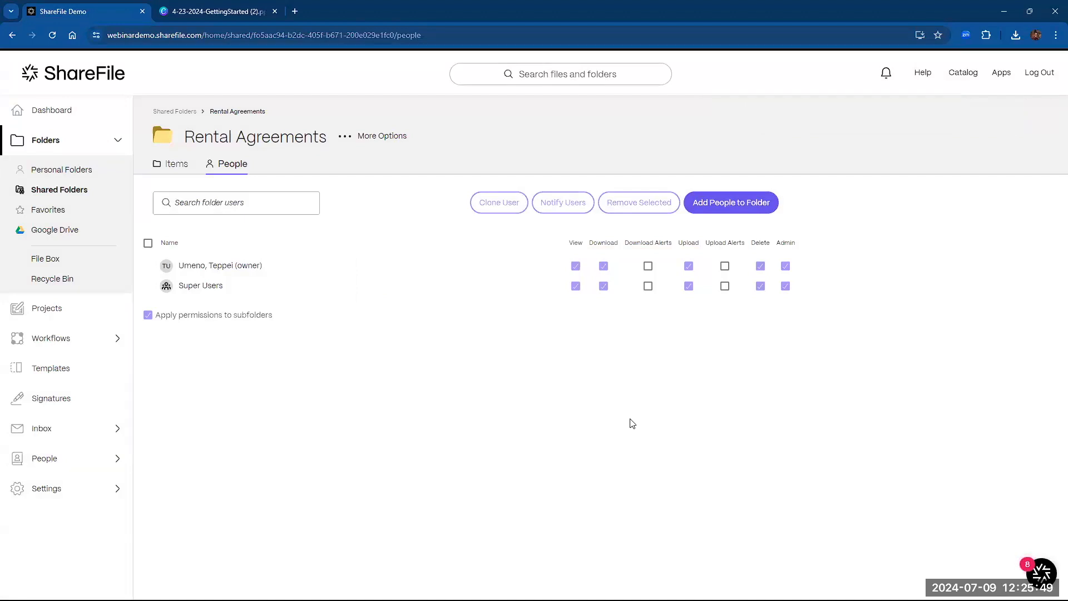
pyautogui.moveTo(190, 10); pyautogui.dragTo(1065, 556)
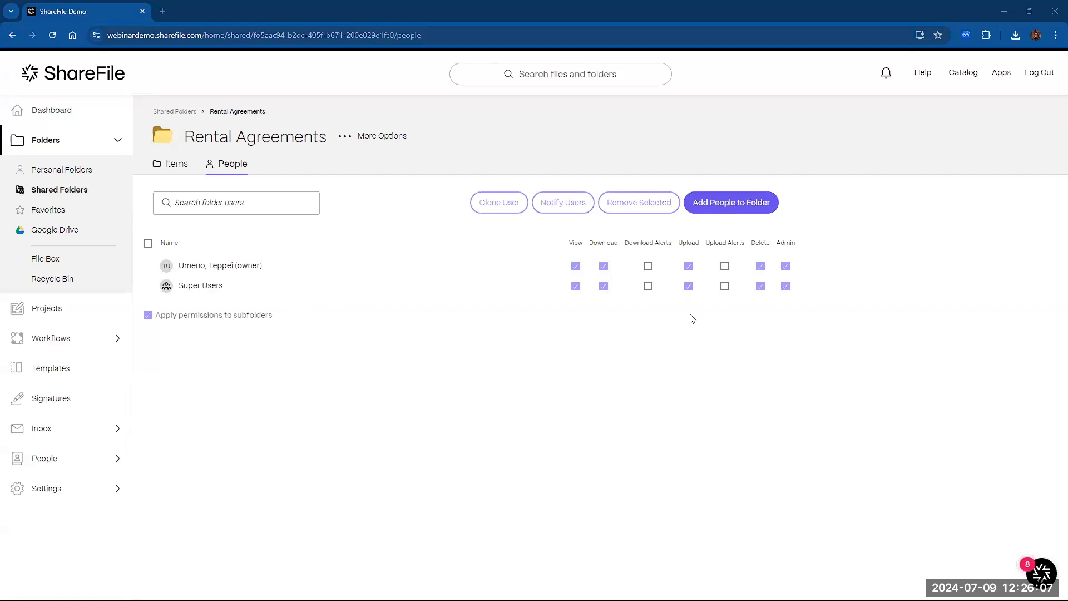
# - Return to the Dashboard and briefly open the file-sharing shortcut before closing it
pyautogui.click(116, 118)
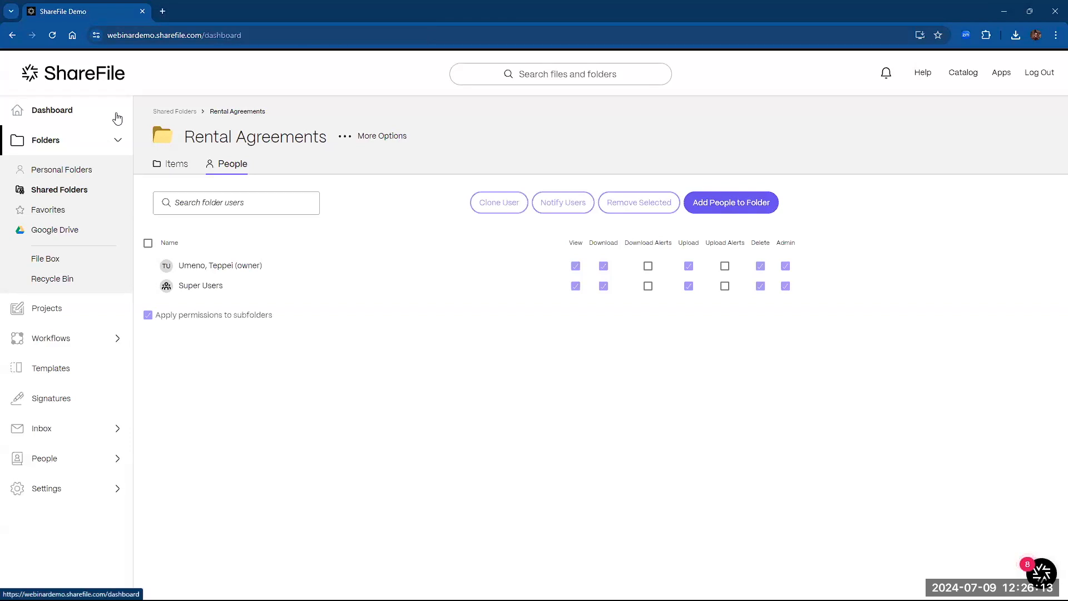
pyautogui.click(670, 214)
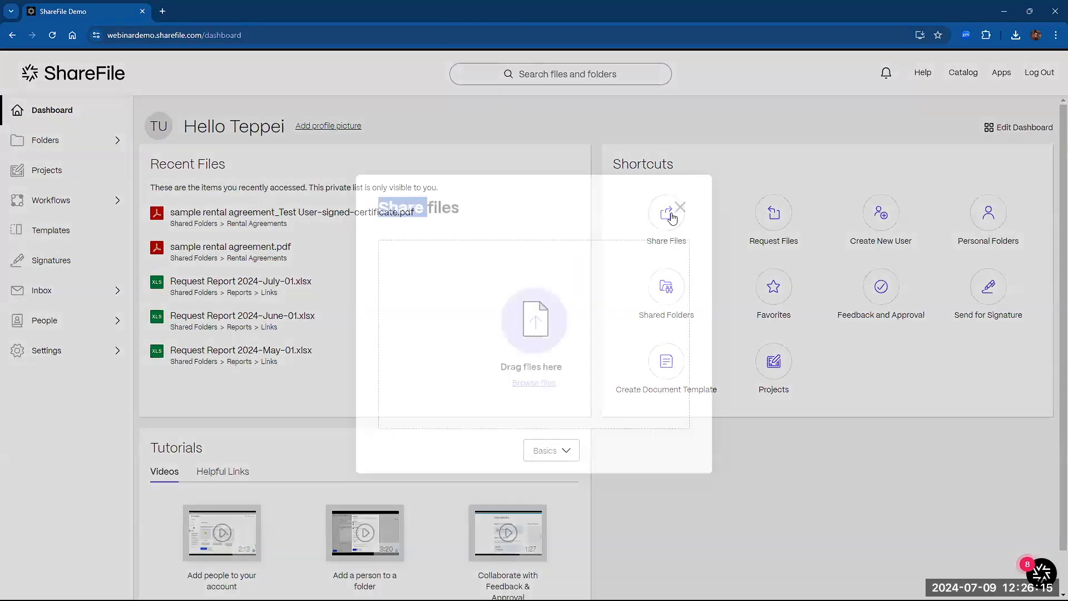
pyautogui.click(679, 207)
# - Draft a file request to the test user's e-mail address, then cancel it unsent
pyautogui.click(762, 227)
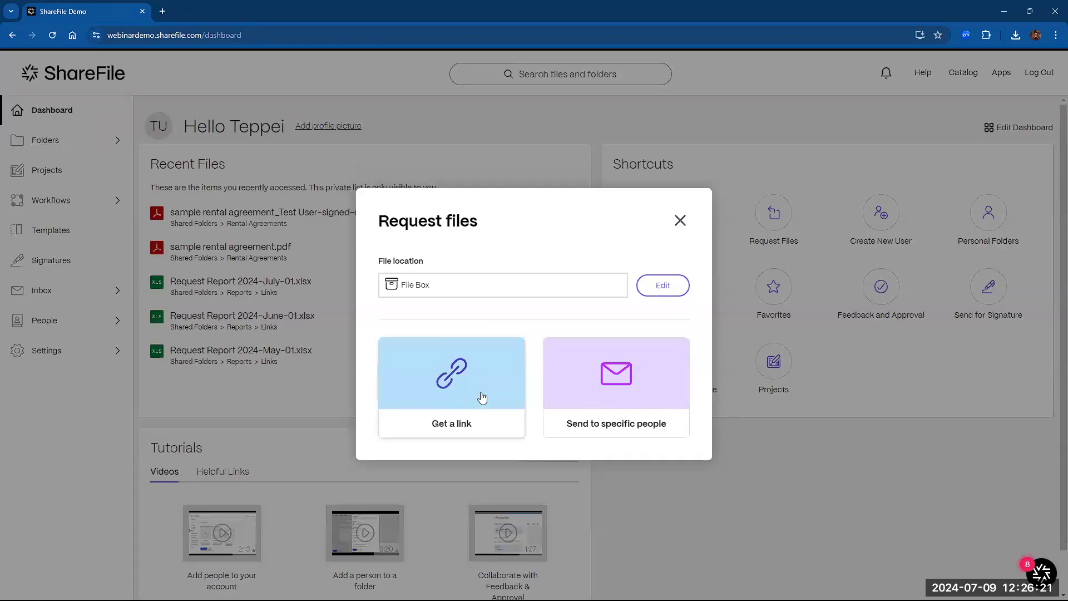
pyautogui.click(662, 393)
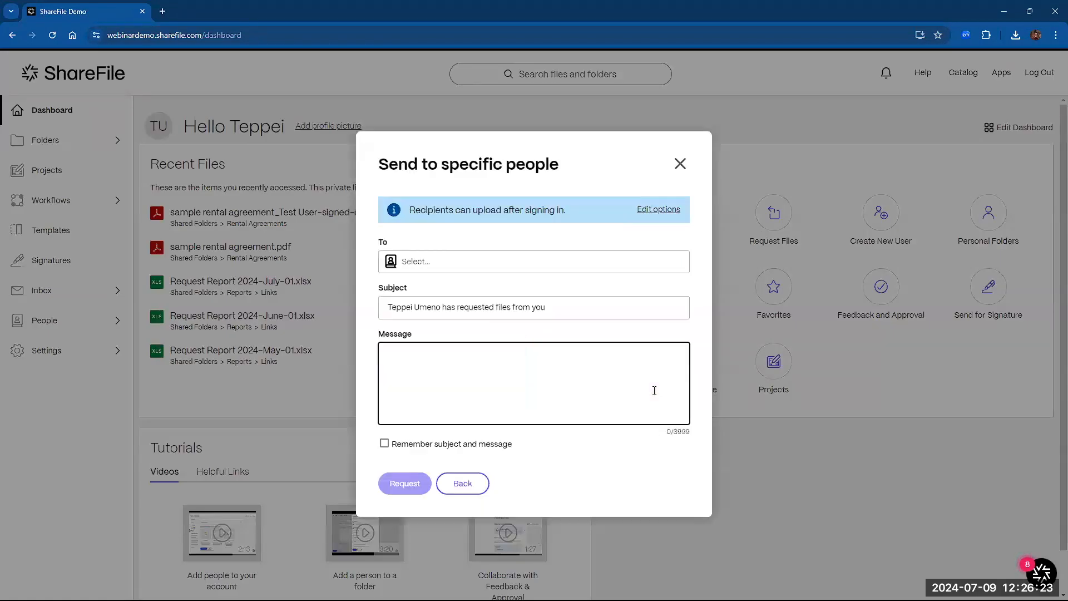
pyautogui.click(473, 264)
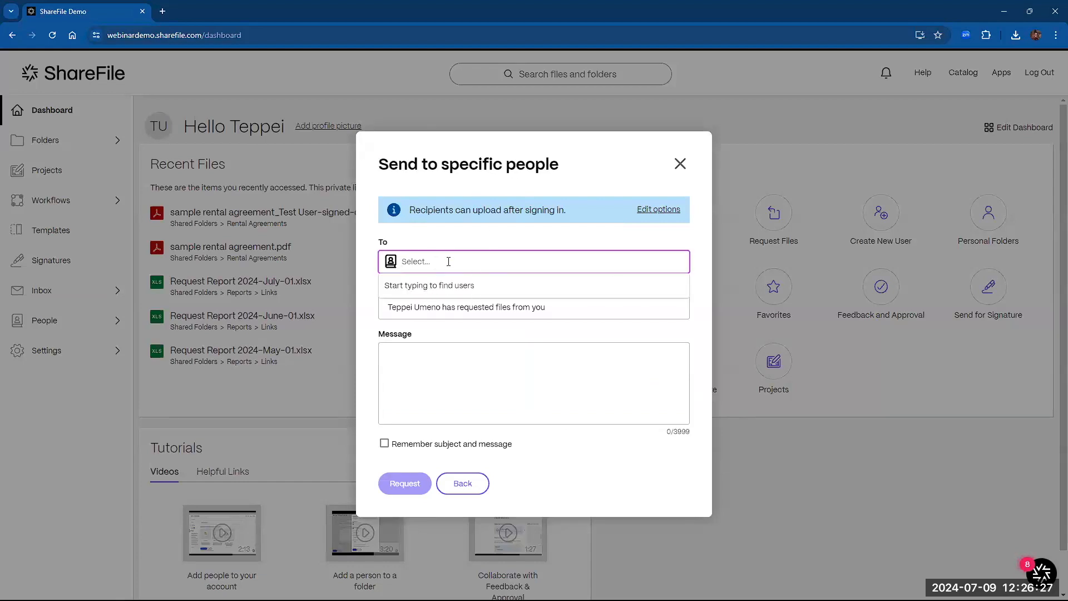
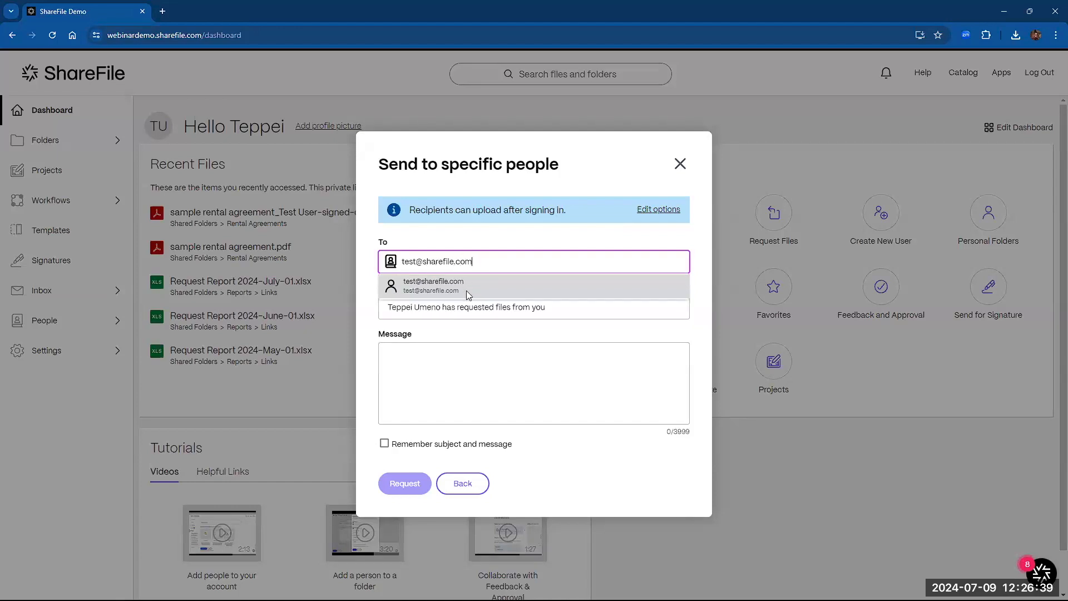
pyautogui.click(433, 285)
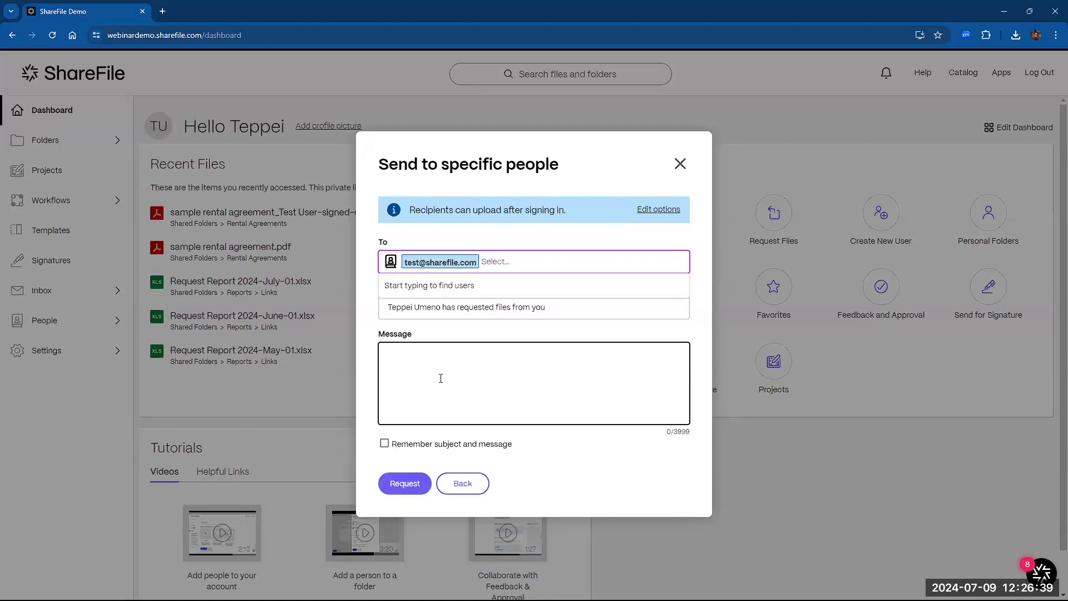
pyautogui.click(431, 357)
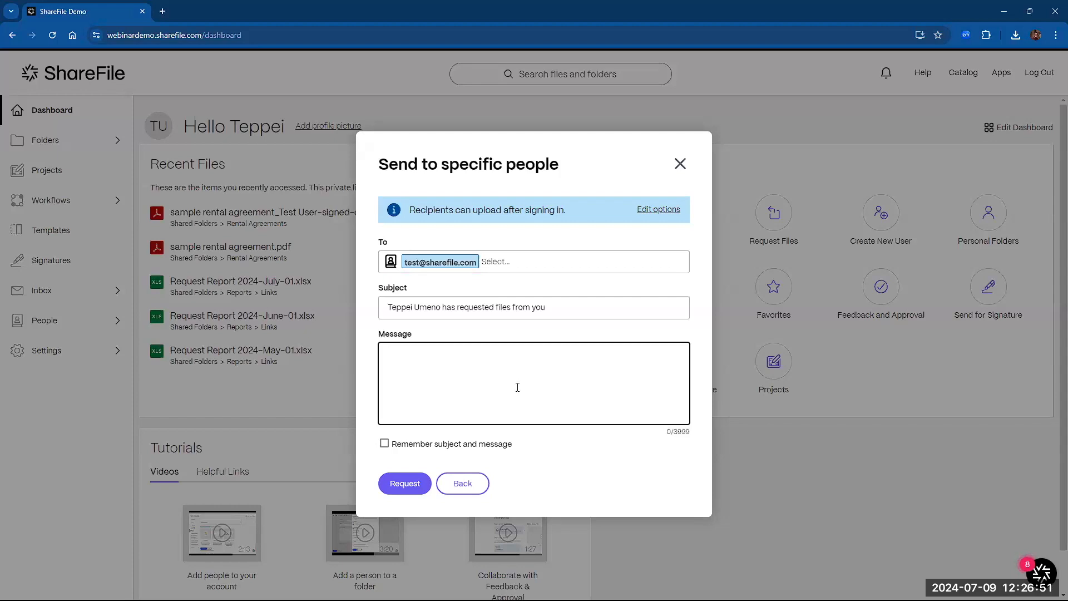
pyautogui.click(683, 166)
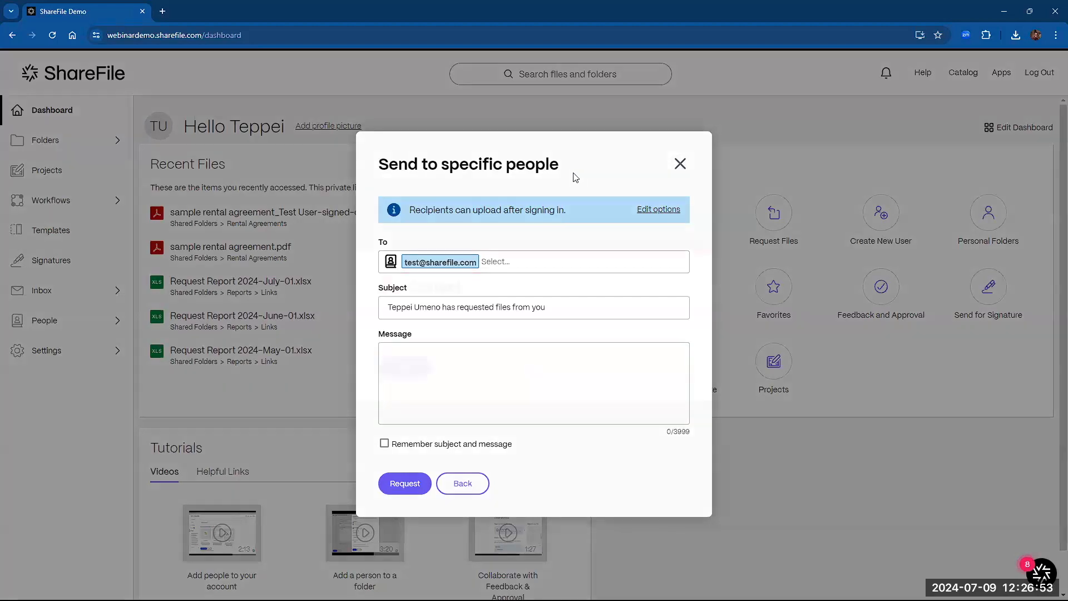
pyautogui.click(404, 370)
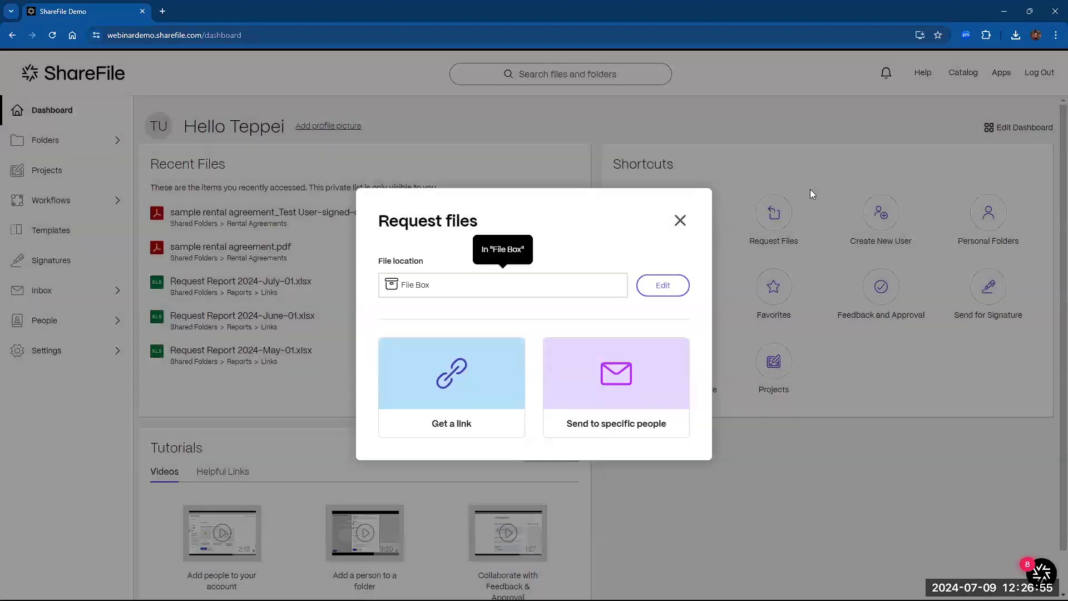
pyautogui.click(680, 220)
pyautogui.click(75, 335)
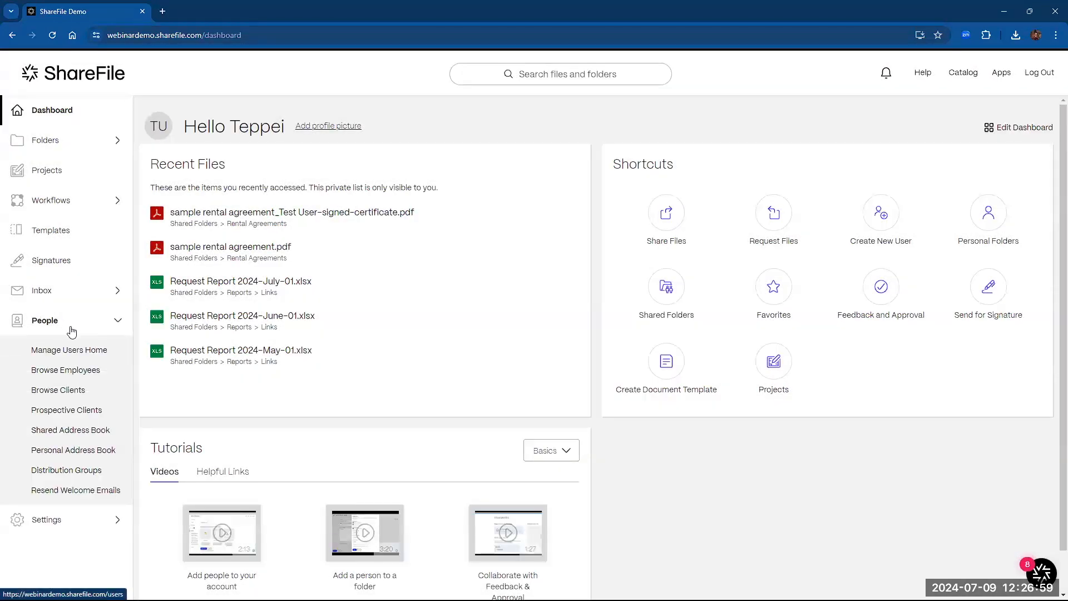
# - Open the Add Client form and add, then remove, two extra client entry blocks
pyautogui.click(60, 391)
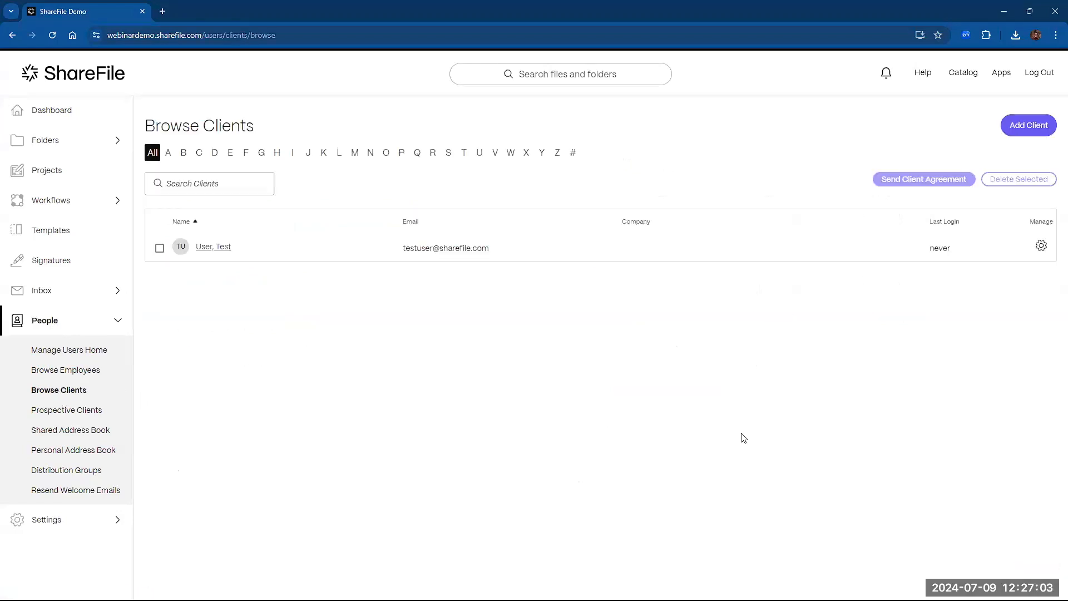
pyautogui.click(1030, 140)
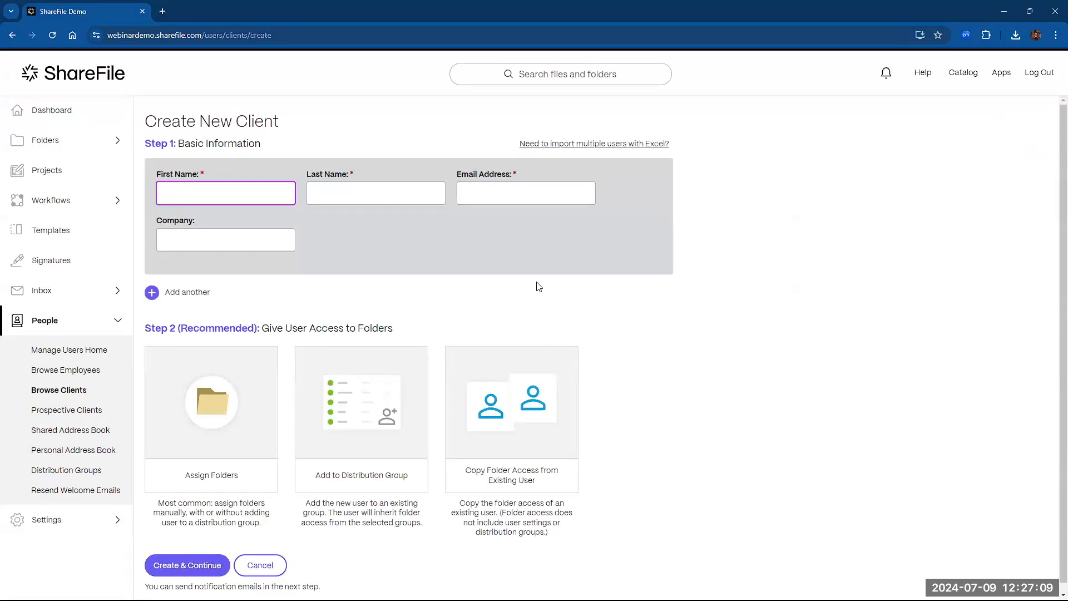
pyautogui.click(152, 292)
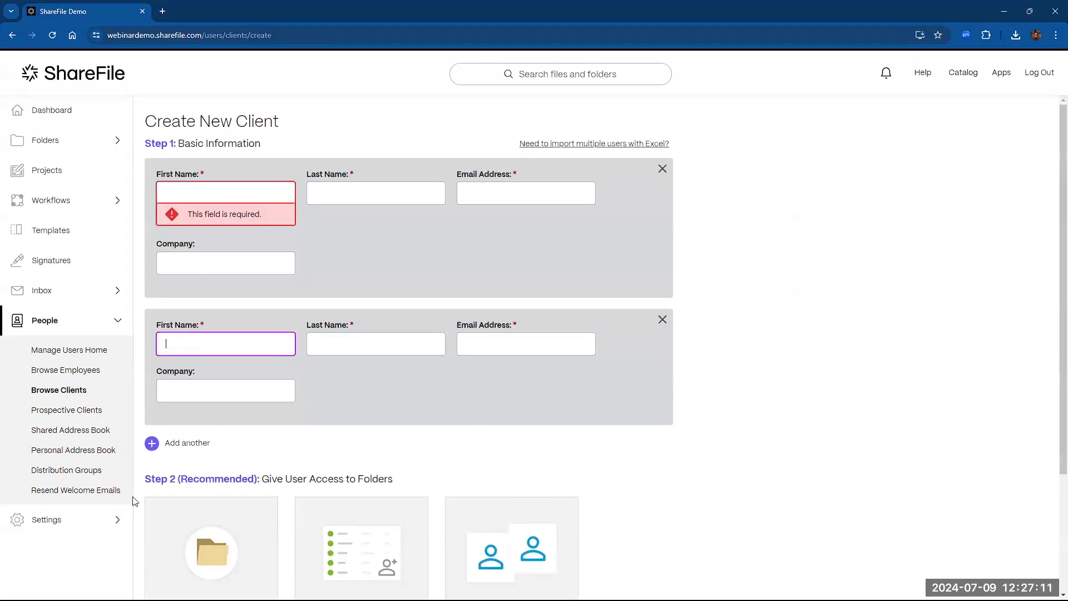
pyautogui.click(152, 442)
pyautogui.scroll(-2, 171, 519)
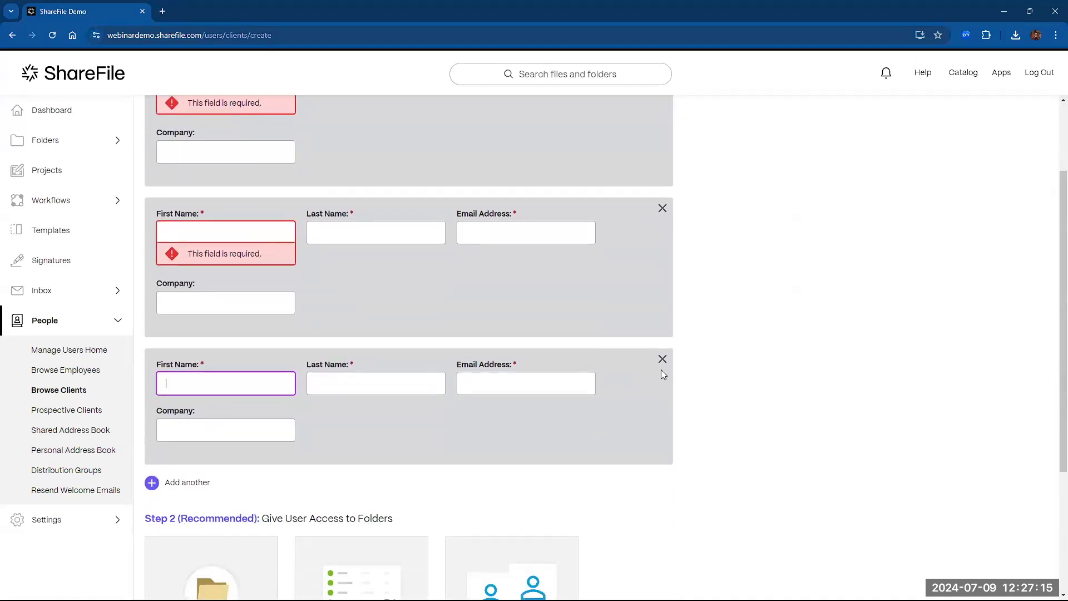
pyautogui.click(662, 360)
pyautogui.scroll(2, 661, 333)
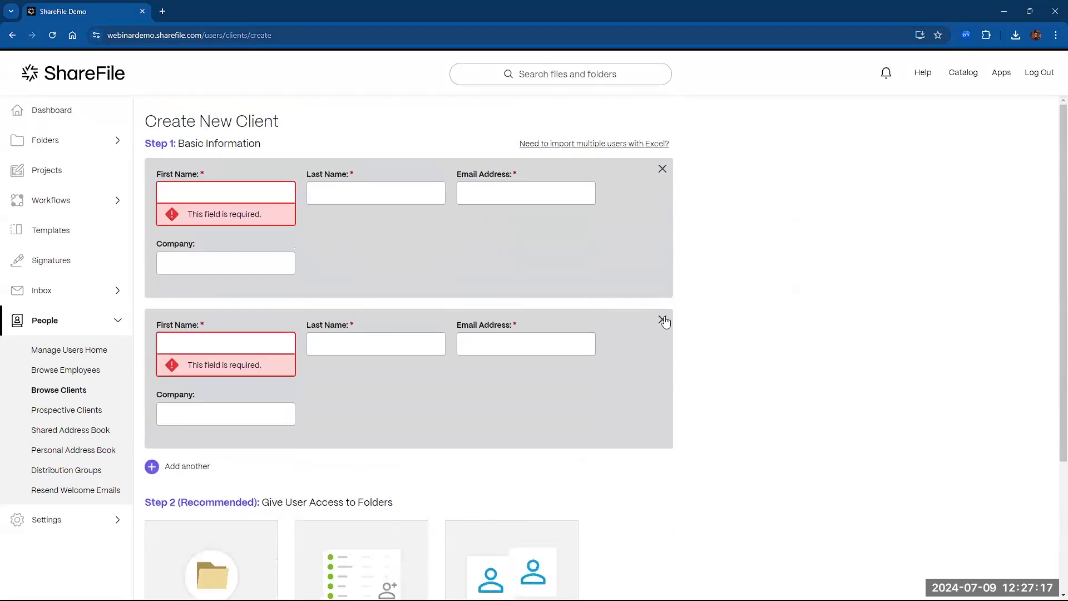
pyautogui.click(662, 321)
# - Look at the Excel bulk-import option, then open Assign Folders and expand Shared Folders
pyautogui.click(576, 144)
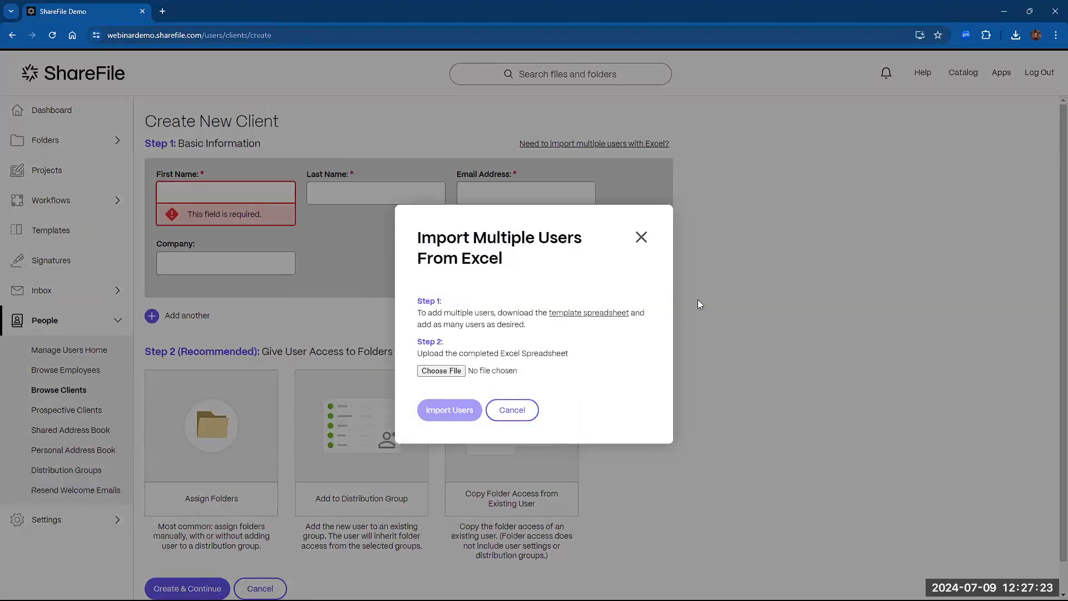
pyautogui.click(641, 237)
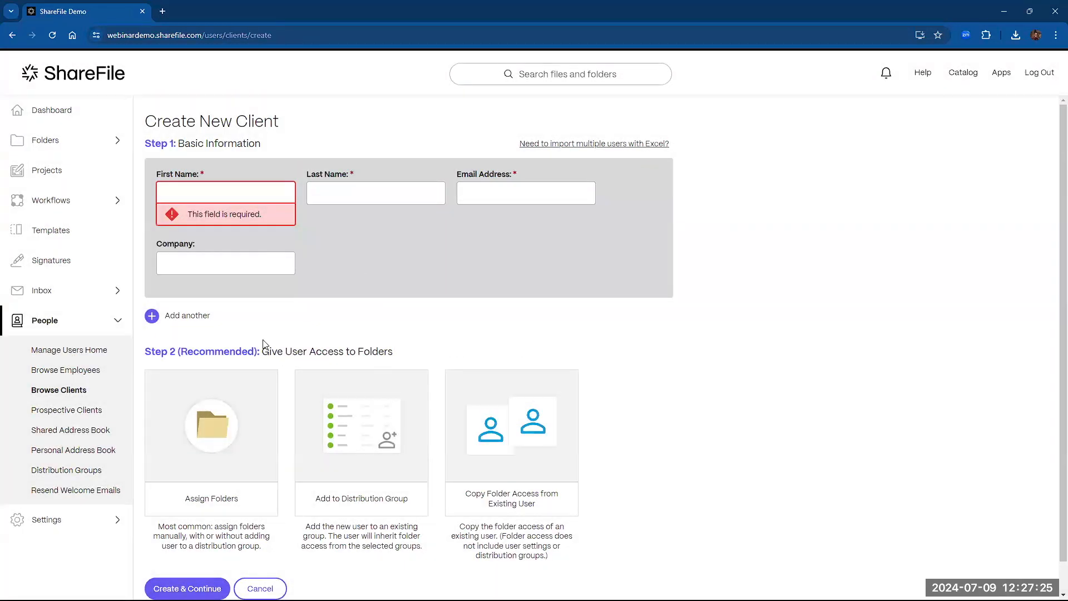
pyautogui.click(253, 483)
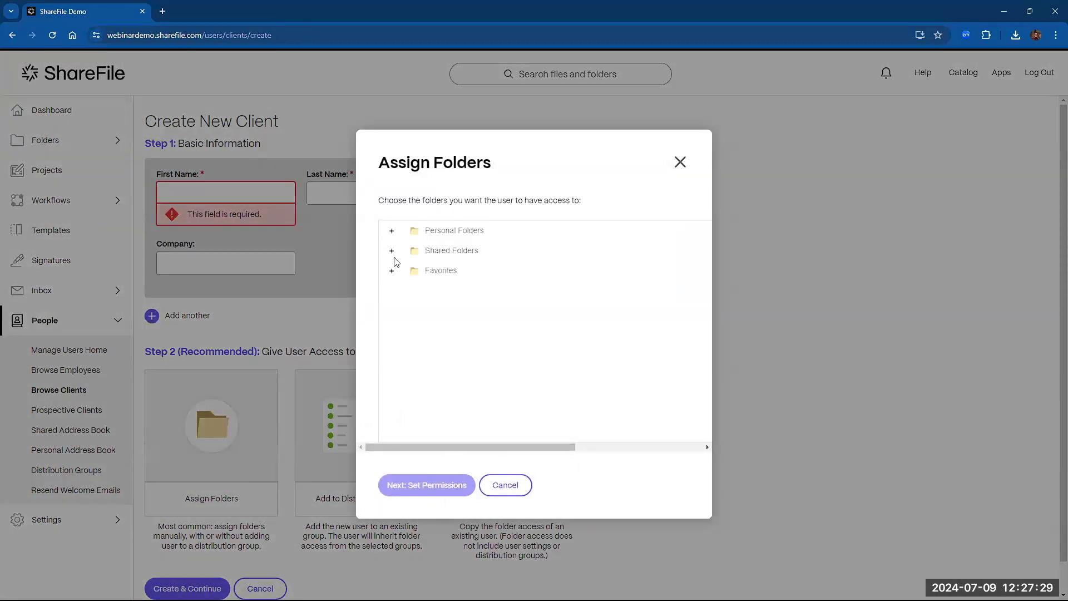
pyautogui.click(392, 251)
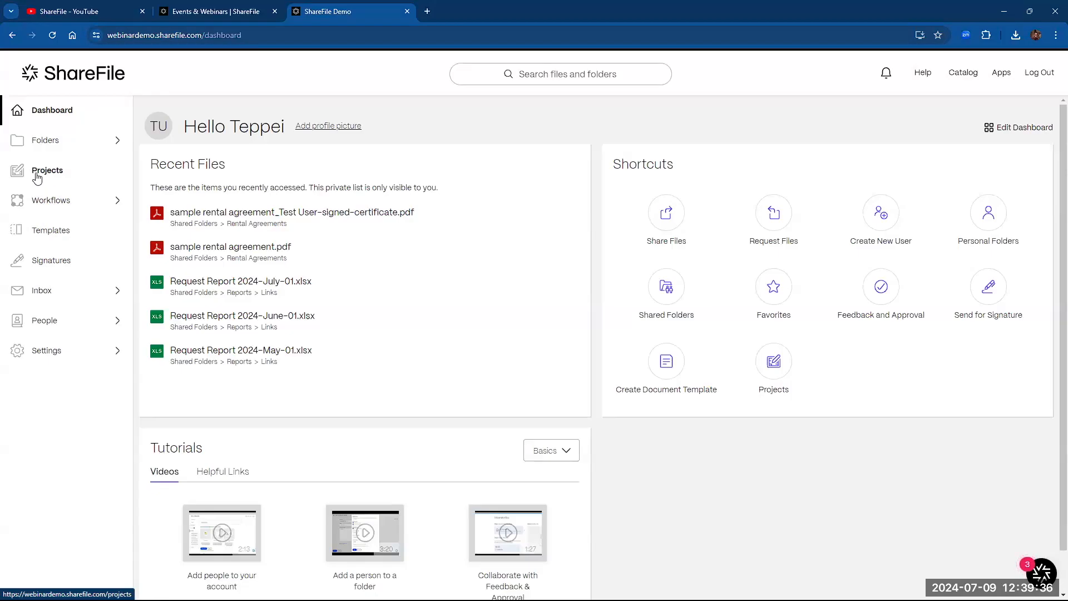
# - Open Tax Prep, look through its Tasks, Document requests and Comments tabs, then open 1099 Request
pyautogui.click(59, 177)
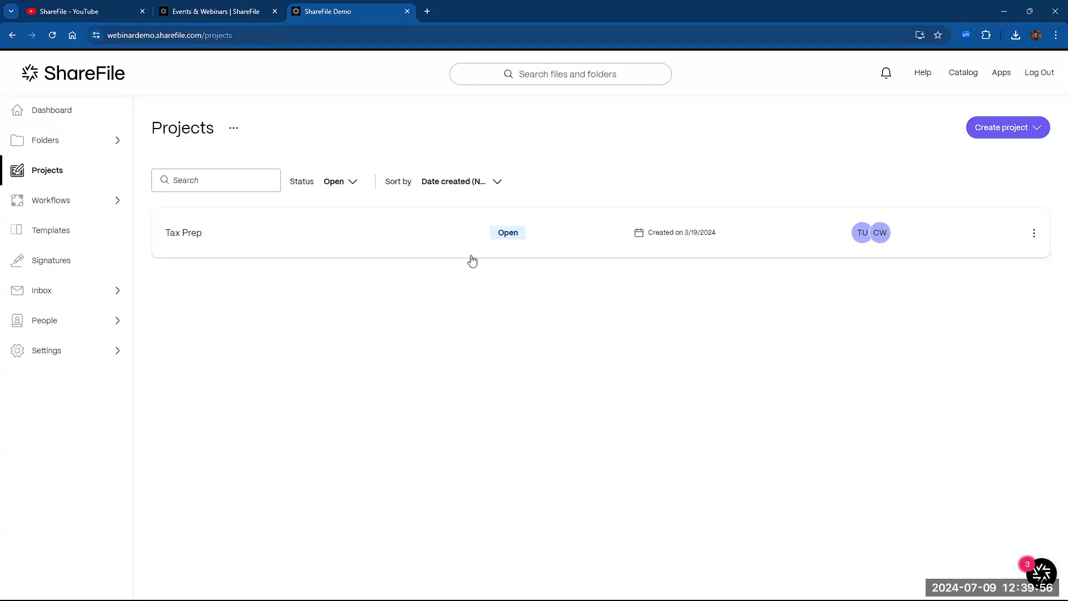
pyautogui.click(356, 232)
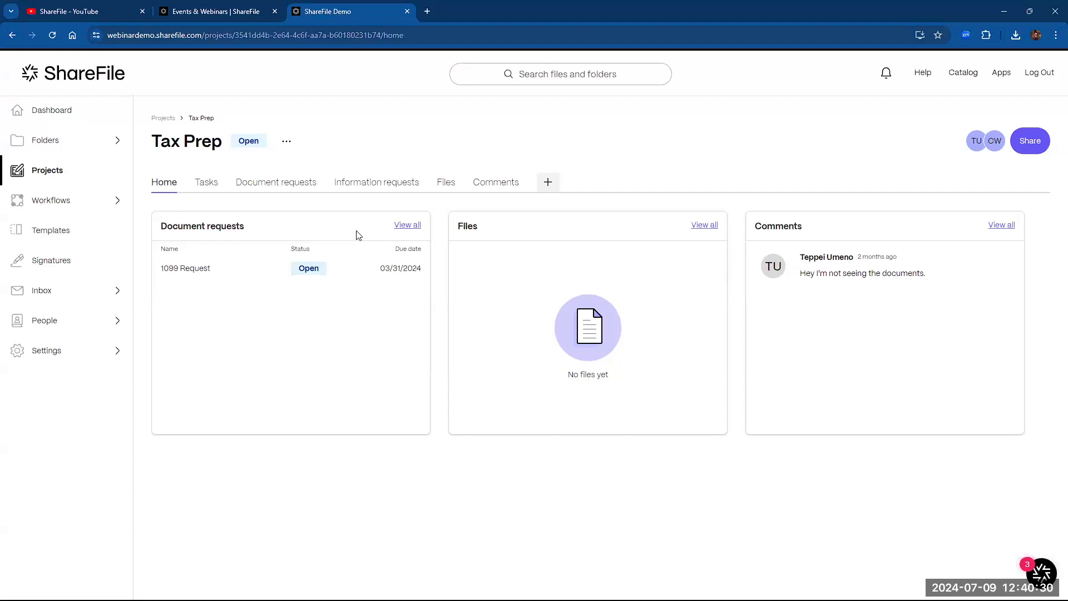
pyautogui.click(206, 183)
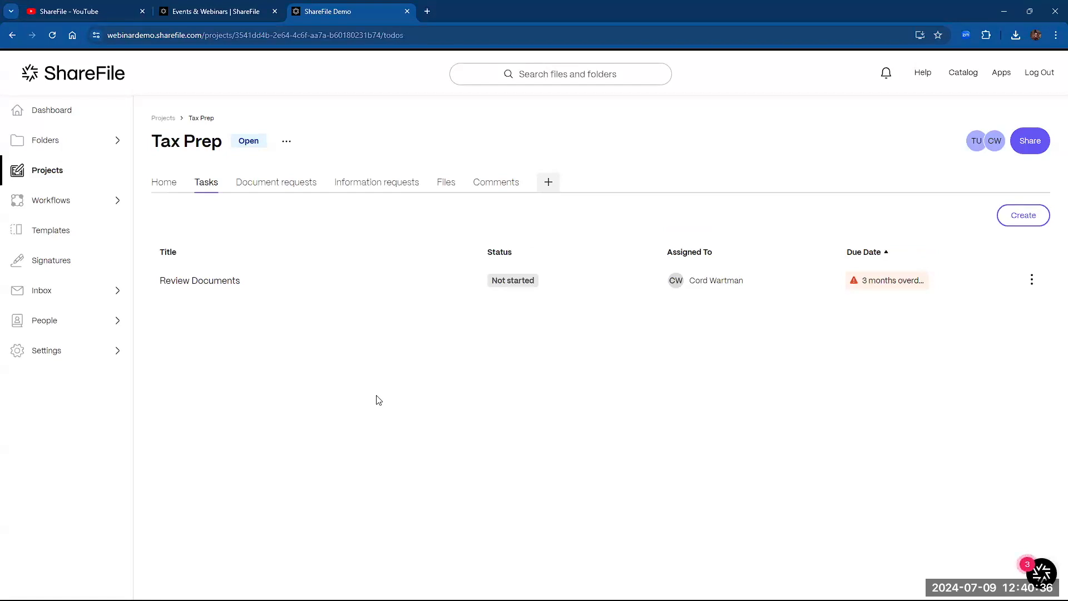
pyautogui.click(272, 183)
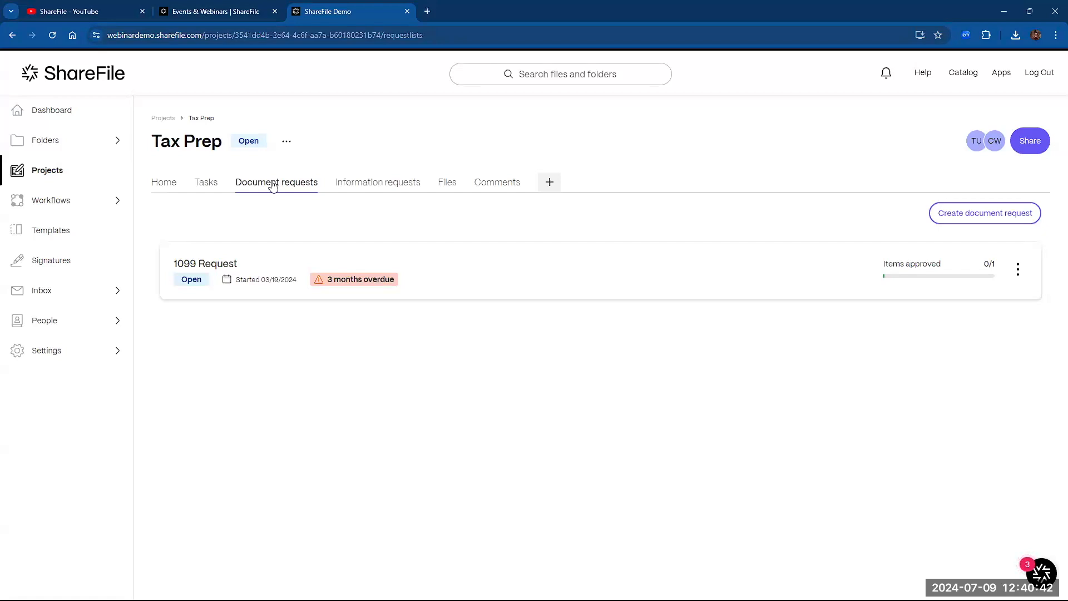
pyautogui.click(485, 186)
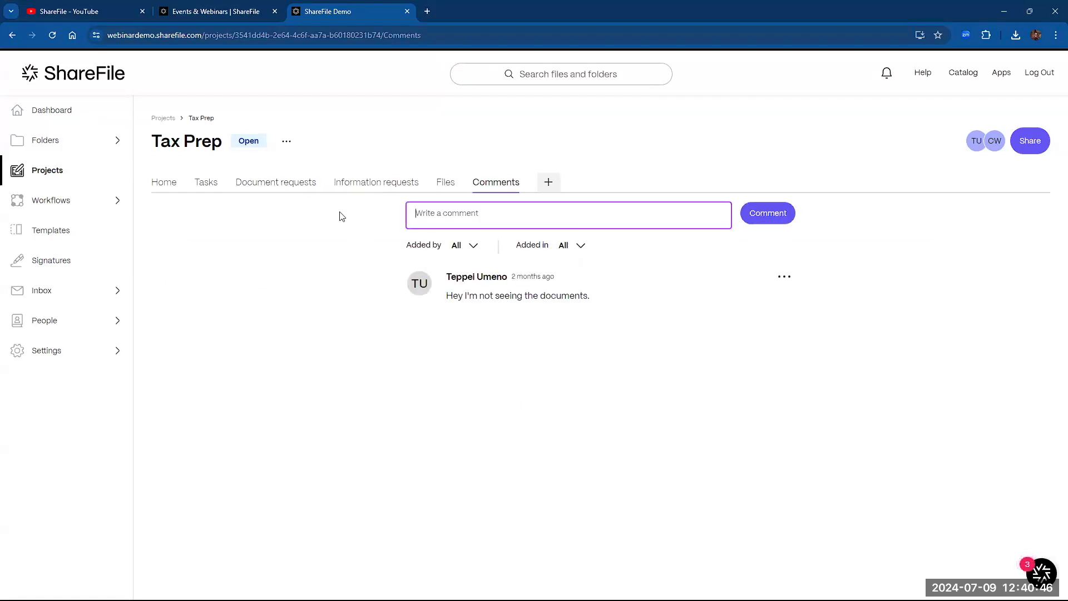
pyautogui.click(273, 182)
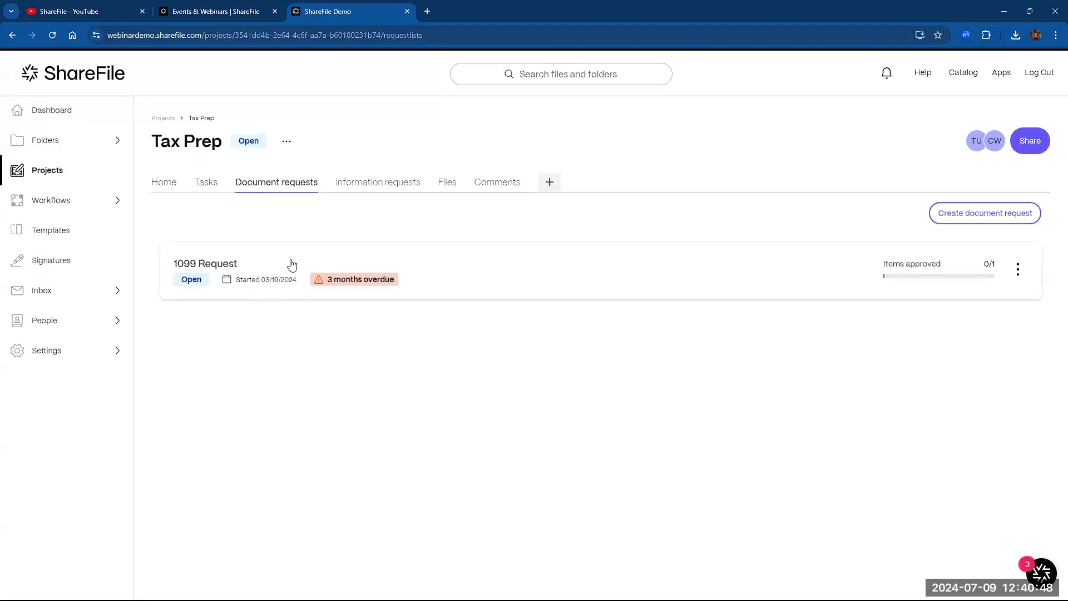
pyautogui.click(289, 265)
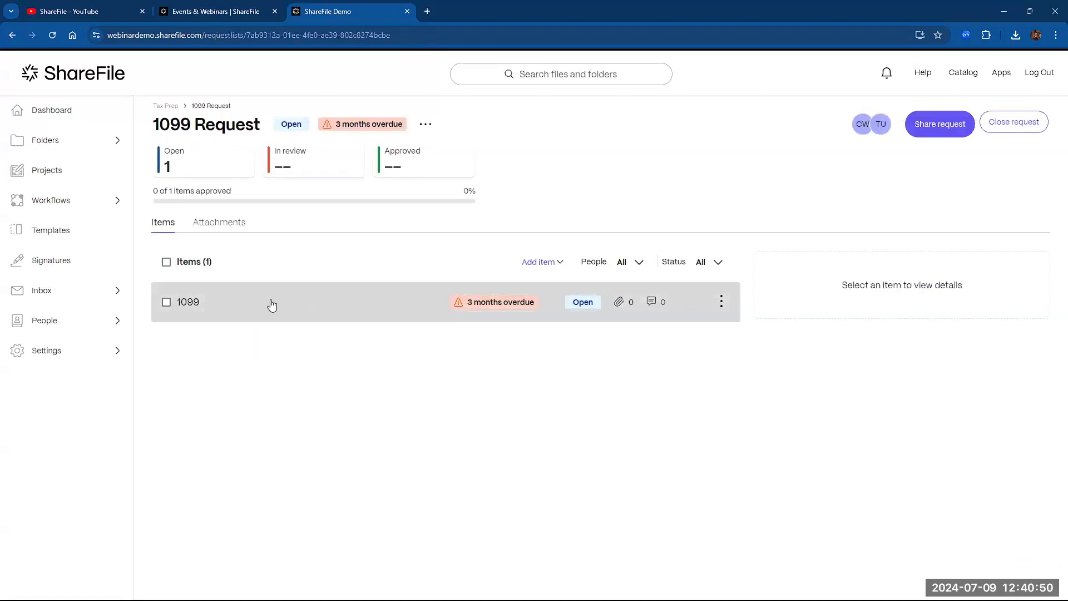
# - Comment "I can't find. What does it look like?" on the 1099 item, then return to Tax Prep
pyautogui.click(272, 301)
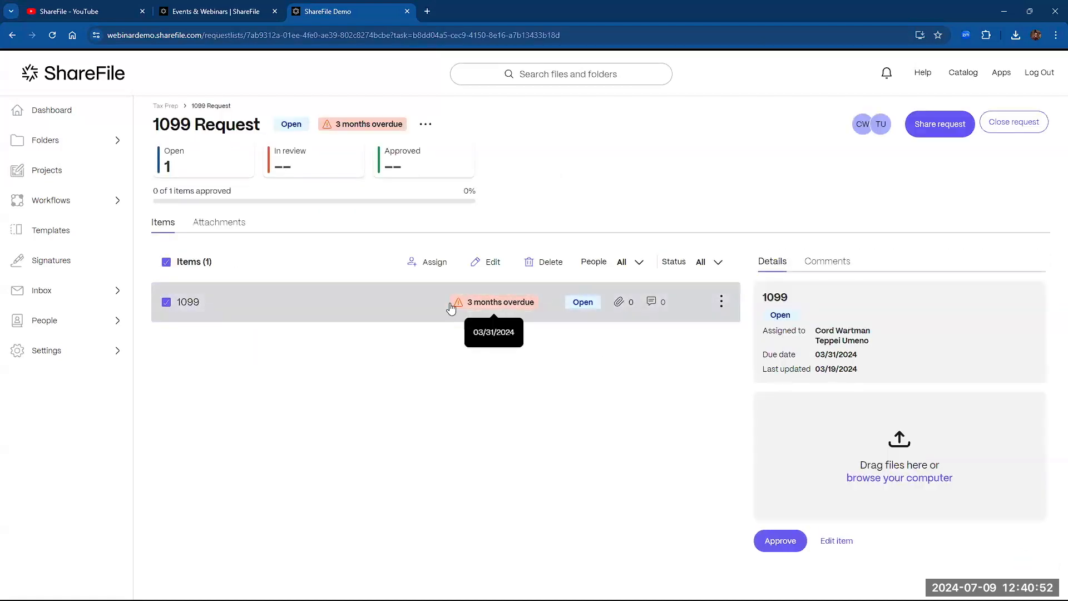
pyautogui.click(826, 262)
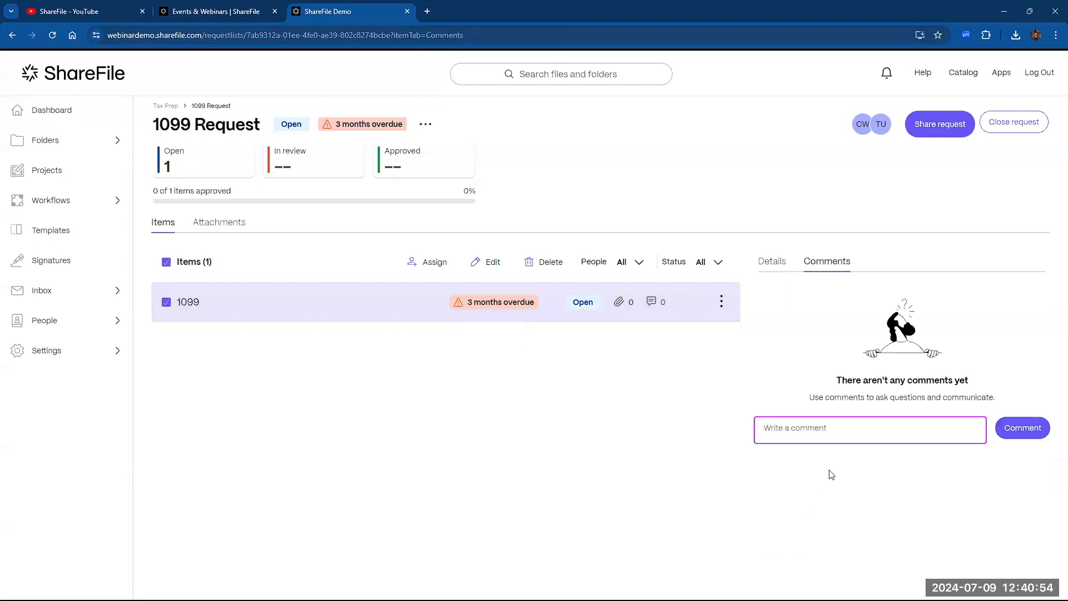
pyautogui.write("I can't find. What does it look like?")
pyautogui.click(1029, 427)
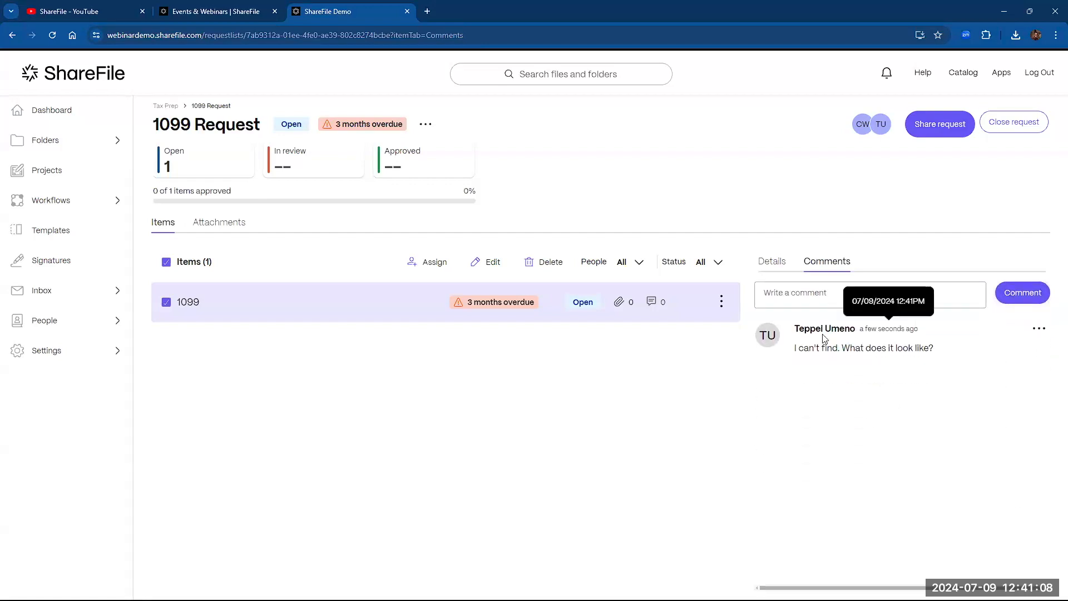
pyautogui.click(167, 105)
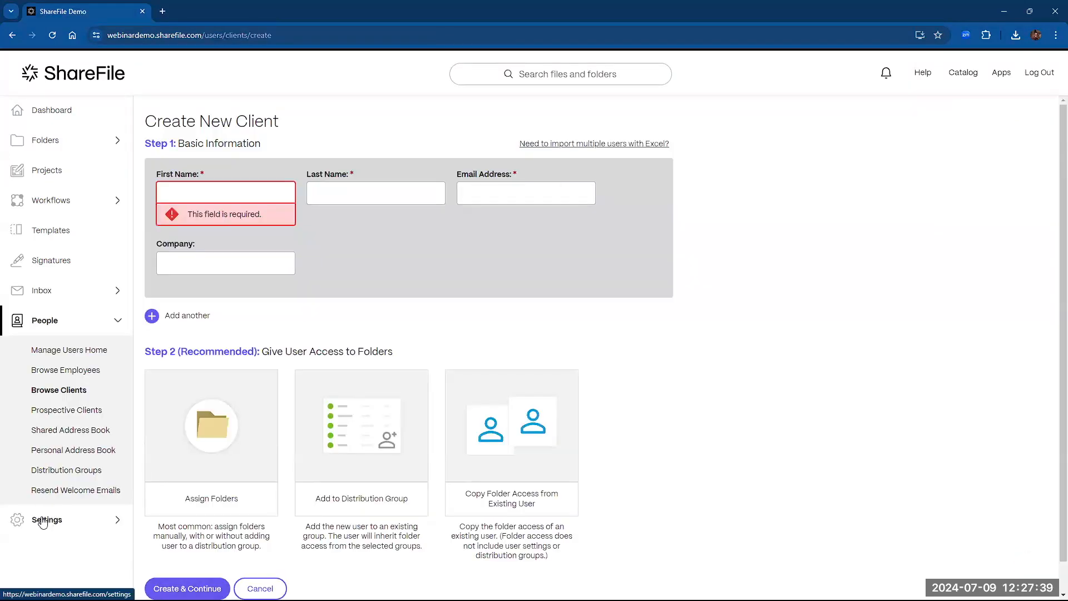
# - Review Two-Step Verification, Advanced Connections and My Apps & Devices in Personal Settings, then open Apps for Windows
pyautogui.click(25, 517)
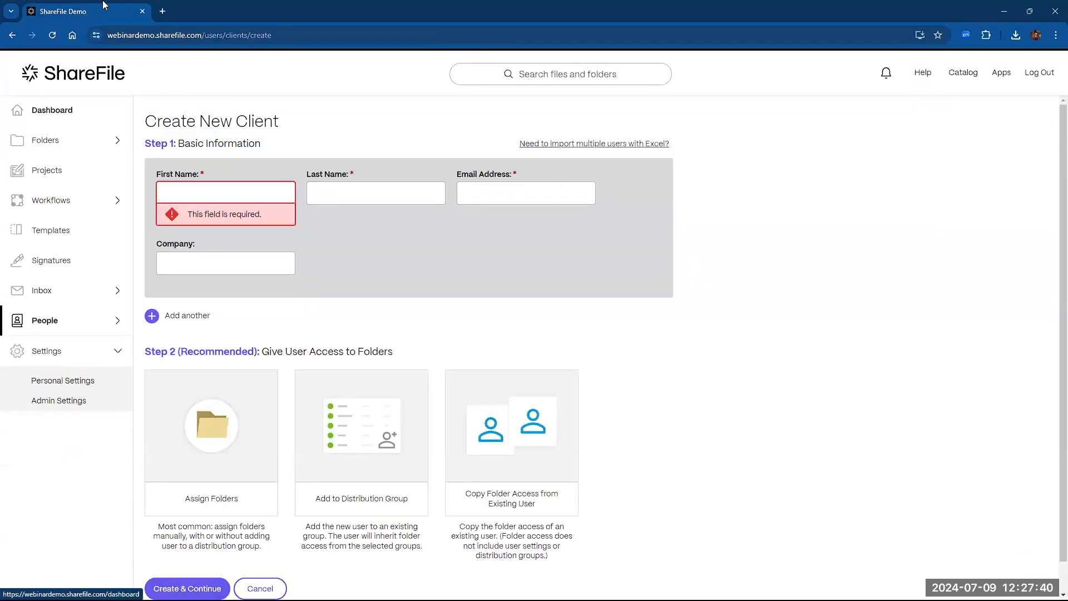
pyautogui.click(54, 383)
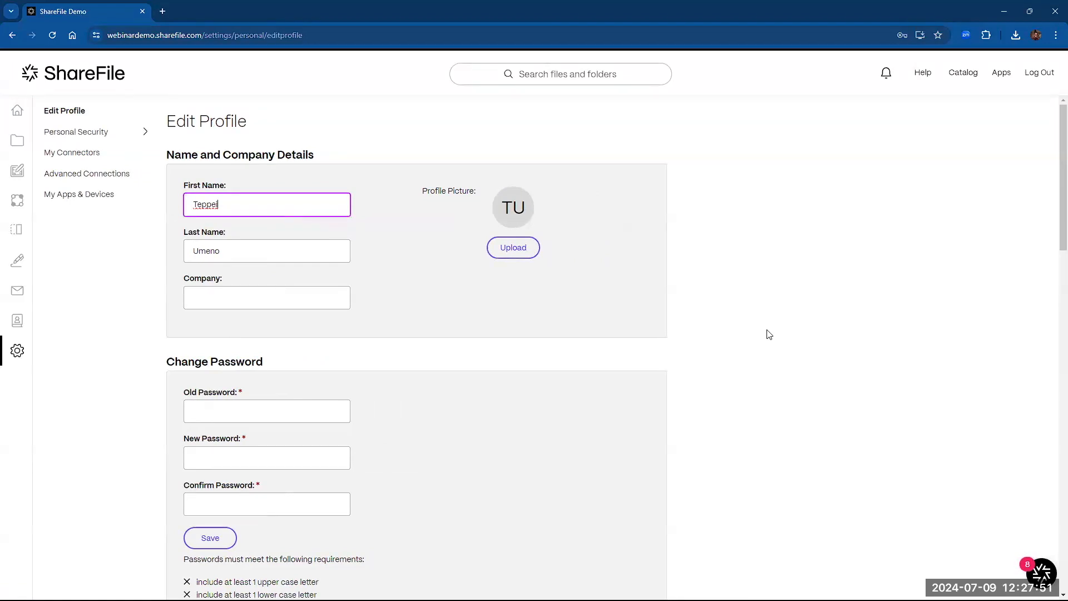
pyautogui.click(68, 137)
pyautogui.click(69, 183)
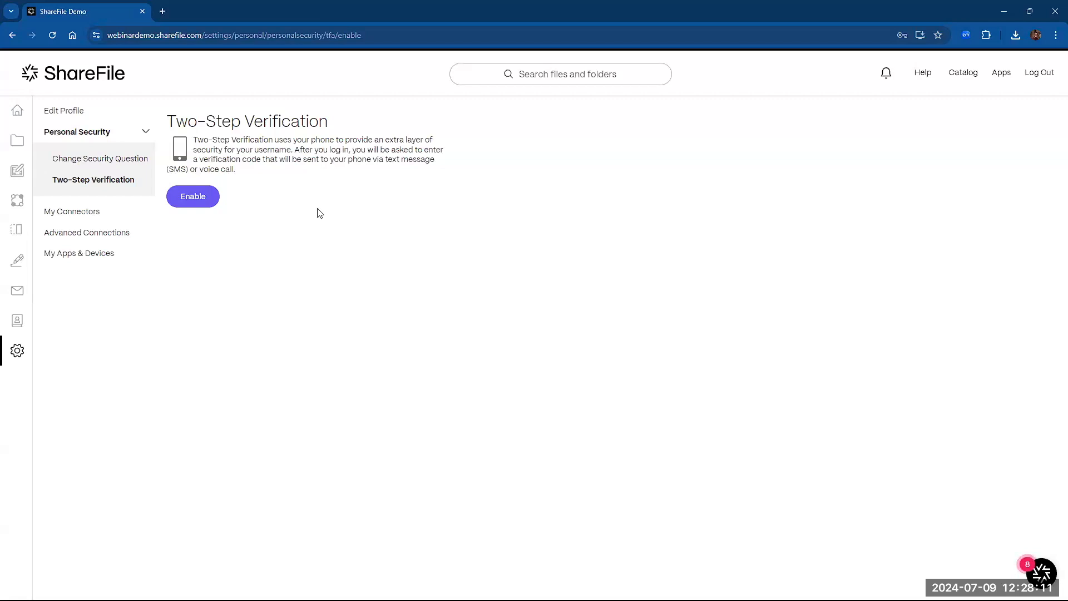
pyautogui.click(94, 237)
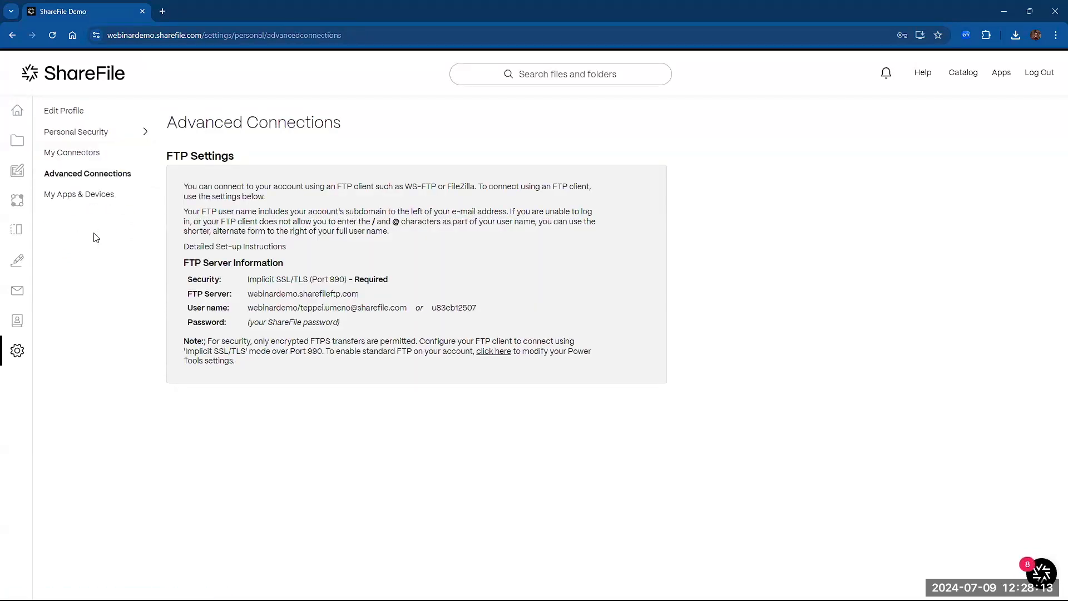
pyautogui.click(113, 198)
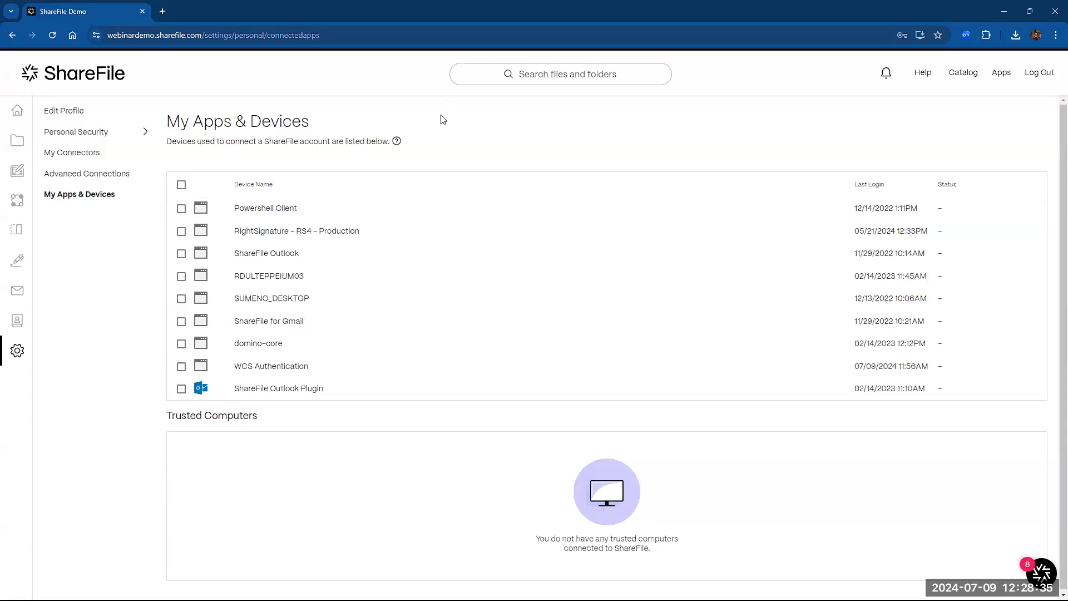
pyautogui.click(1001, 73)
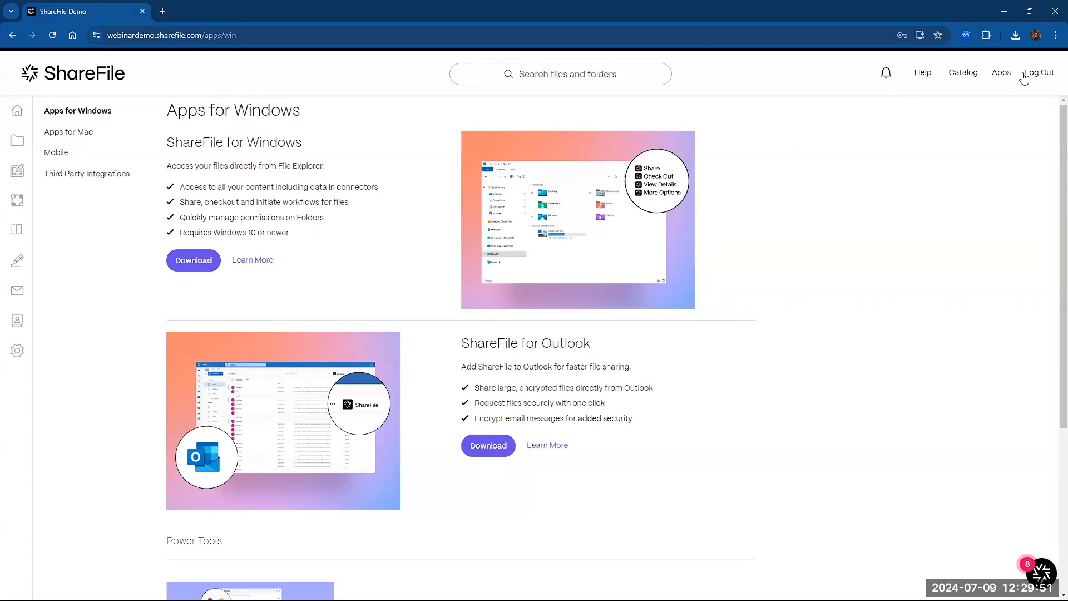
# - Log out of ShareFile from the apps page header
pyautogui.click(1042, 74)
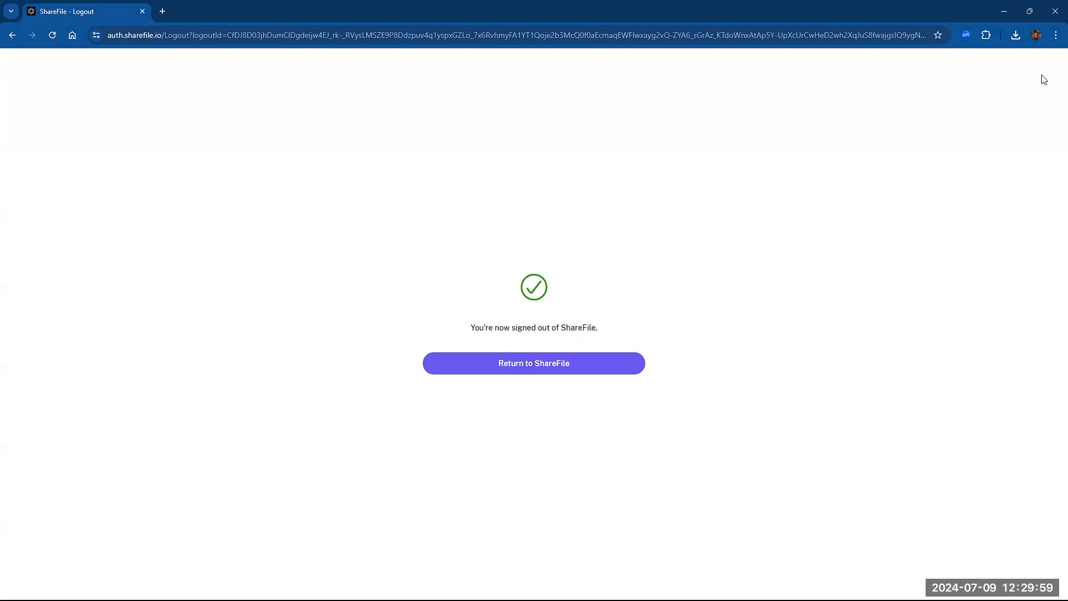
# - Go to support.sharefile.com and open the Community area's ShareFile topic discussions
pyautogui.click(236, 34)
pyautogui.write('support.shar')
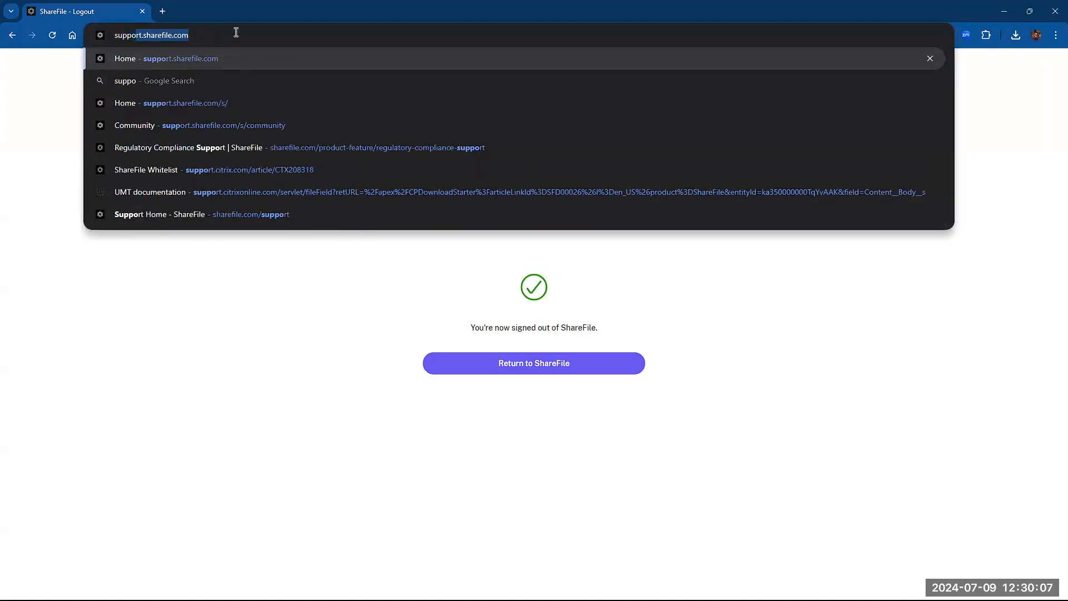
pyautogui.write('efile.c')
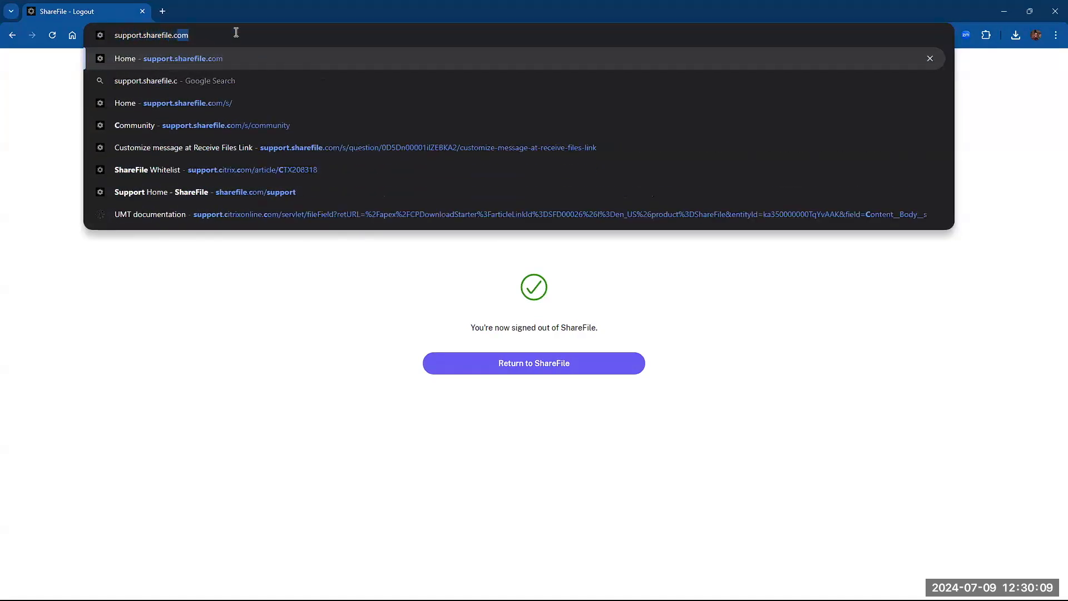
pyautogui.press('Return')
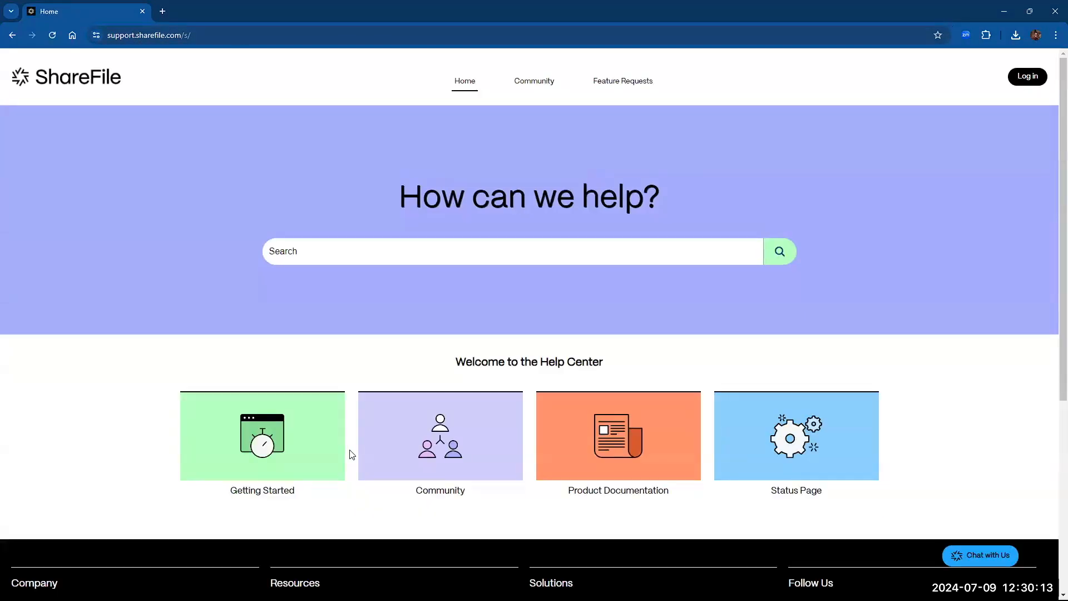
pyautogui.click(511, 467)
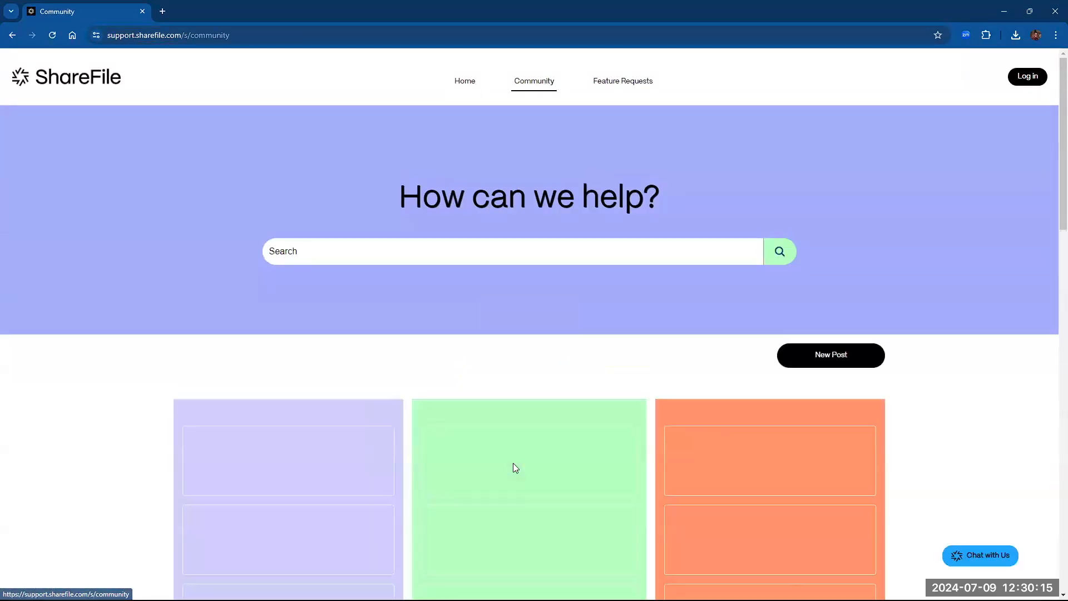
pyautogui.click(327, 417)
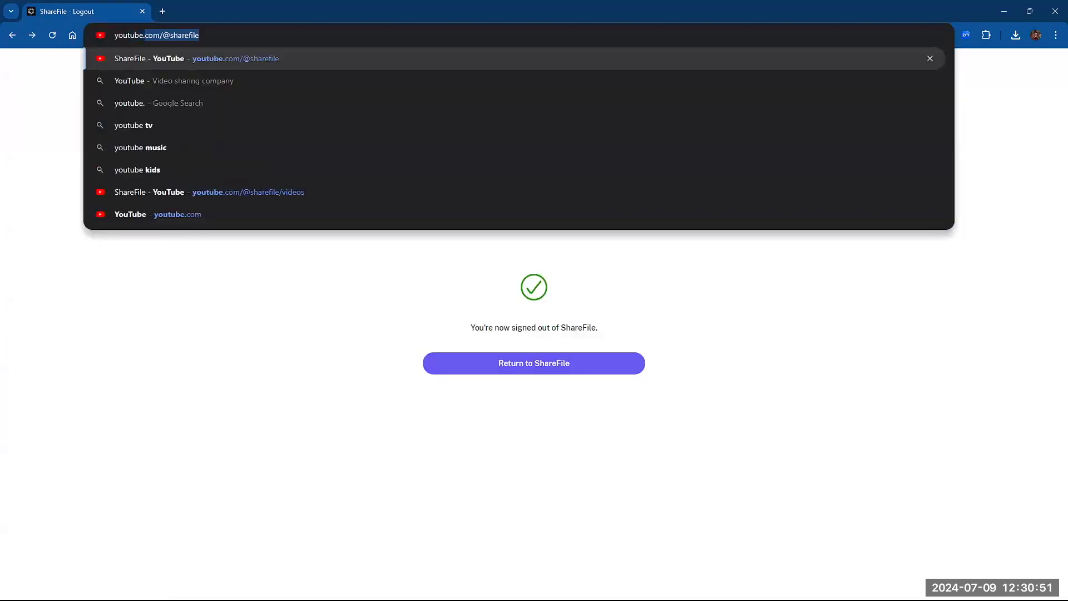
# - Load youtube.com/sharefile to view ShareFile's channel with its How Tos and Customer Success playlists
pyautogui.write('.com/')
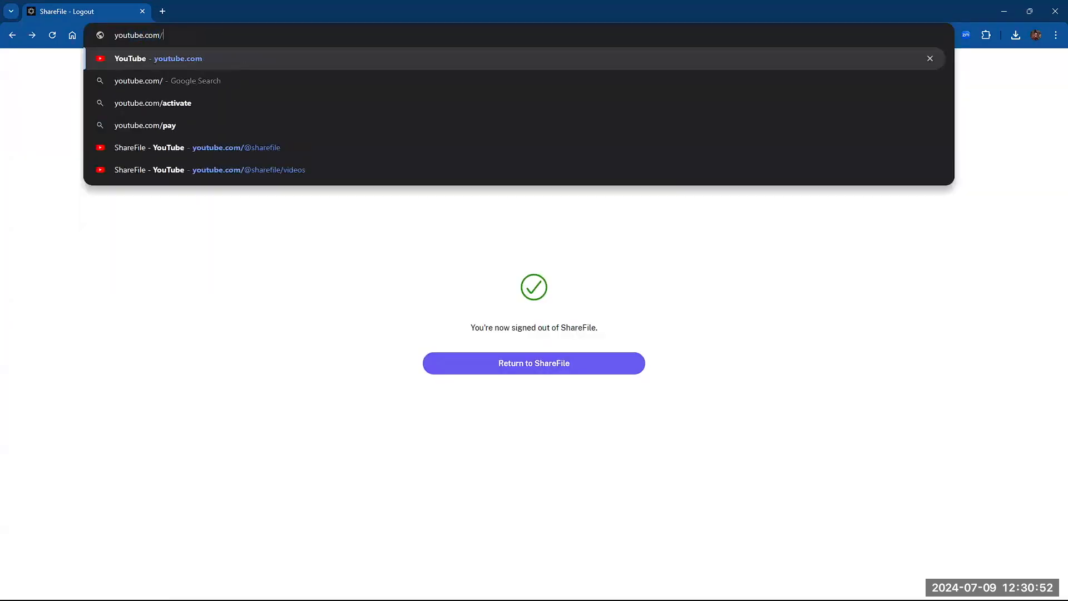
pyautogui.write('sharefile')
pyautogui.press('Return')
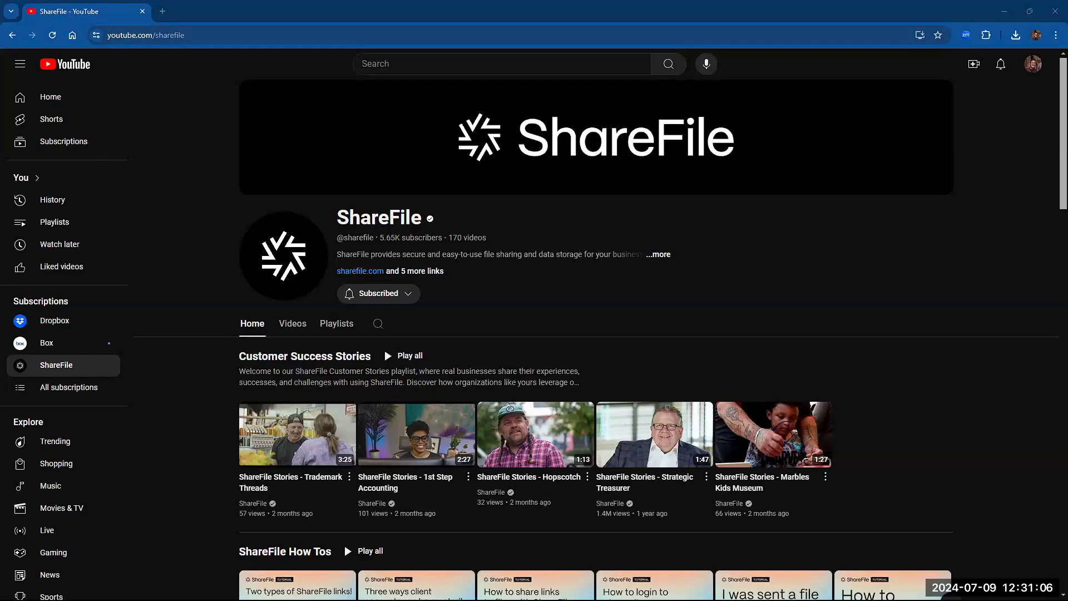
# - Bring the Events & Webinars tab into this window, then load docs.sharefile.com in a new tab
pyautogui.moveTo(147, 2); pyautogui.dragTo(239, 13)
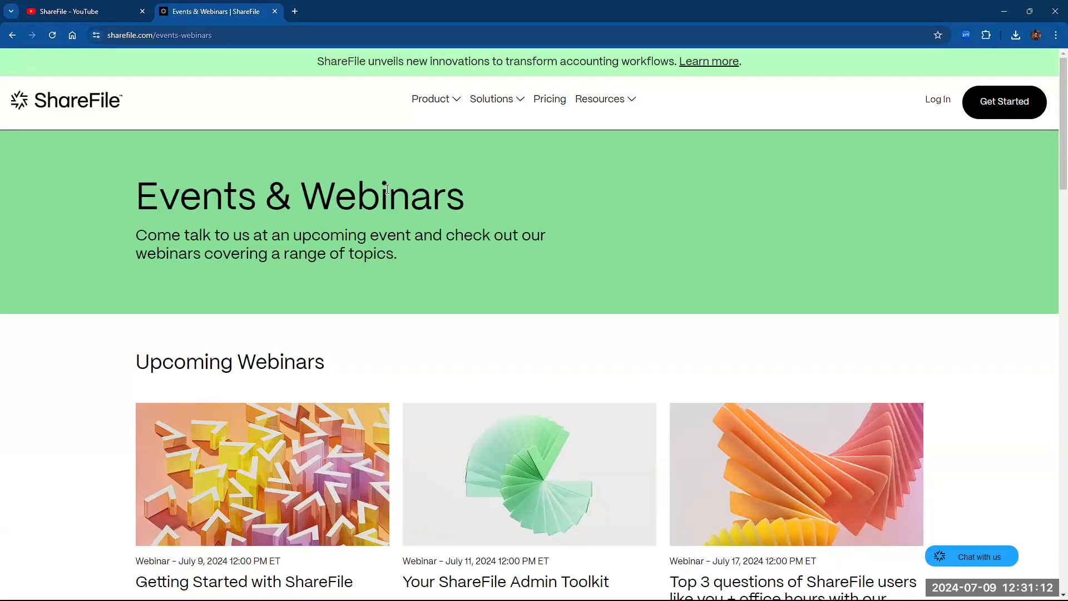
pyautogui.click(295, 13)
pyautogui.write('docs.sharefile.com')
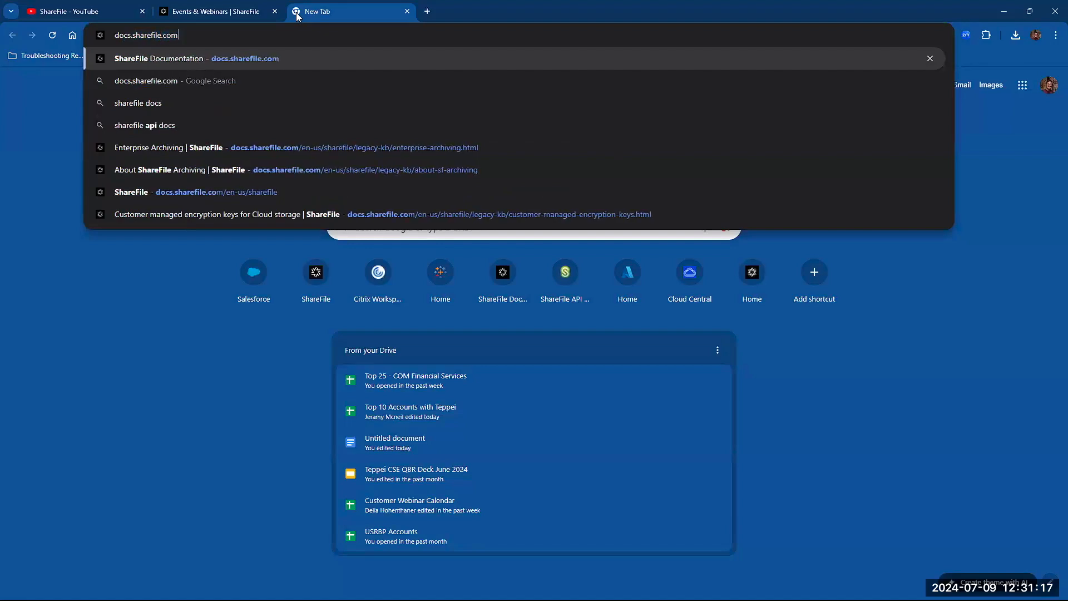
pyautogui.press('Return')
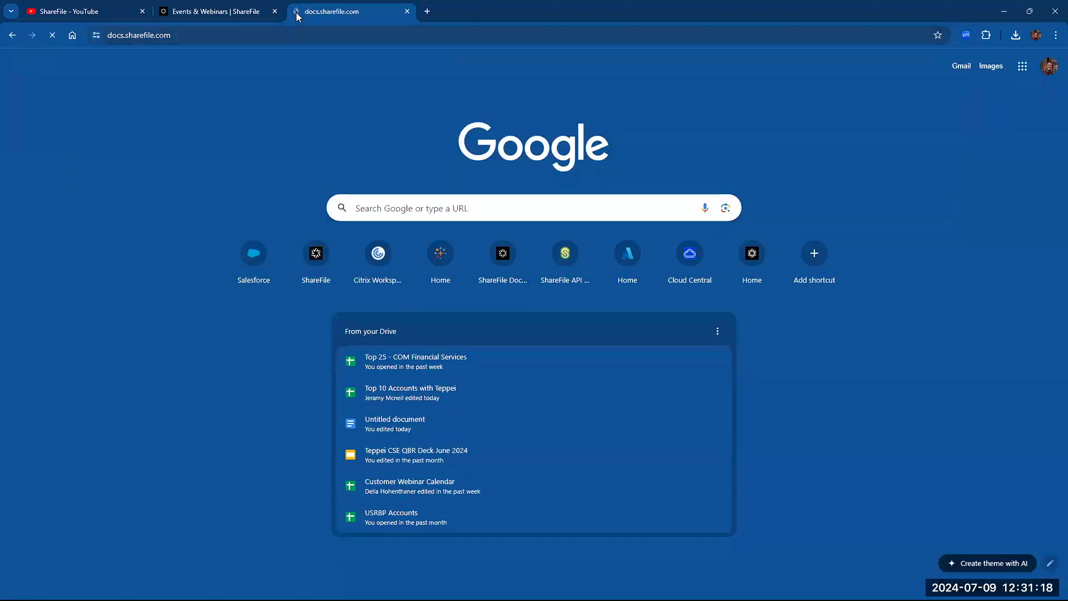